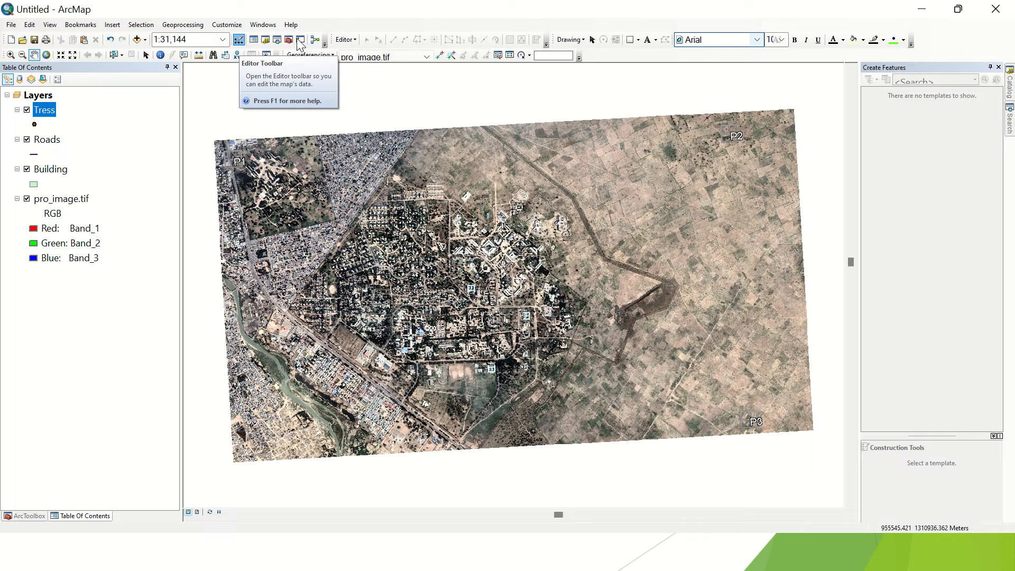
Step: Undock the Editor toolbar and float it over the upper part of the map
drag(330, 36, 339, 104)
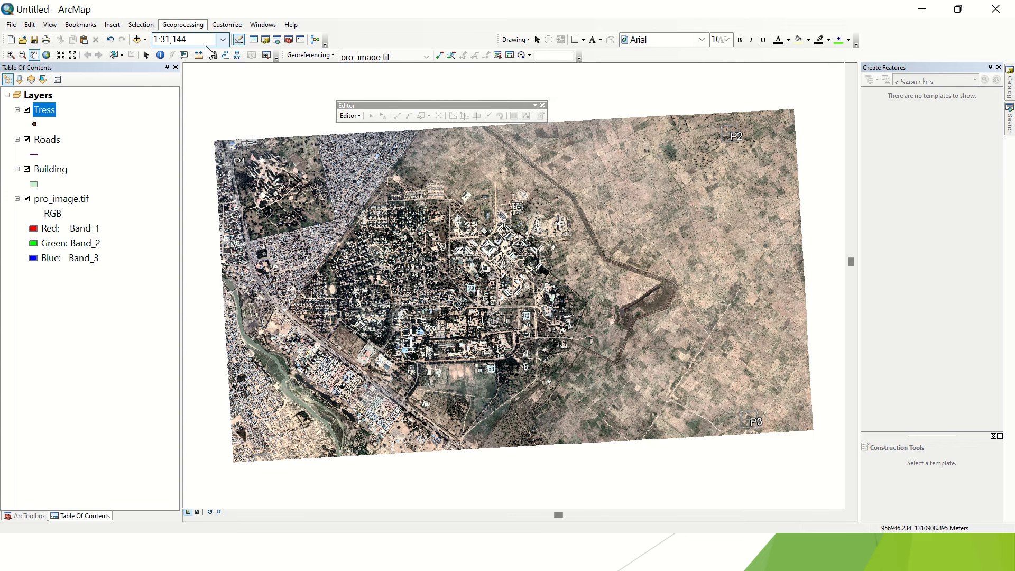
Step: Toggle the Editor toolbar off and on, leaving it displayed over the map
click(233, 26)
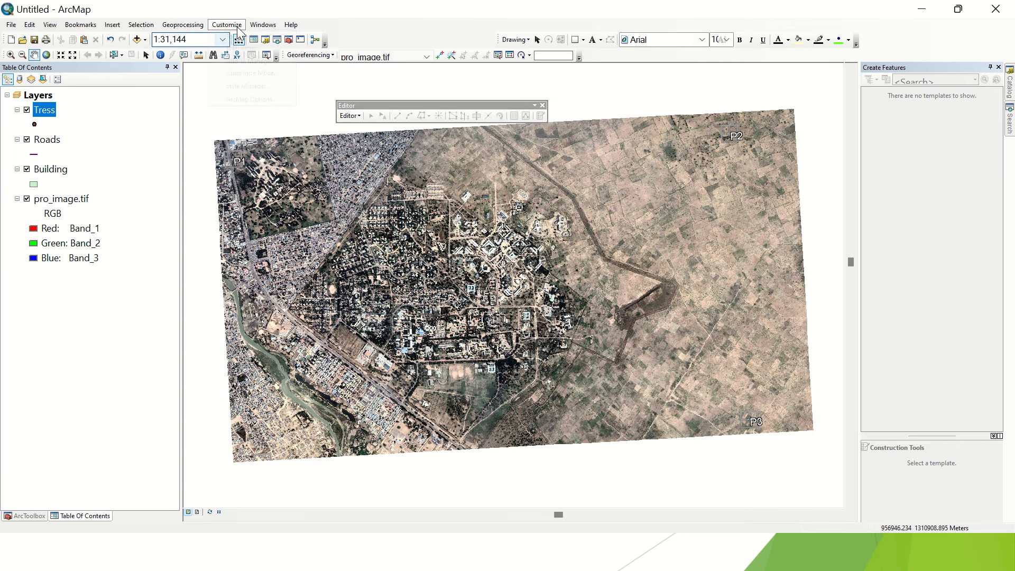
mouse_move(262, 37)
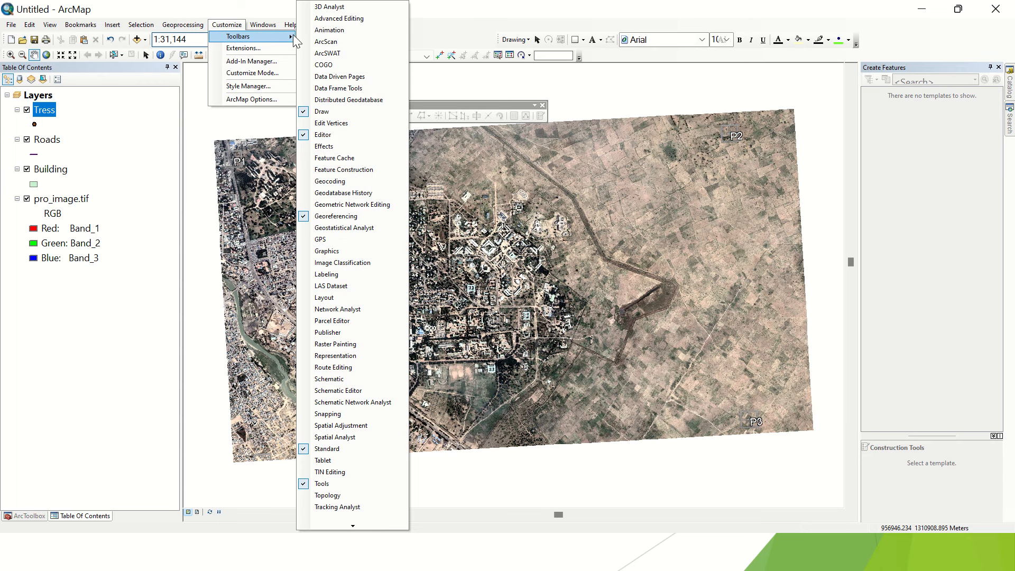
click(342, 135)
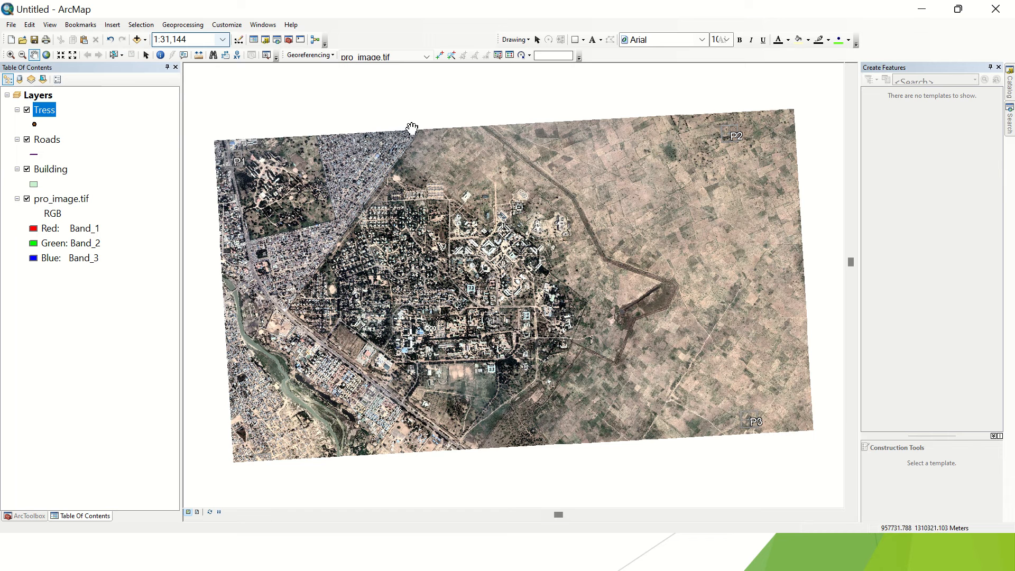
click(239, 44)
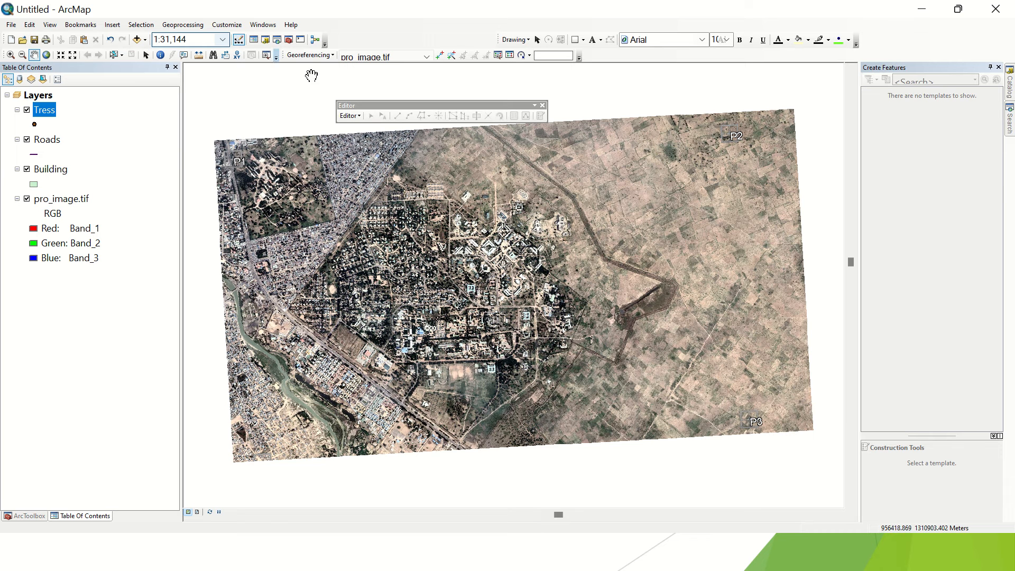
click(237, 43)
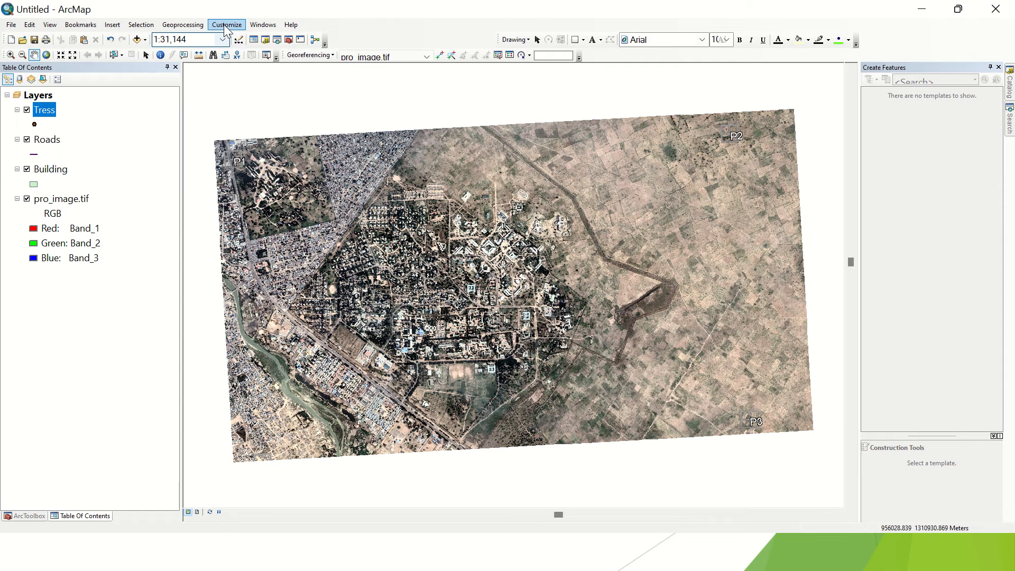
click(227, 25)
mouse_move(271, 27)
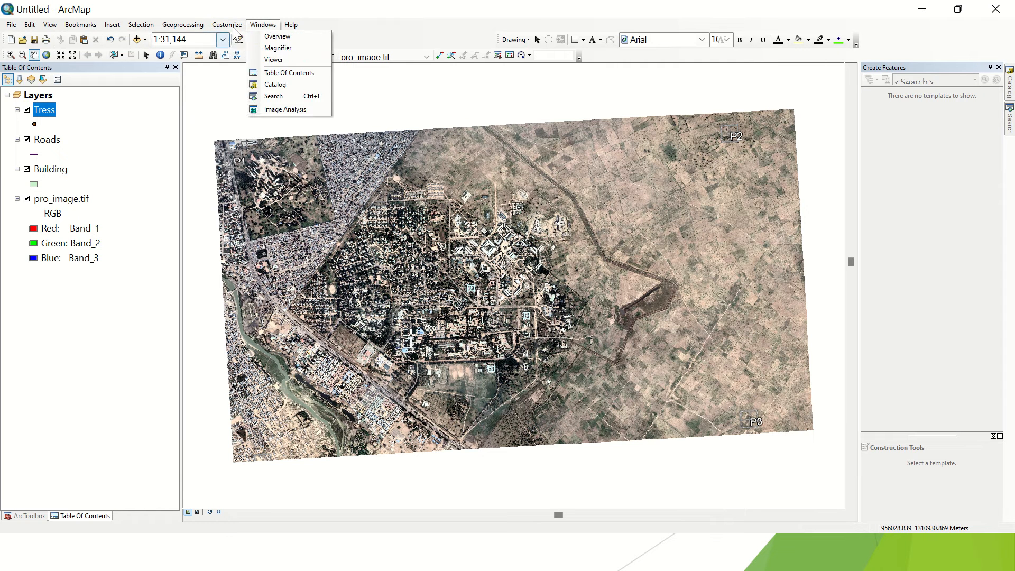
mouse_move(227, 25)
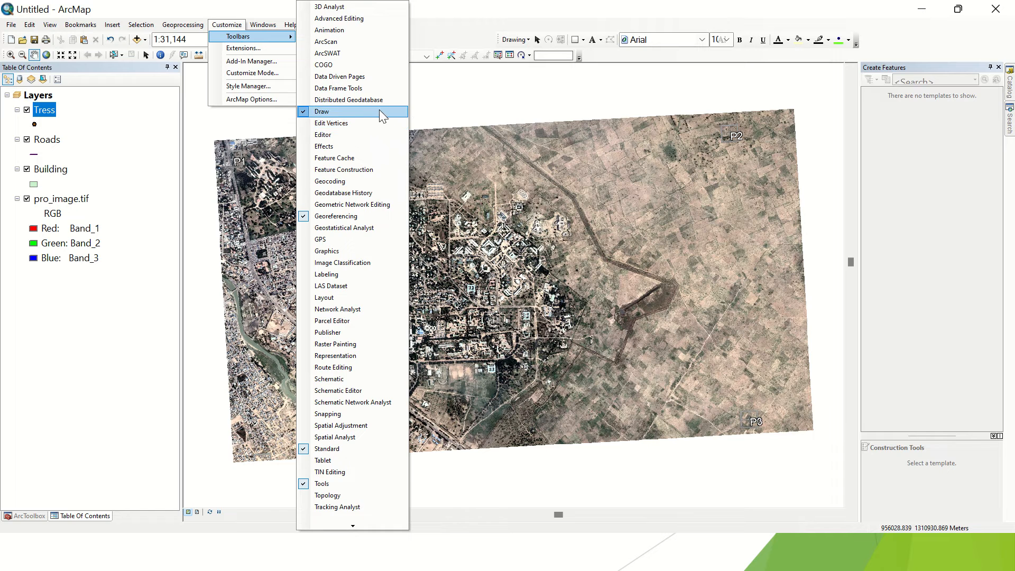
click(362, 134)
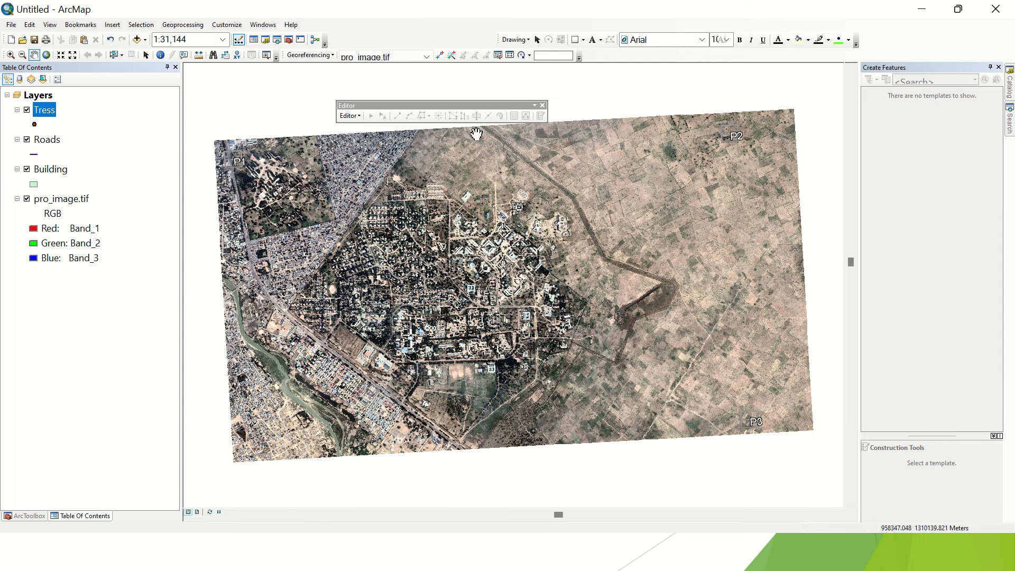
Step: Start an edit session for the Building, Roads and Tress layers
click(351, 117)
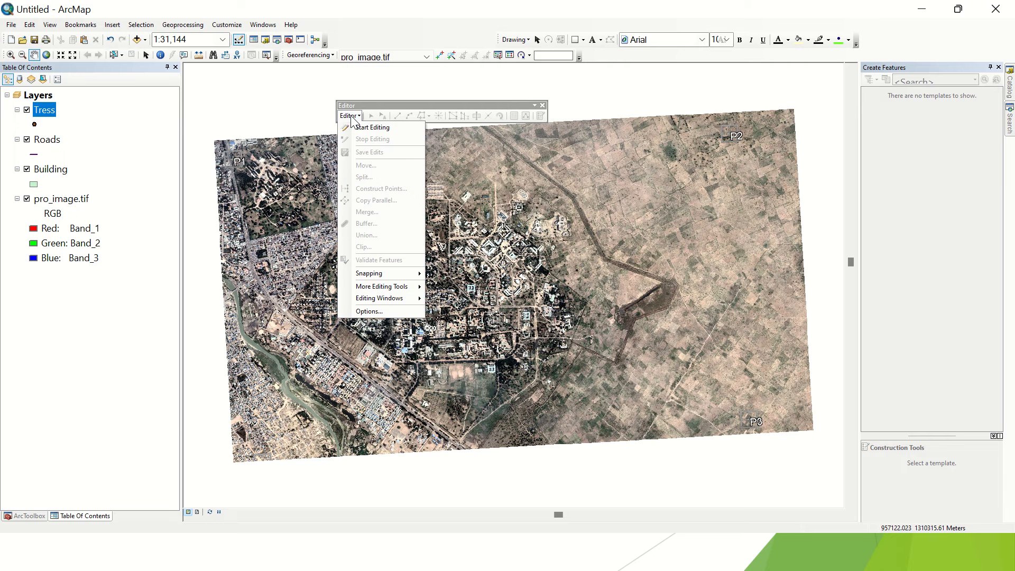
click(371, 127)
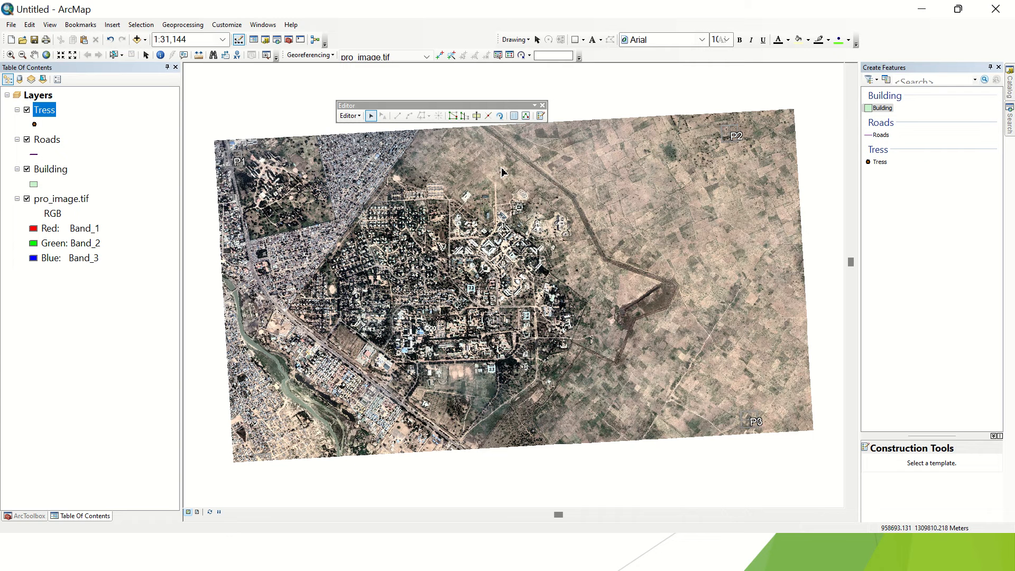
Step: Review the Editor's available editing windows, including Create Features
click(359, 118)
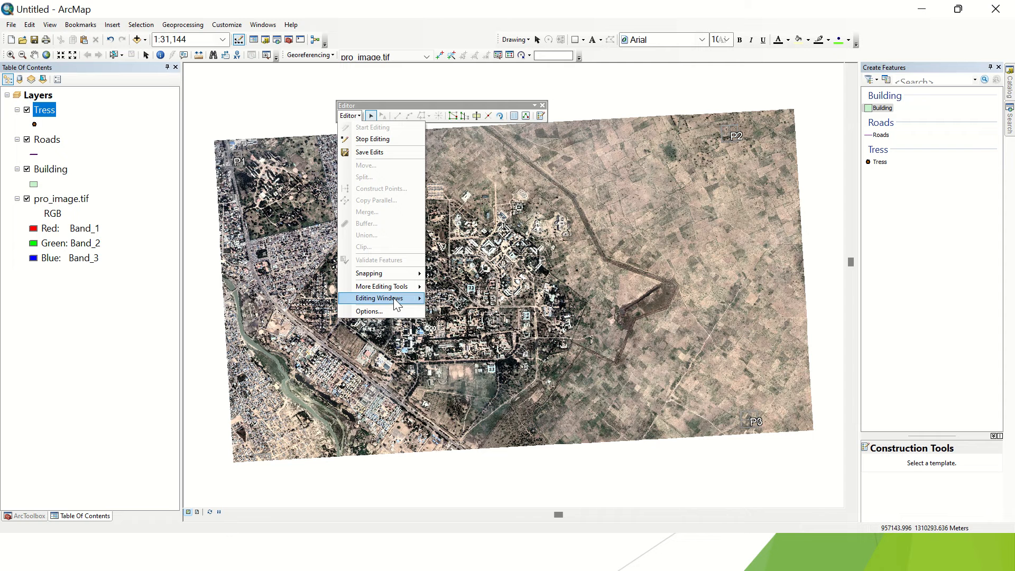
mouse_move(398, 300)
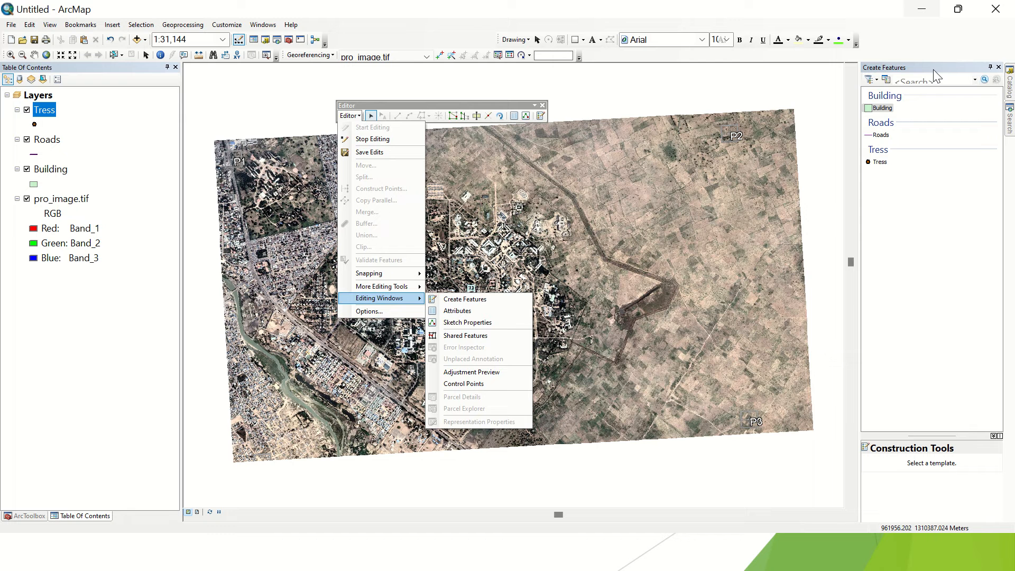
click(352, 116)
click(347, 117)
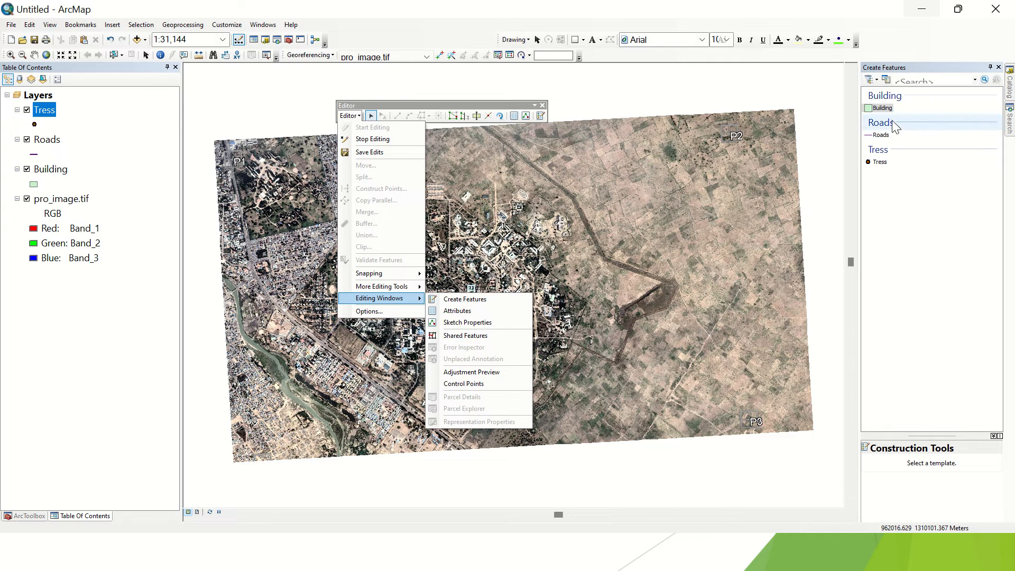
click(892, 70)
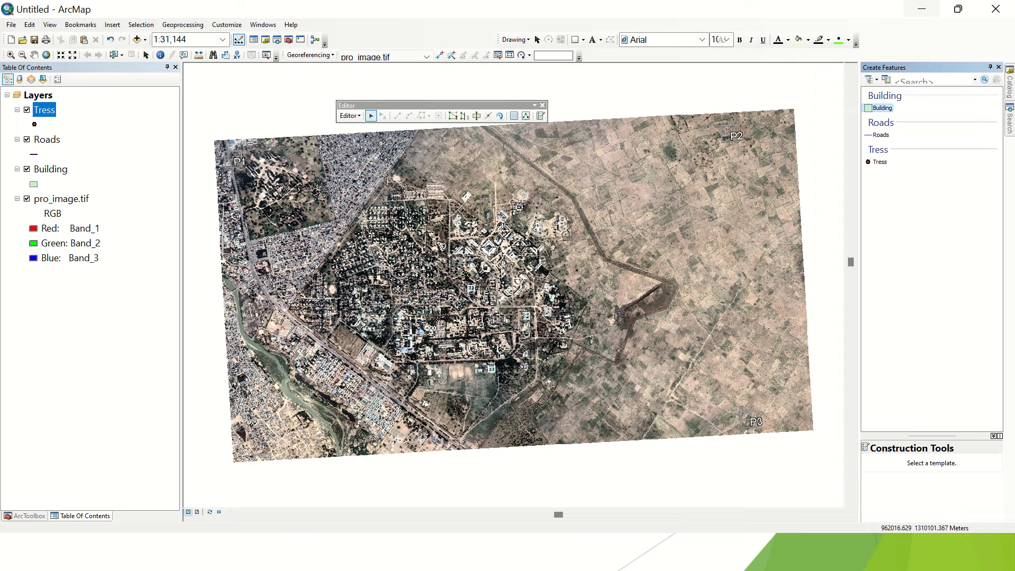
Step: Choose the Building feature template with the Polygon construction tool, enlarging the Construction Tools list to show all its tools
click(882, 108)
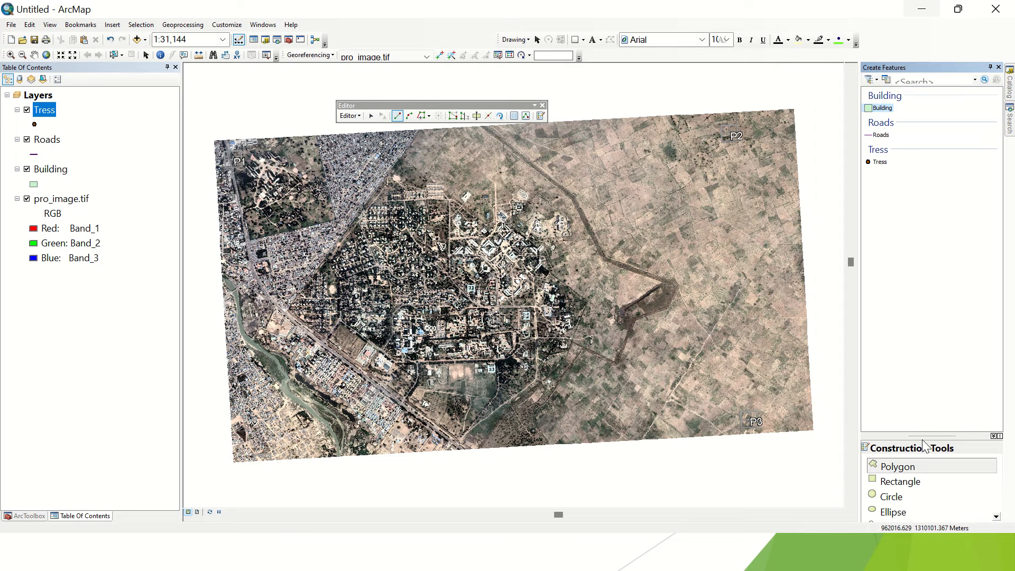
drag(925, 437, 917, 364)
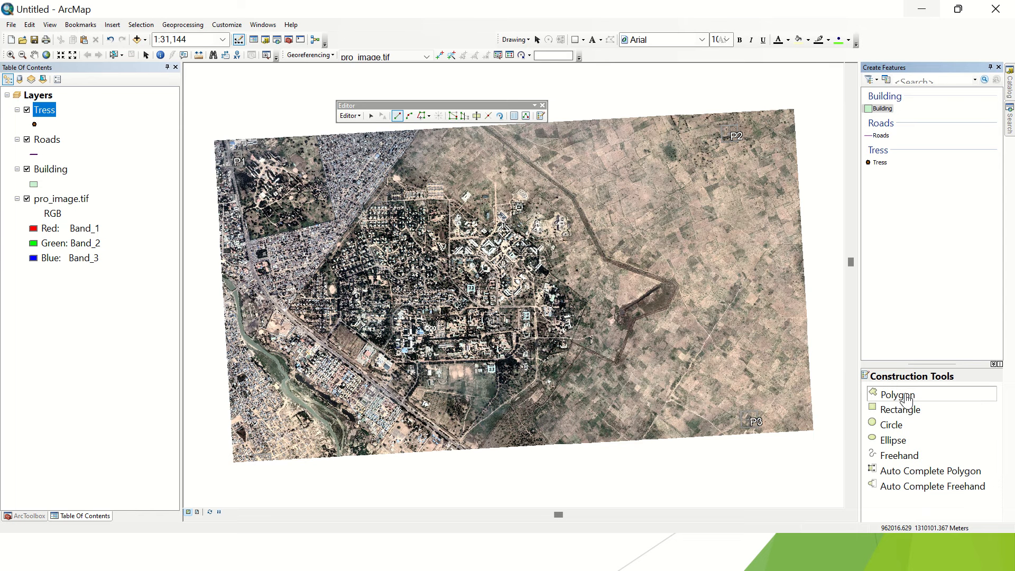
click(886, 400)
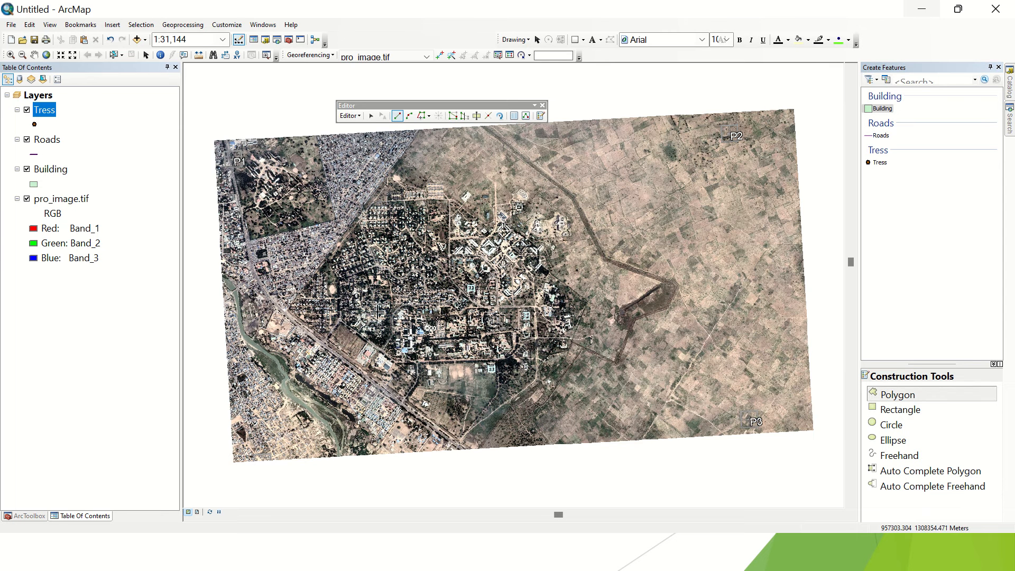
Step: Digitize the large blue-grey roof beside the dirt road as a four-corner Building polygon, with a short side about 45 m long
scroll(353, 392, up, 5)
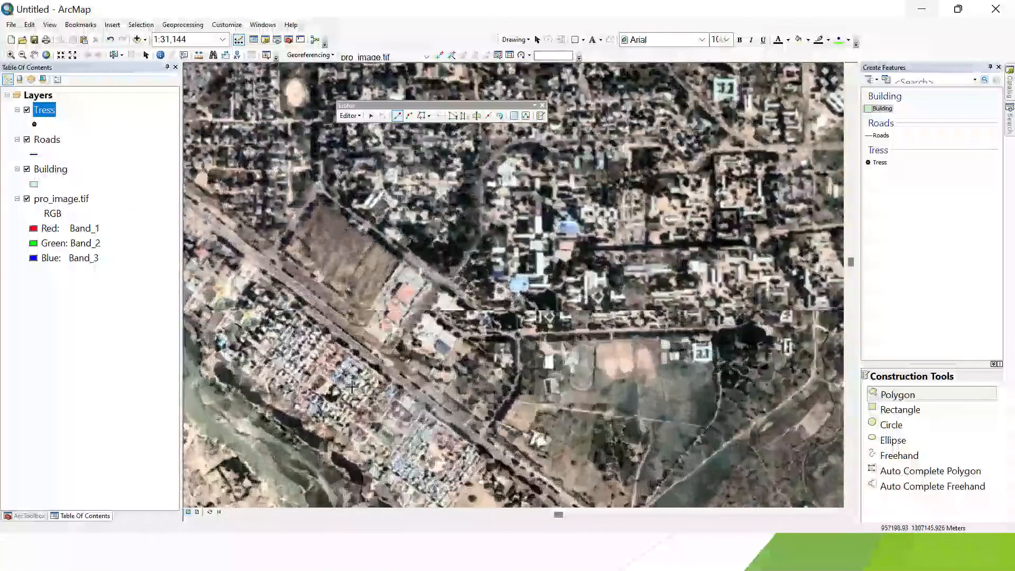
scroll(540, 333, up, 2)
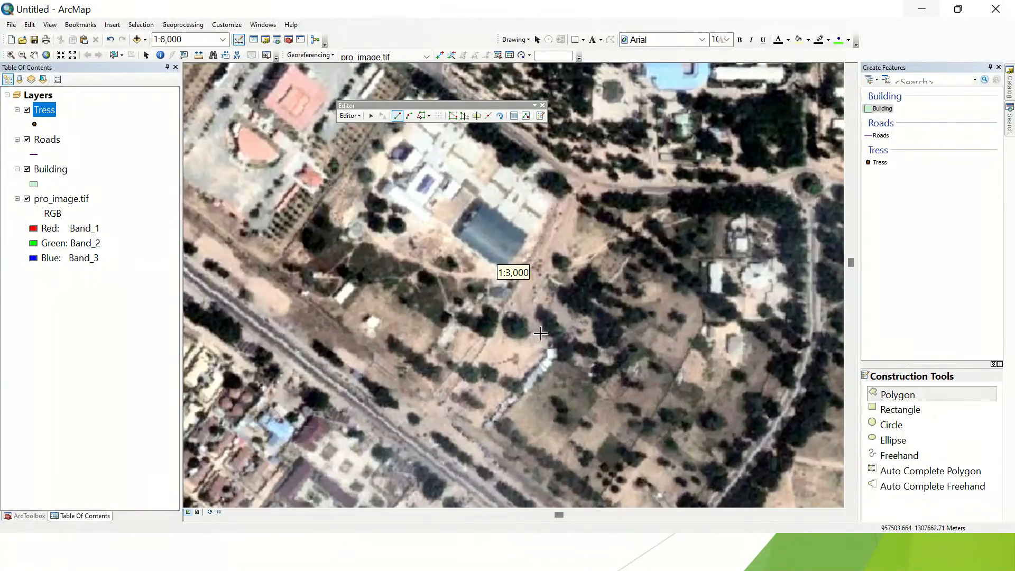
scroll(471, 275, up, 1)
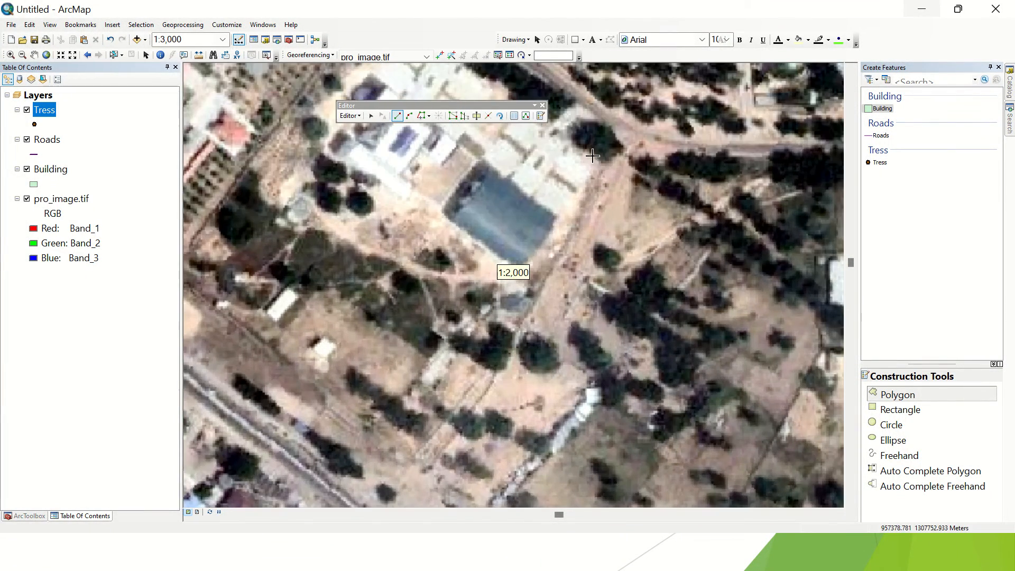
scroll(490, 273, down, 4)
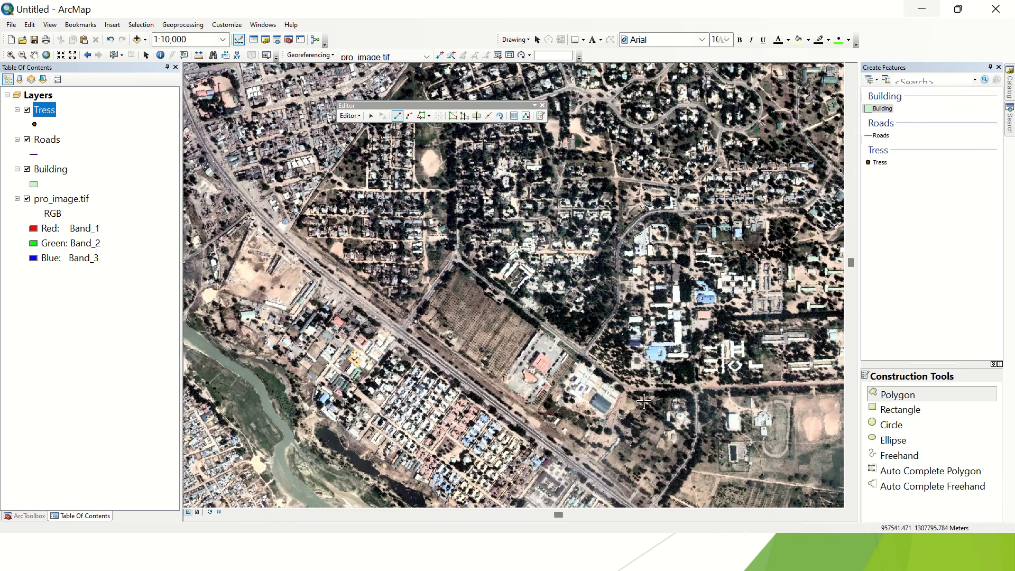
drag(641, 398, 535, 291)
scroll(507, 272, up, 4)
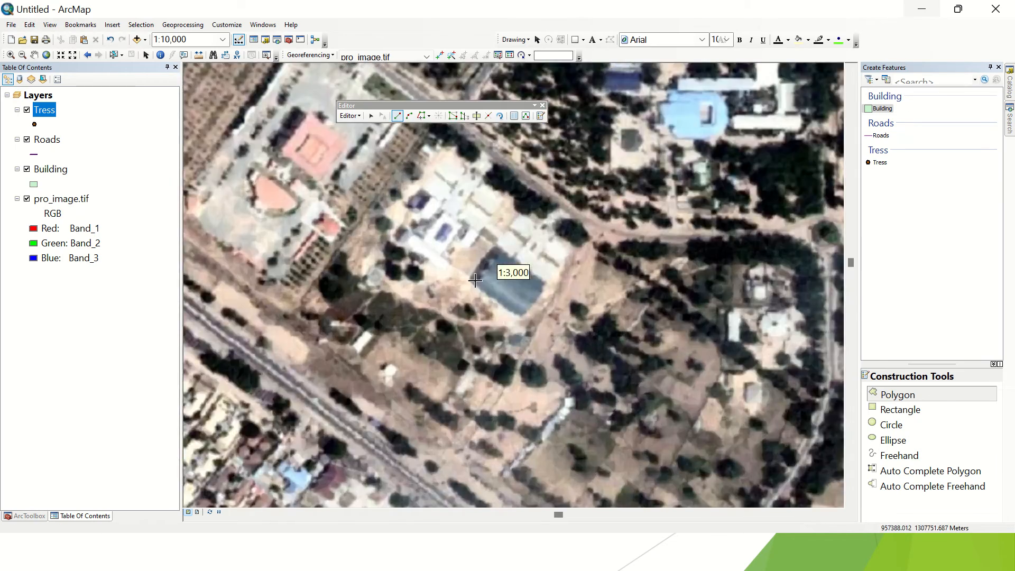
scroll(508, 316, up, 1)
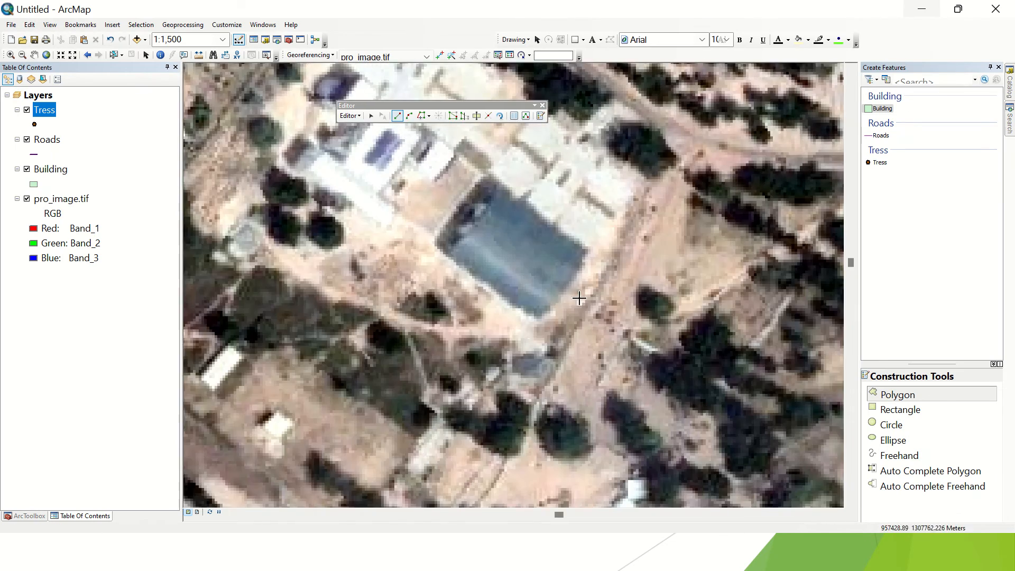
click(536, 323)
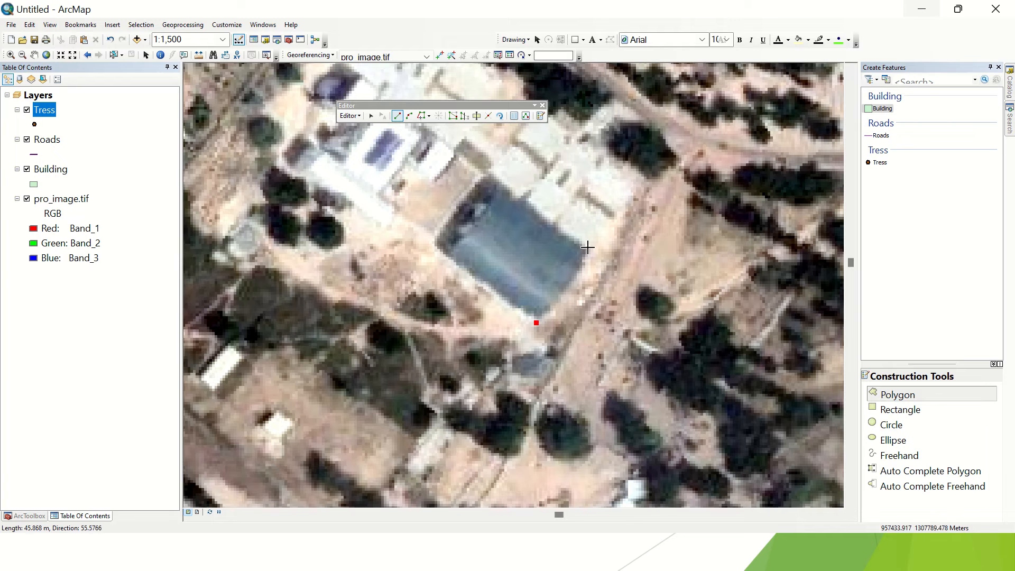
click(591, 251)
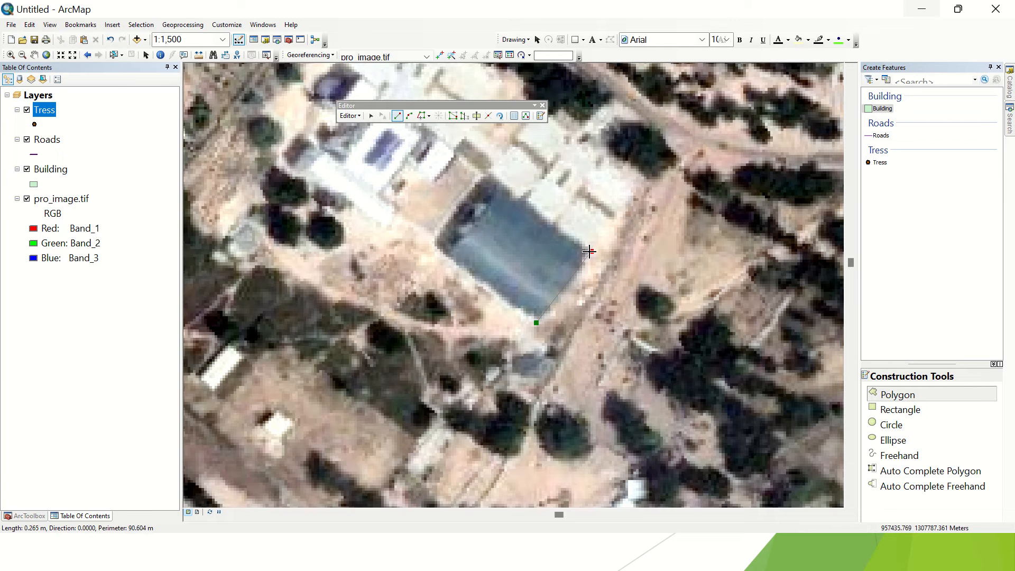
click(486, 175)
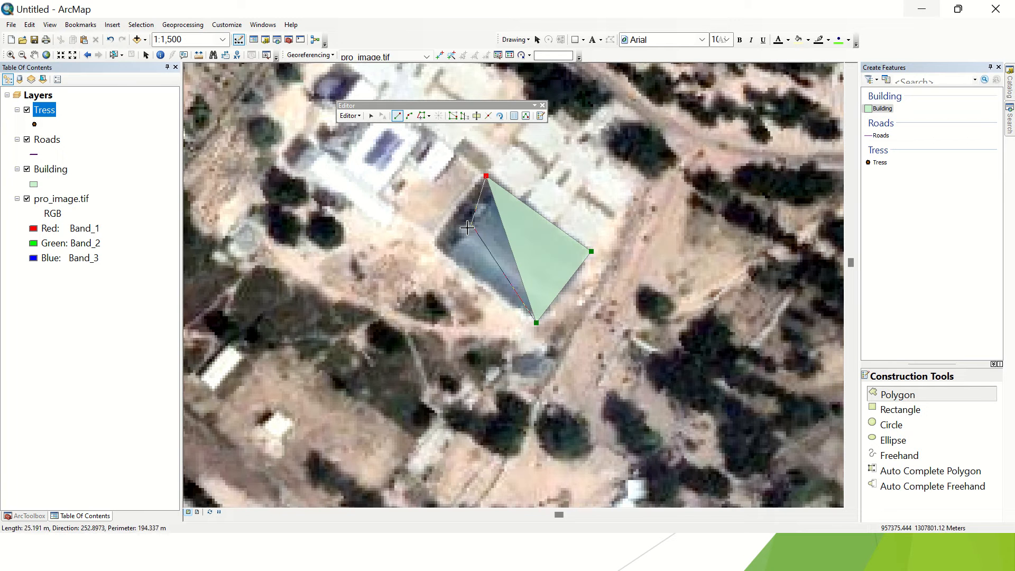
double_click(435, 244)
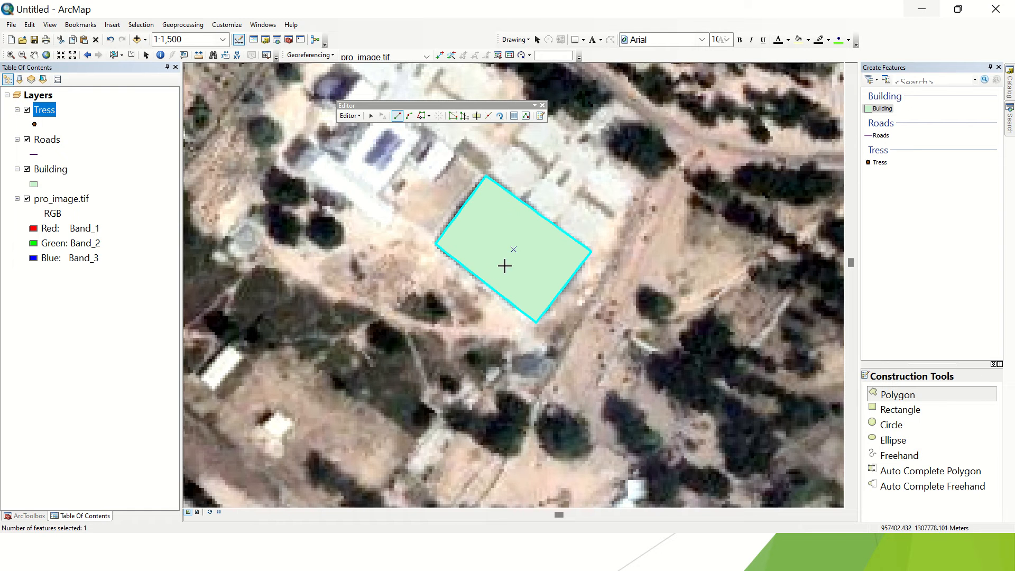
Step: Digitize the small purple-blue roof northwest of the large building as a four-corner Building polygon of about 19 by 12 m
scroll(528, 266, up, 2)
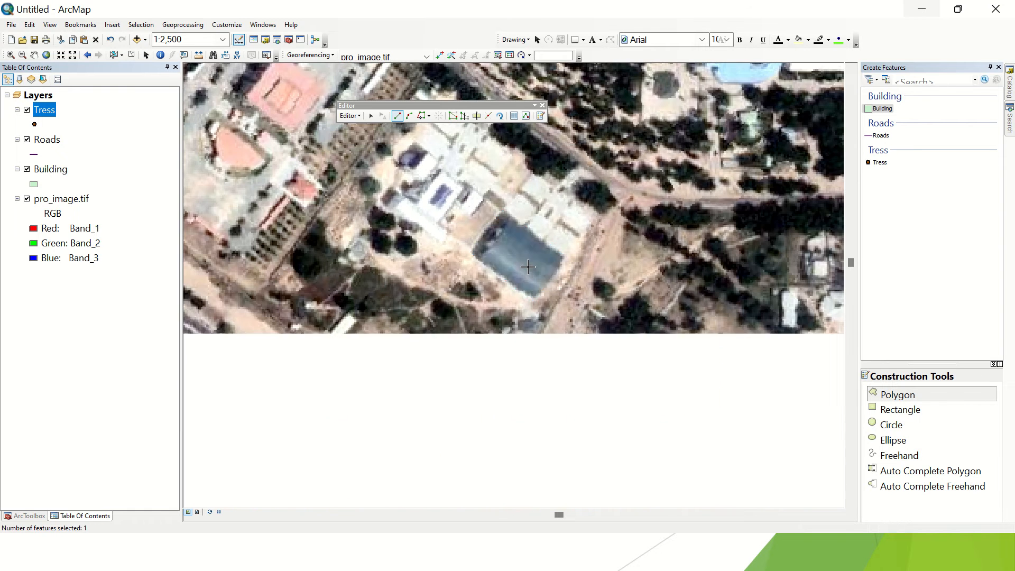
scroll(430, 199, down, 2)
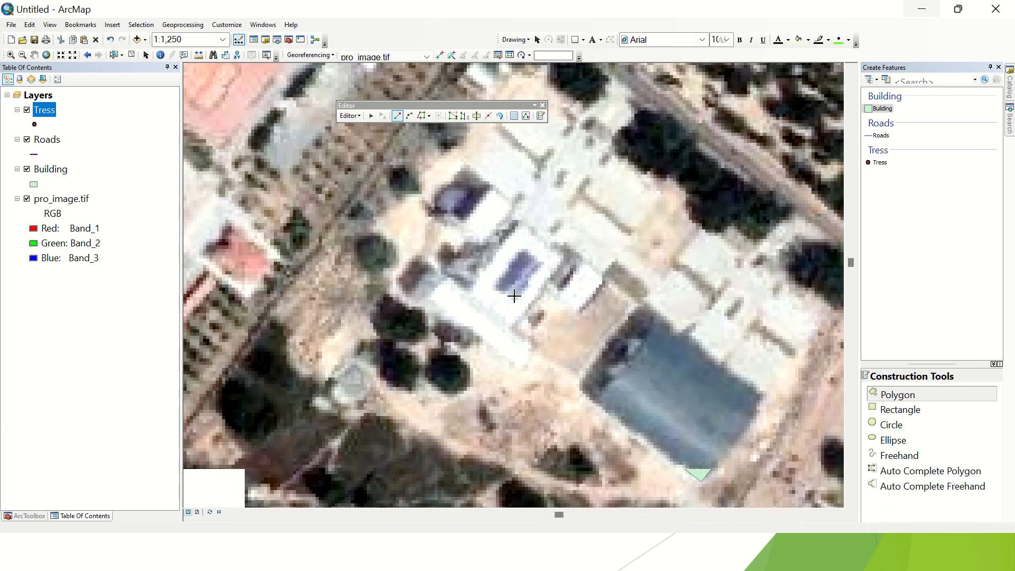
scroll(497, 272, up, 1)
scroll(508, 289, down, 1)
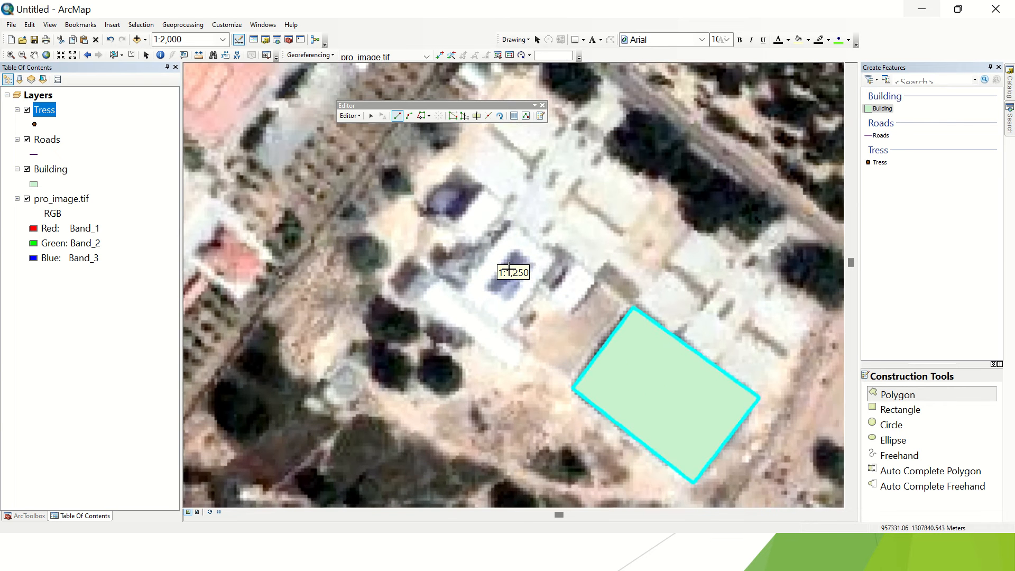
click(488, 289)
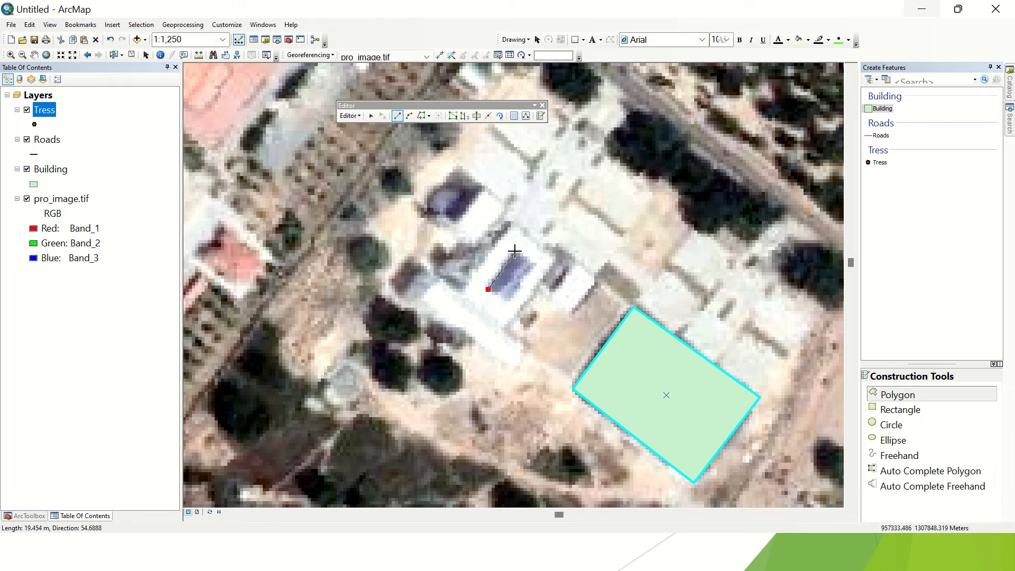
click(515, 251)
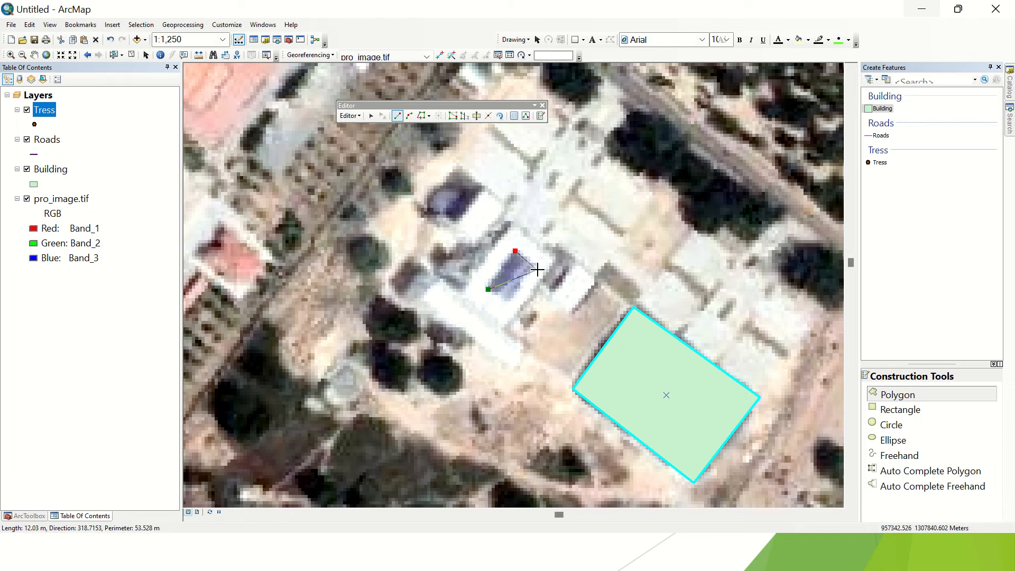
click(536, 267)
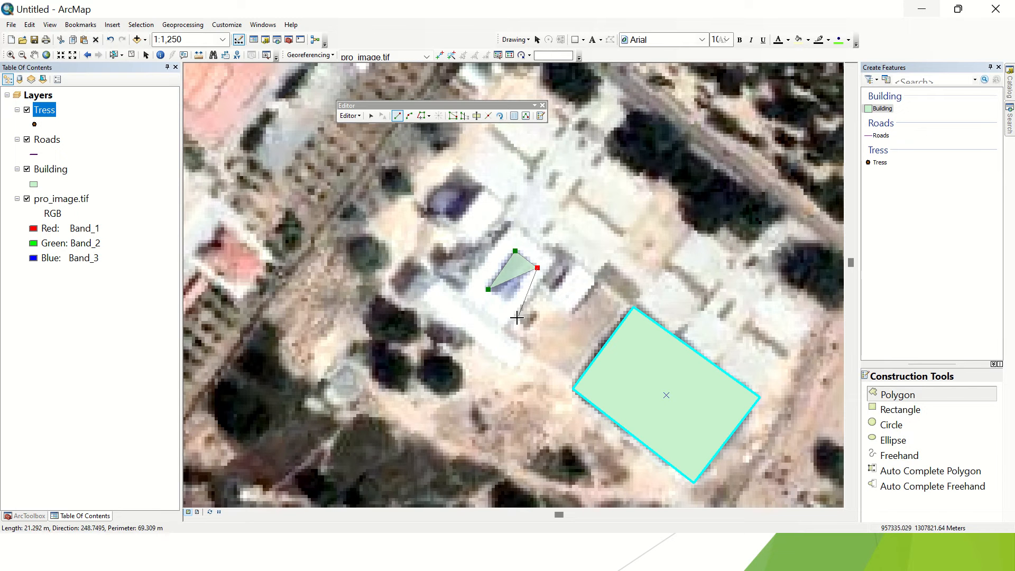
double_click(508, 303)
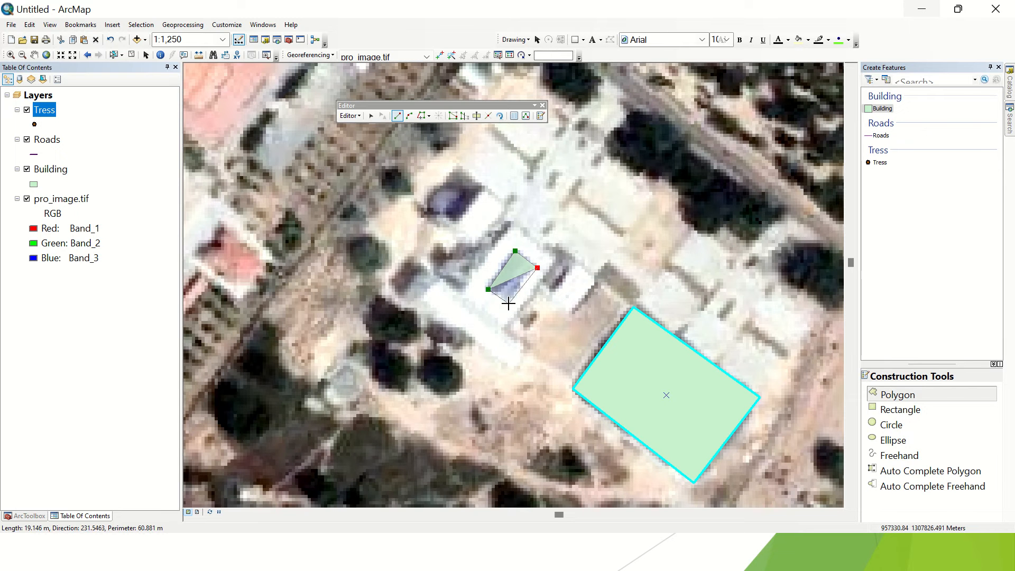
Step: Digitize the large square pink roof in the compound northwest of the existing footprints as a four-corner Building polygon of about 55 by 54 m
scroll(605, 255, up, 3)
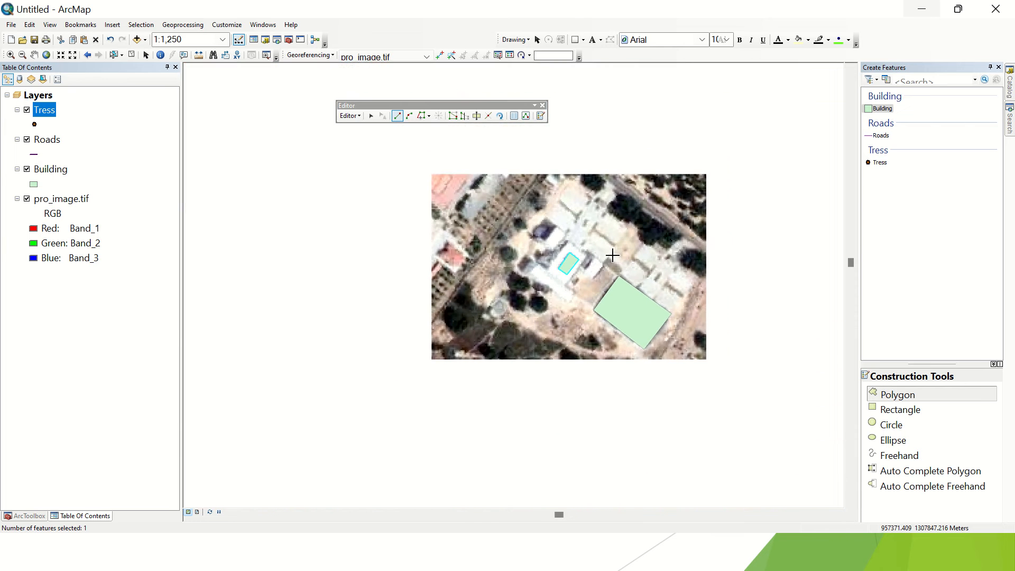
scroll(434, 211, down, 3)
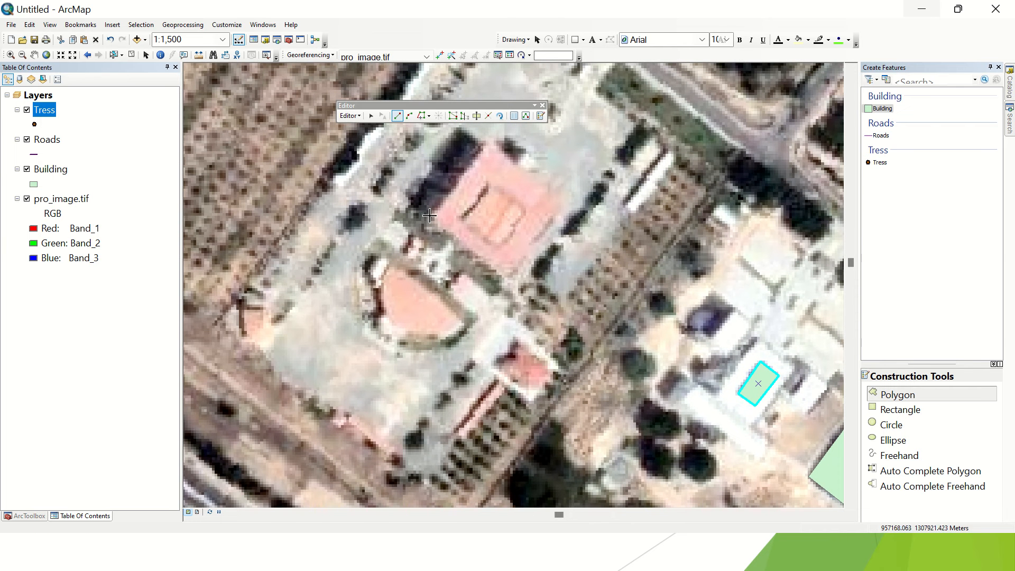
click(430, 215)
click(489, 140)
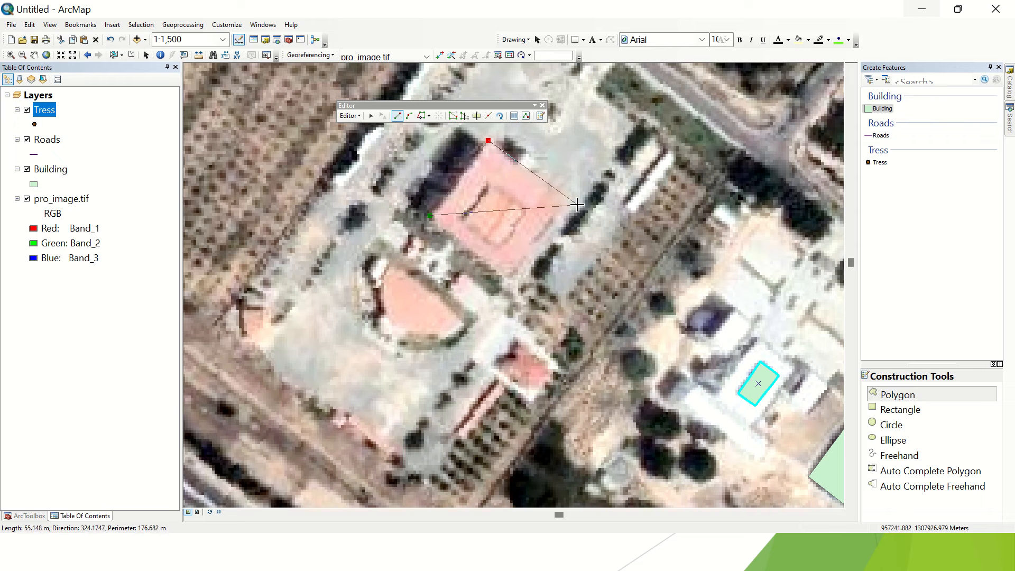
click(578, 205)
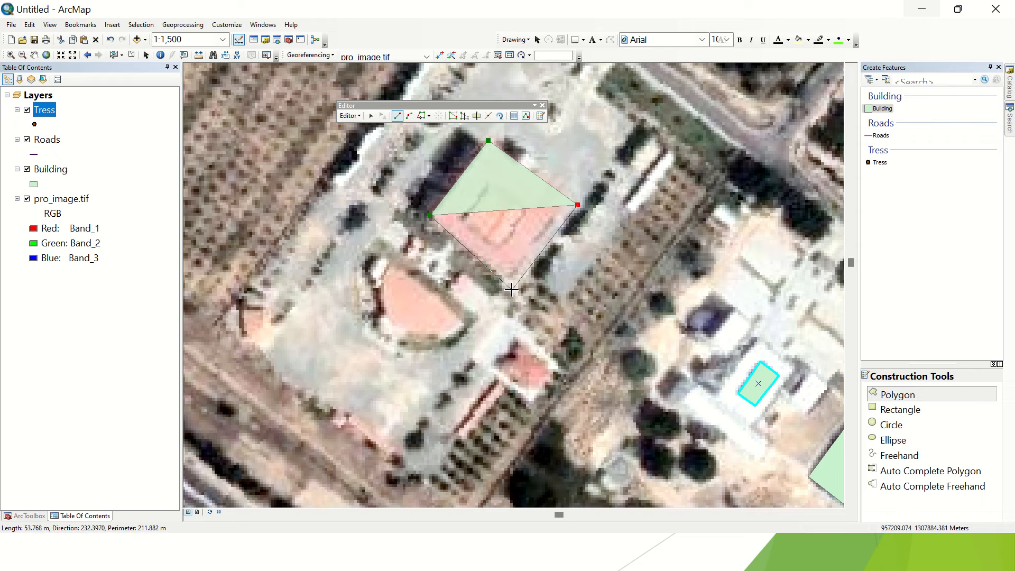
double_click(513, 289)
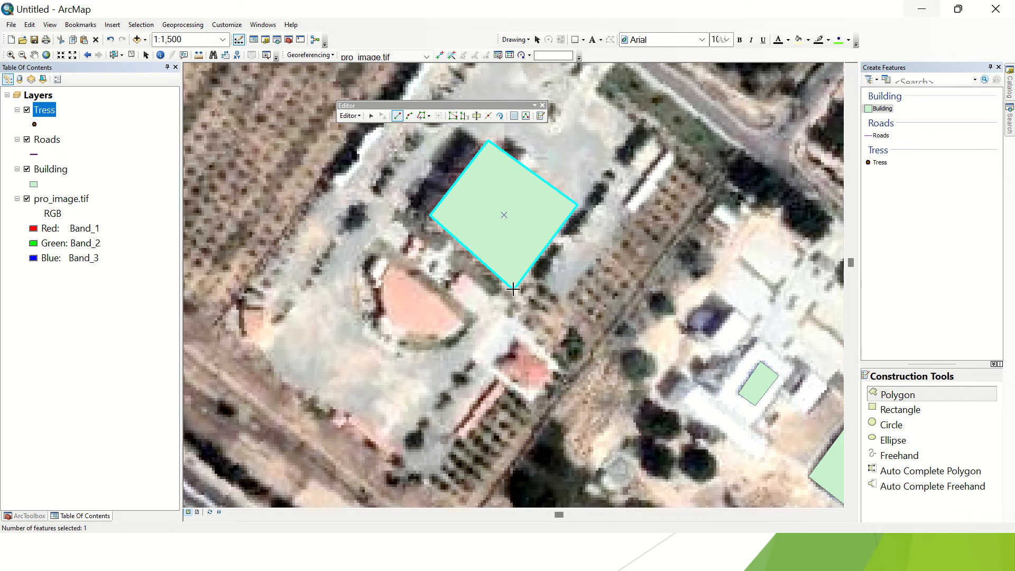
Step: Digitize the half-round pink roof southwest of the square footprint as a Building polygon, placing closely spaced vertices along its curved edge
drag(441, 288, 479, 210)
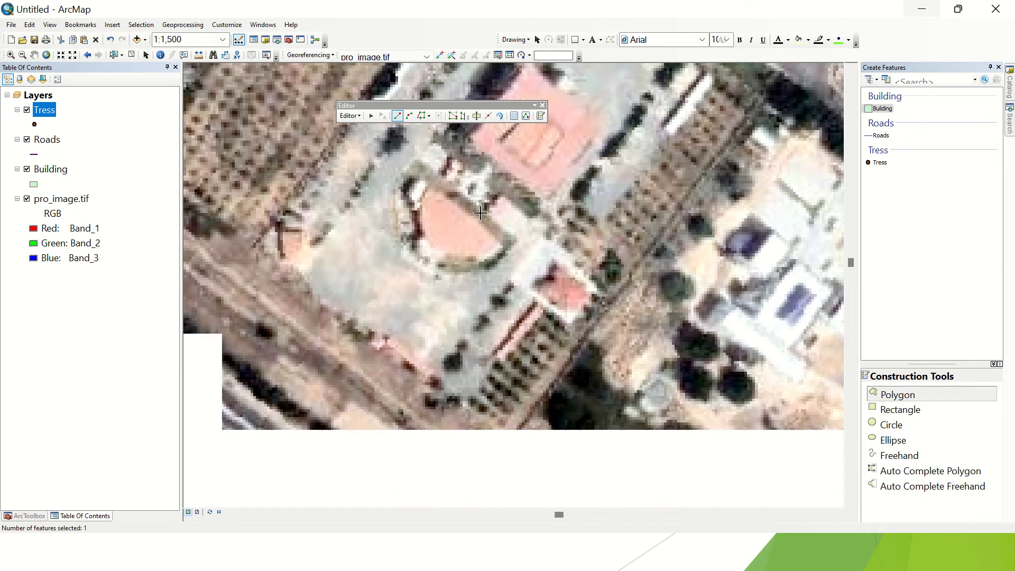
click(421, 180)
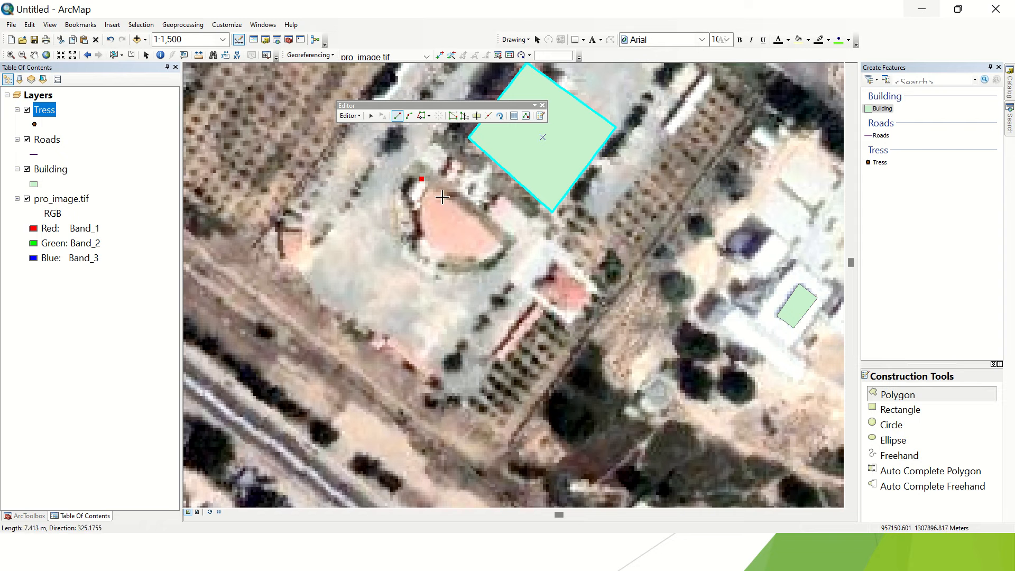
click(507, 244)
click(486, 260)
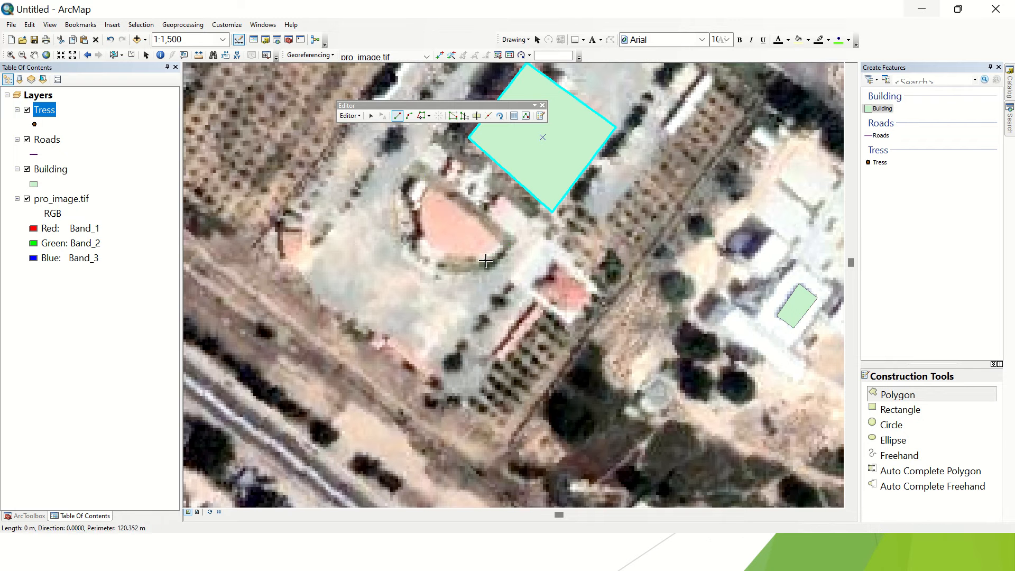
click(461, 263)
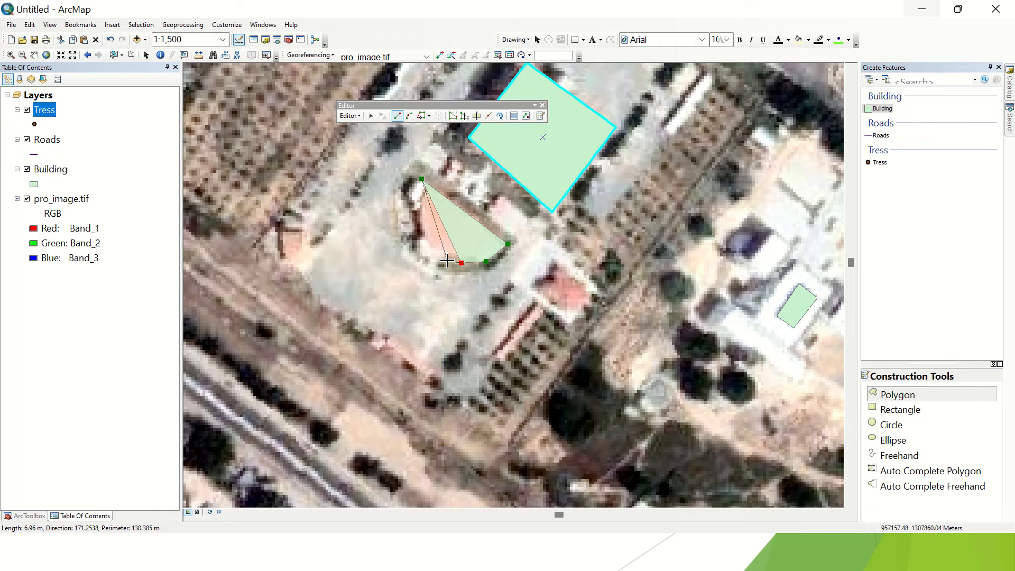
click(447, 261)
click(435, 259)
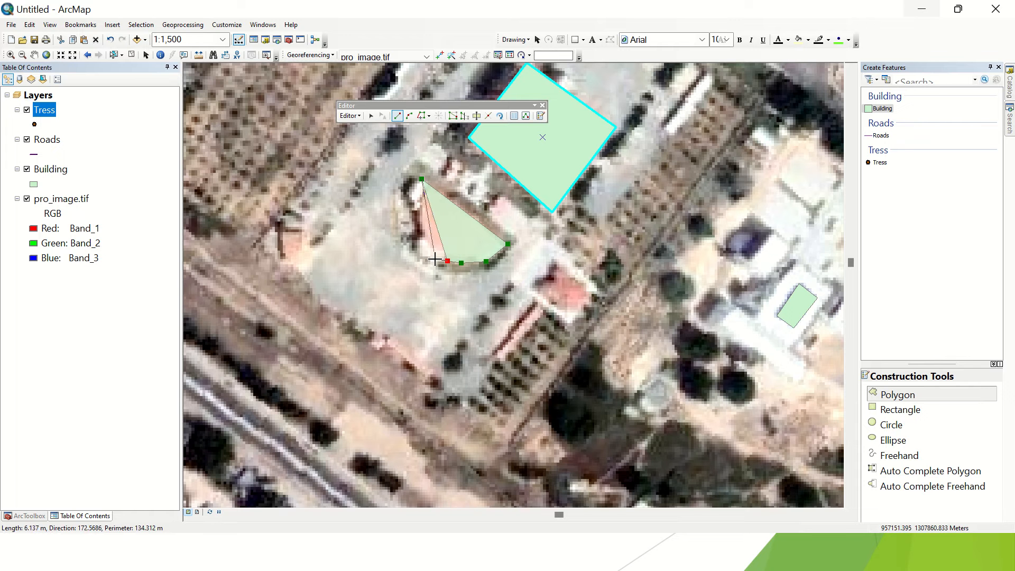
click(425, 255)
click(421, 245)
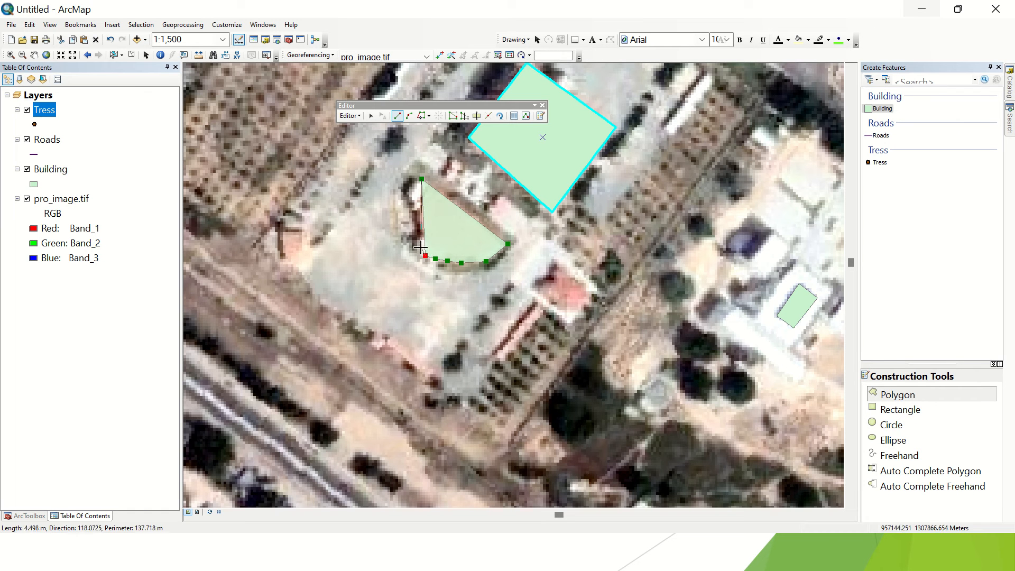
click(420, 233)
click(416, 214)
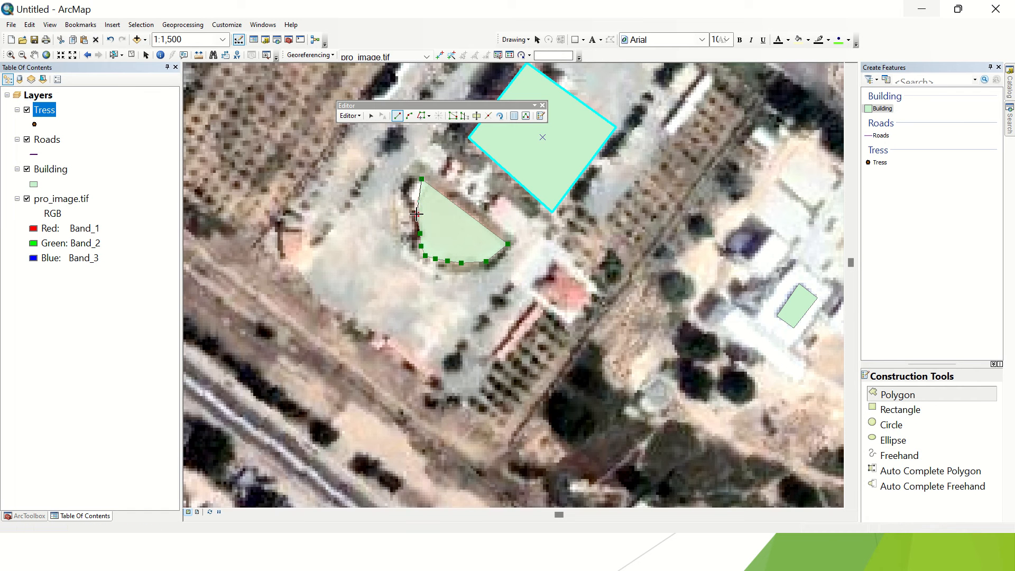
click(414, 202)
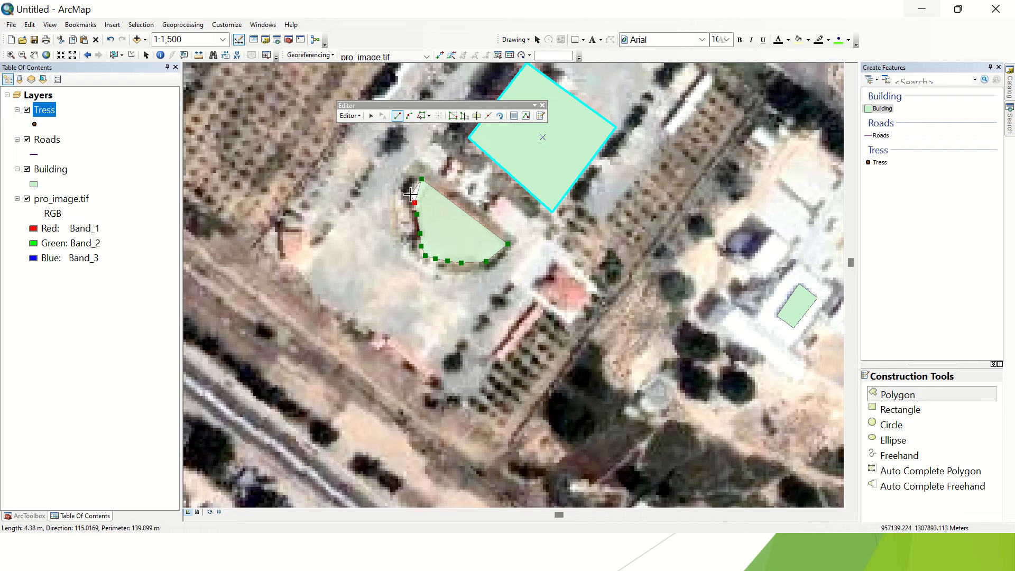
double_click(411, 192)
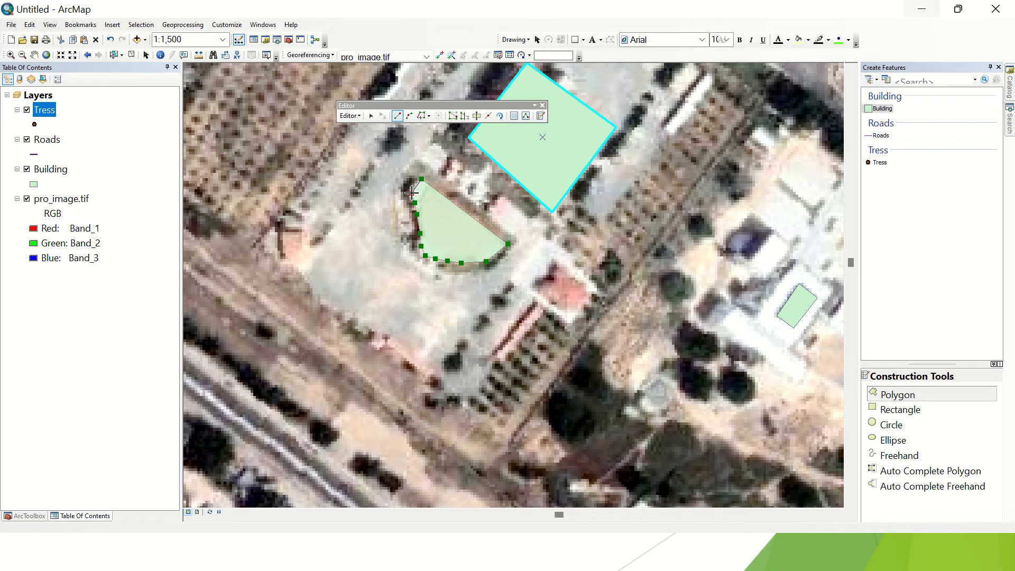
Step: Digitize the small grey roof in the clearing west of the tree-lined road, south of the roundabout, as a four-corner Building polygon about 15 m wide
scroll(434, 216, down, 5)
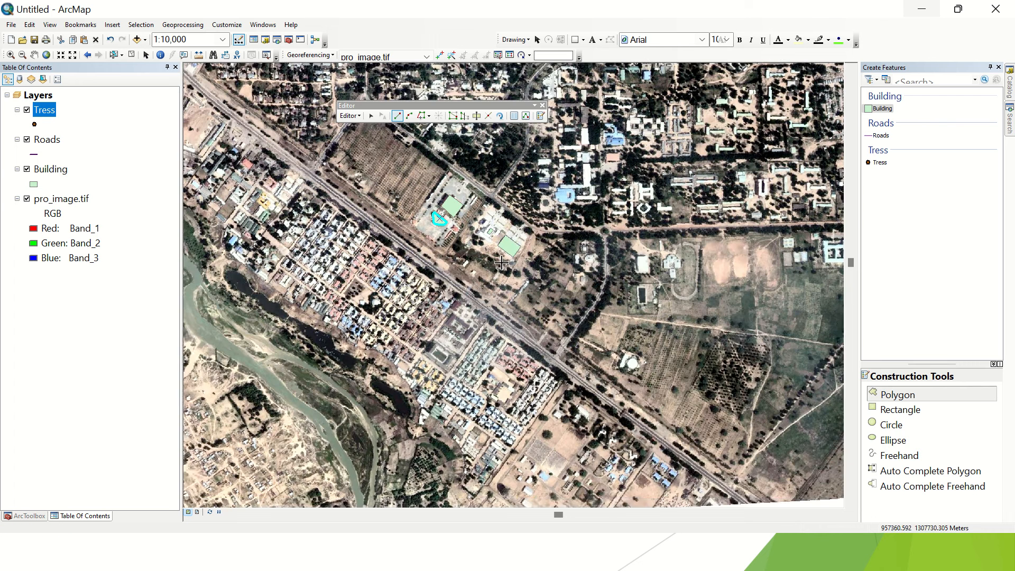
drag(516, 239, 506, 249)
scroll(508, 264, up, 4)
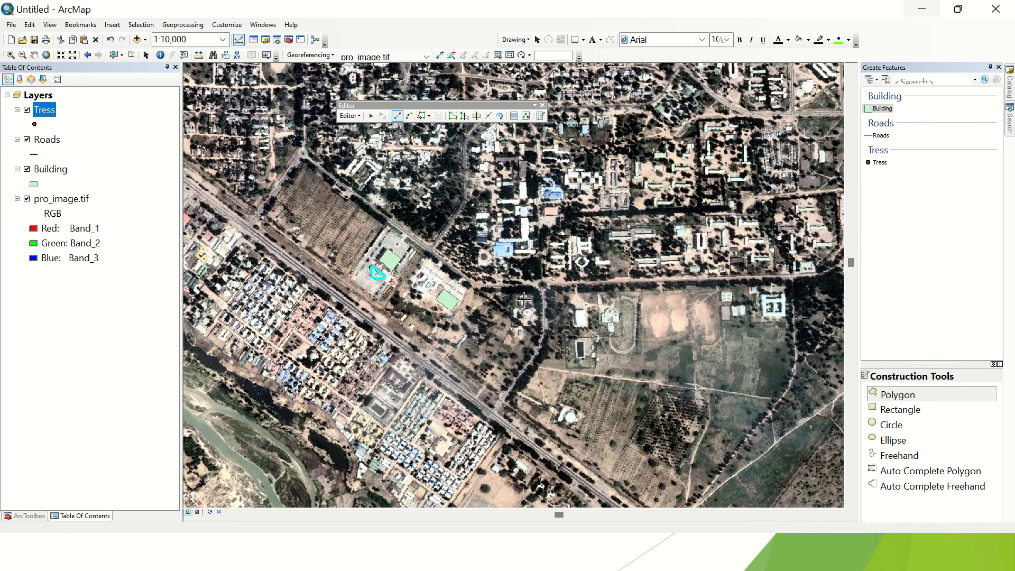
scroll(508, 359, up, 1)
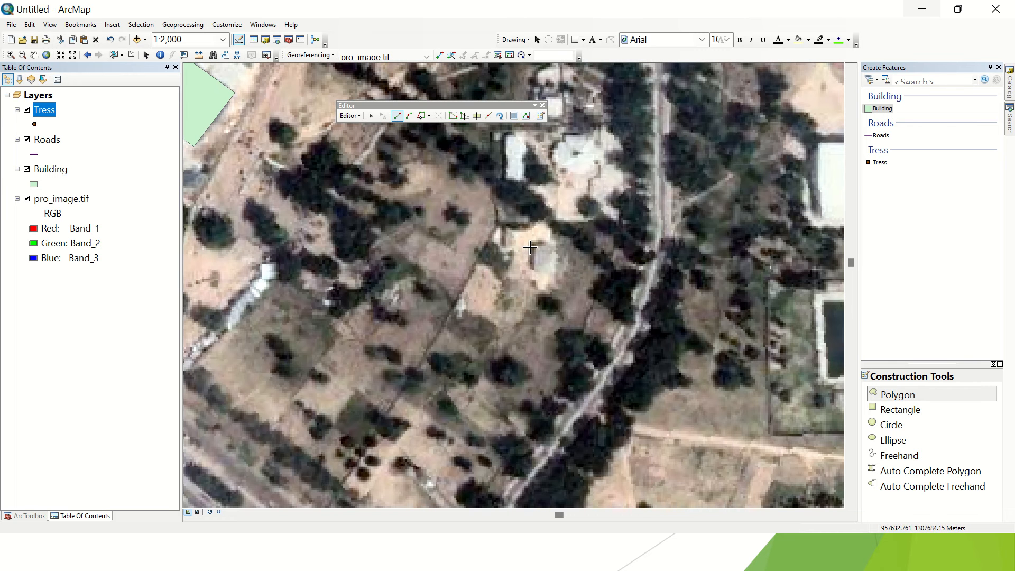
click(531, 247)
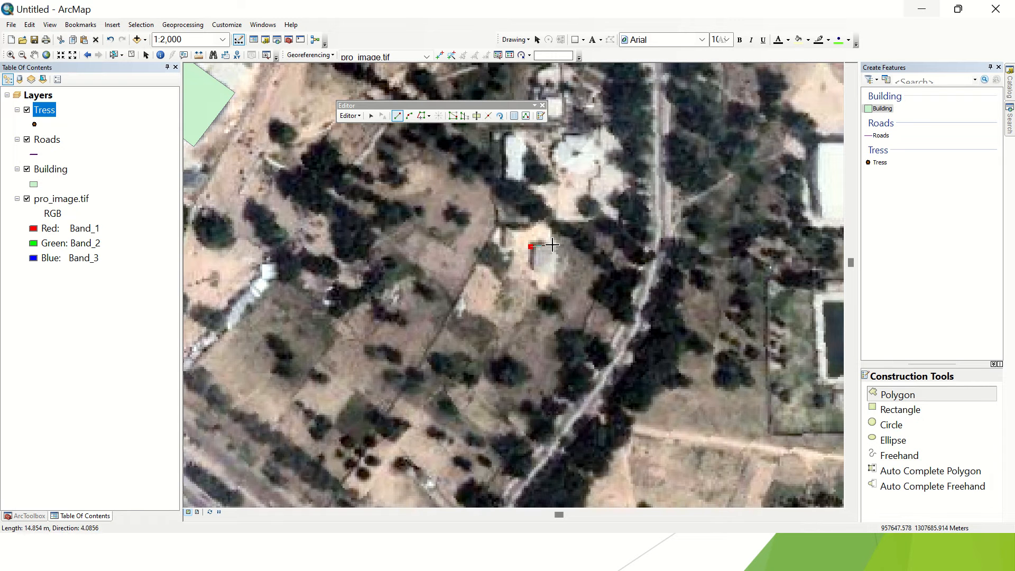
click(551, 244)
click(554, 271)
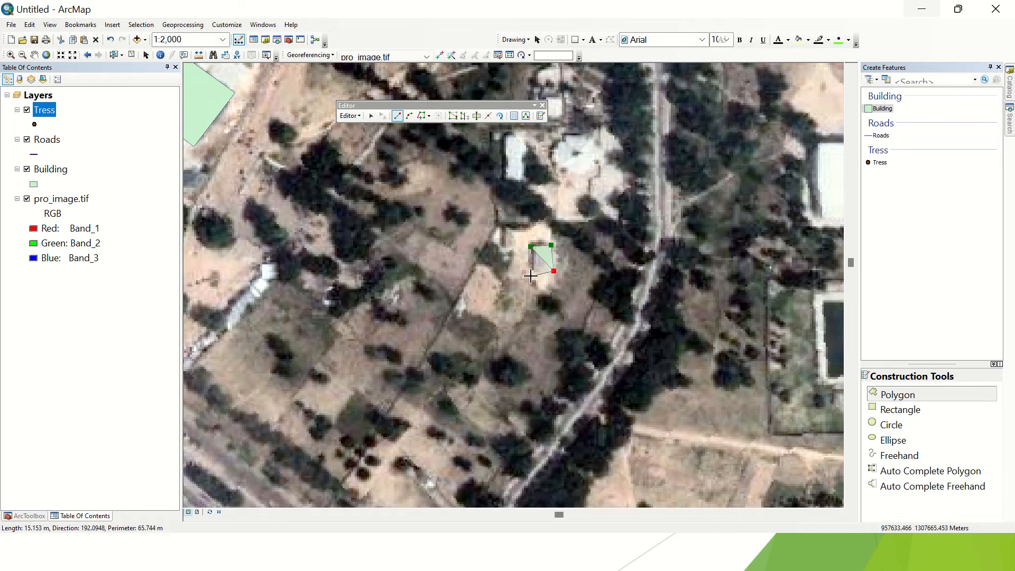
double_click(531, 270)
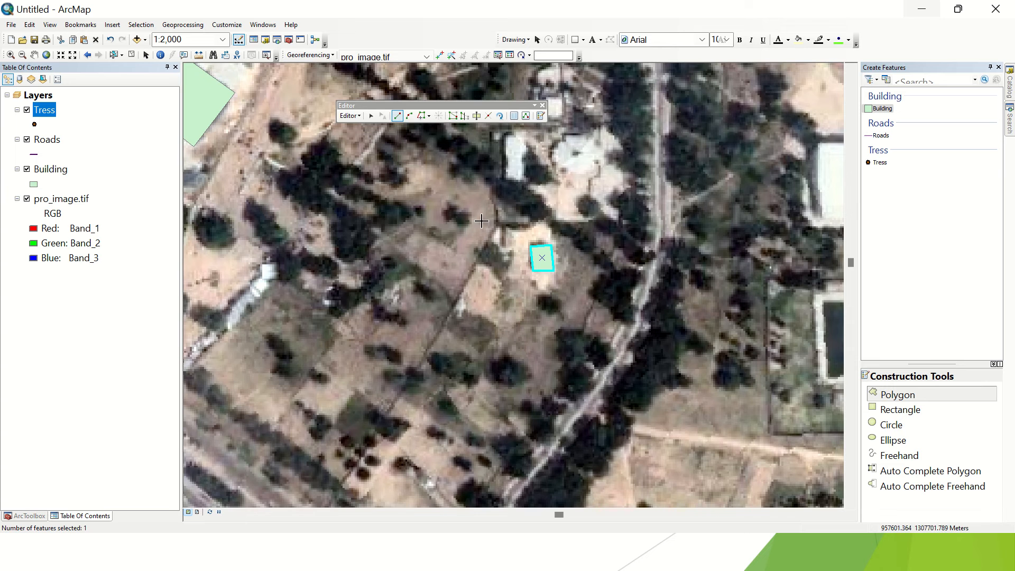
Step: Digitize the narrow white roof just north of the small grey building as a four-corner Building polygon
drag(480, 241, 478, 323)
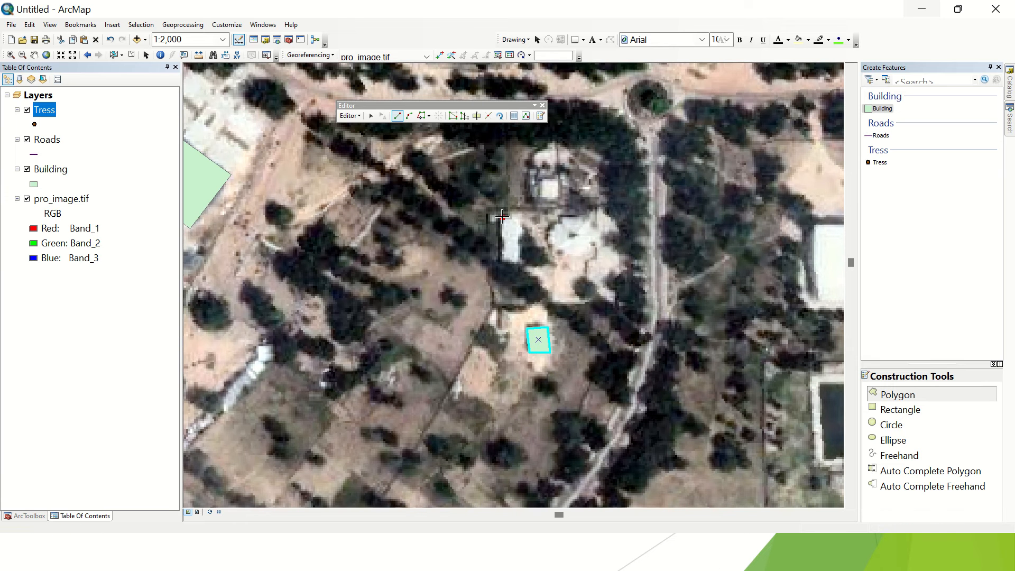
click(502, 216)
click(522, 216)
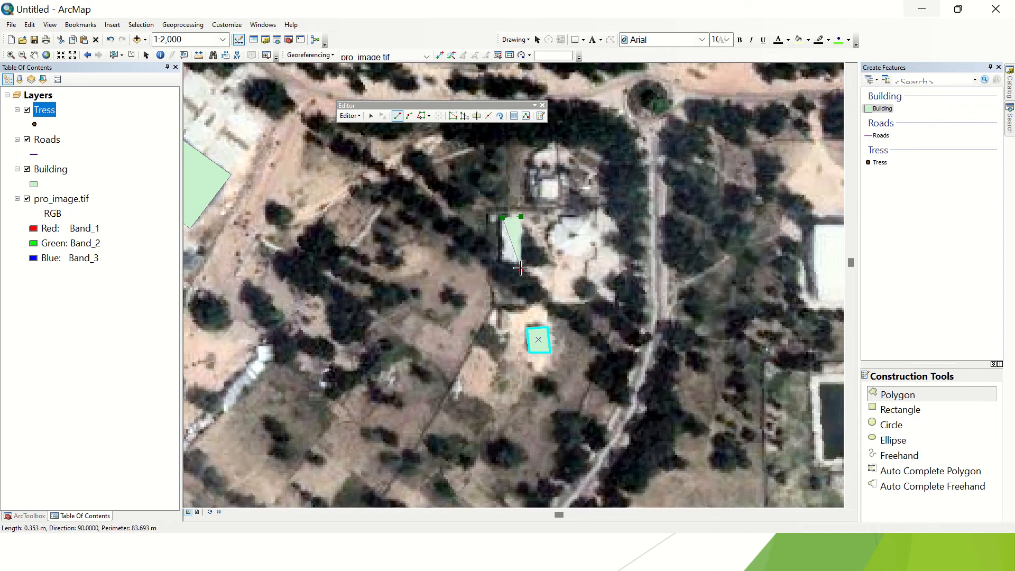
click(520, 269)
double_click(502, 264)
Step: Digitize the large light-blue roof northwest of the roundabout as a Building polygon, following its rounded east end and the notched corners on its west side
scroll(566, 321, up, 1)
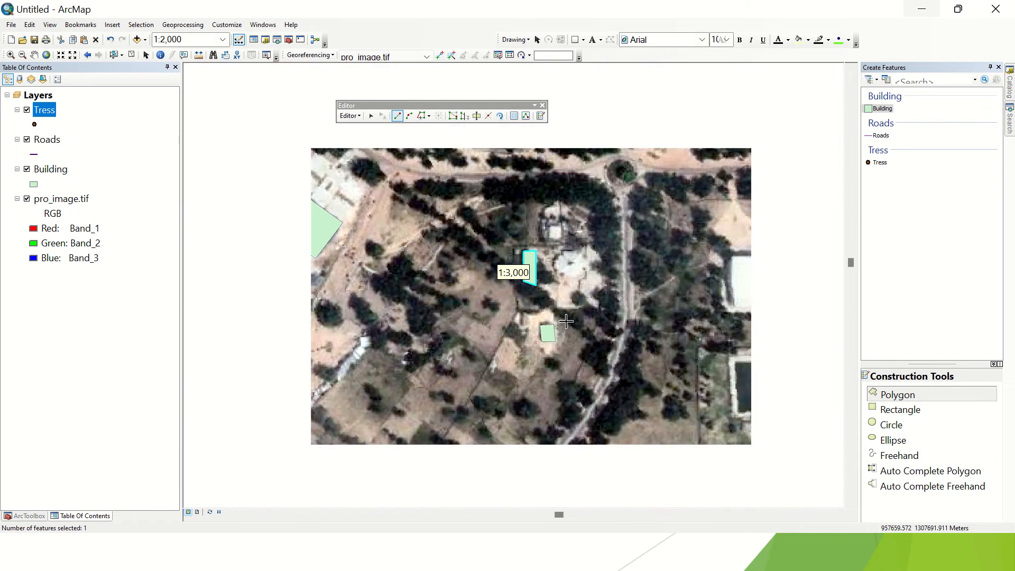
drag(522, 210, 557, 341)
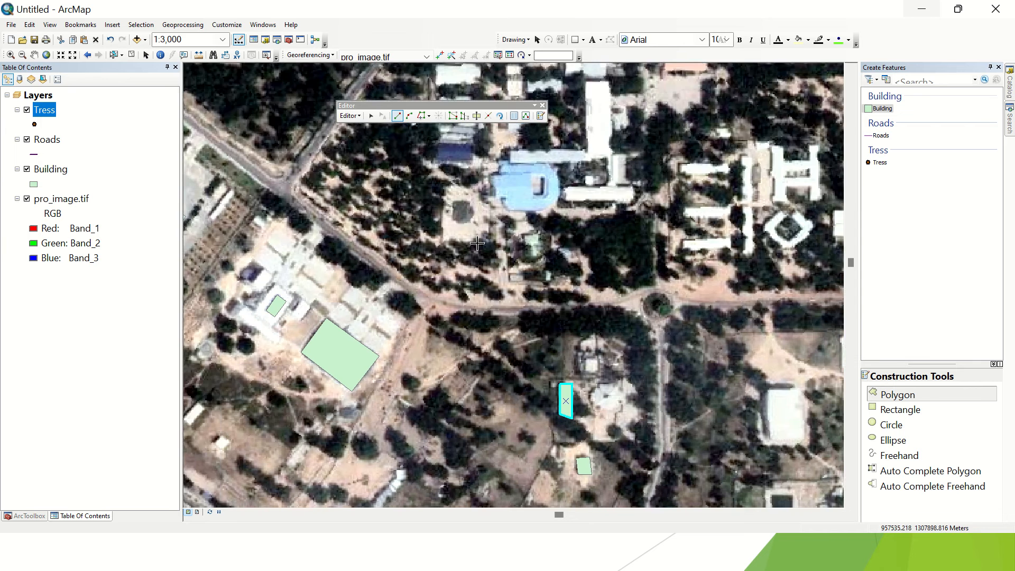
drag(497, 256, 510, 344)
scroll(510, 280, up, 1)
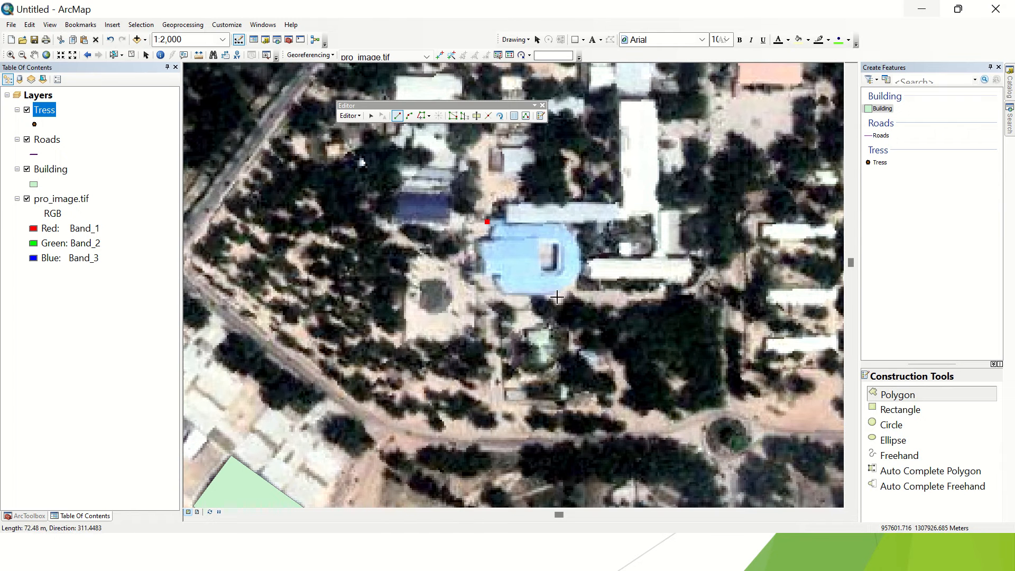
click(563, 225)
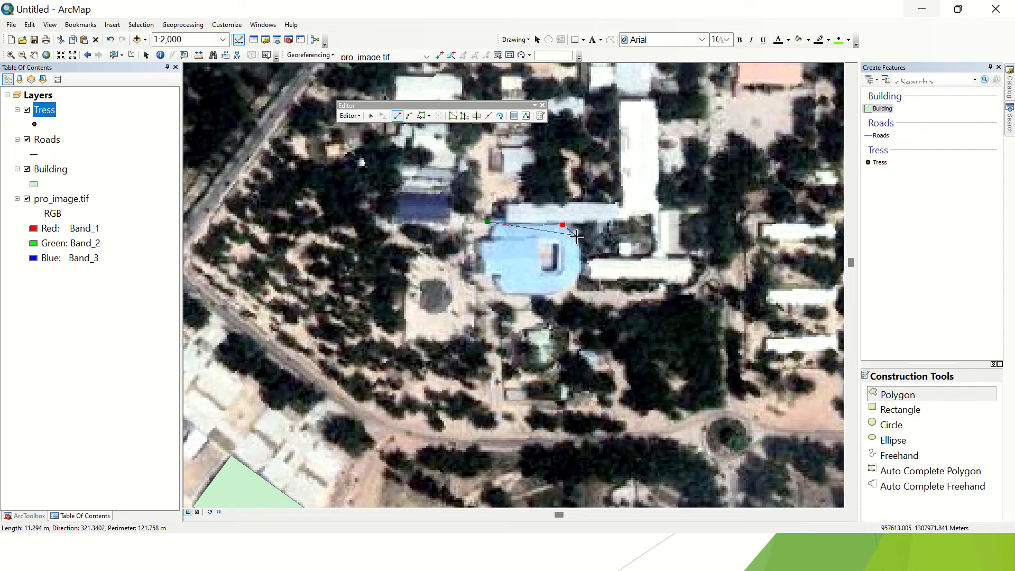
click(582, 244)
click(582, 272)
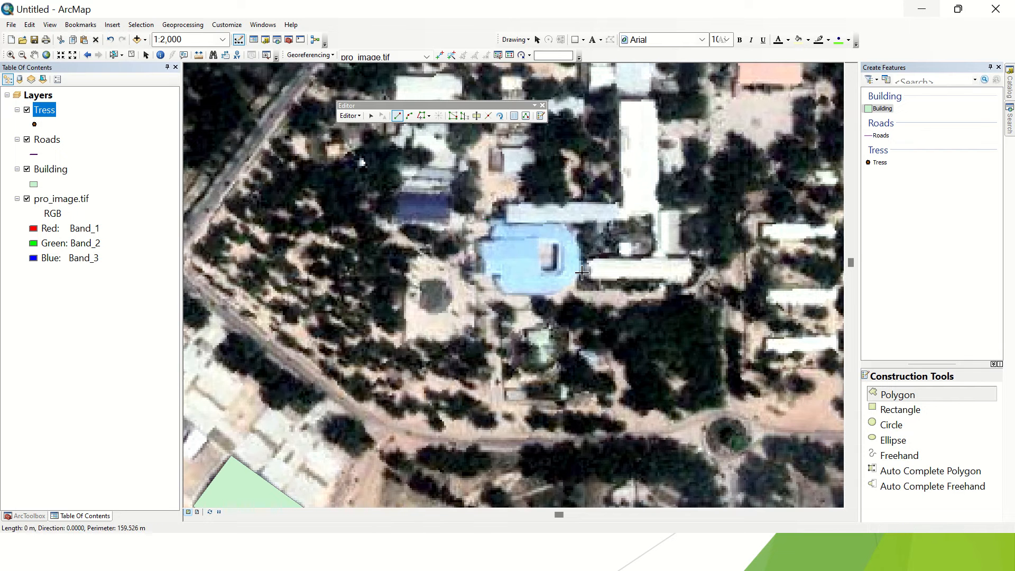
click(570, 291)
click(553, 293)
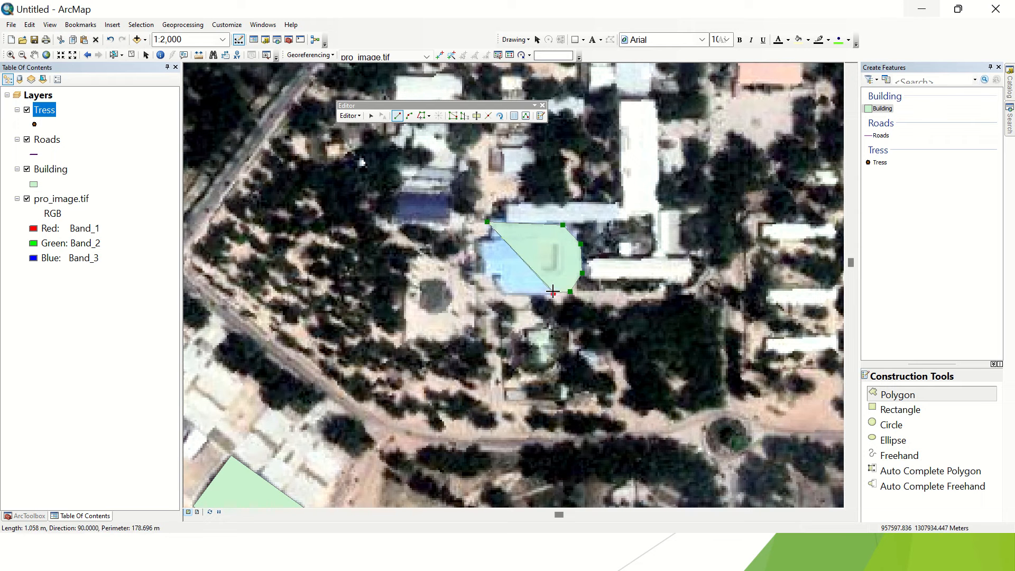
click(500, 291)
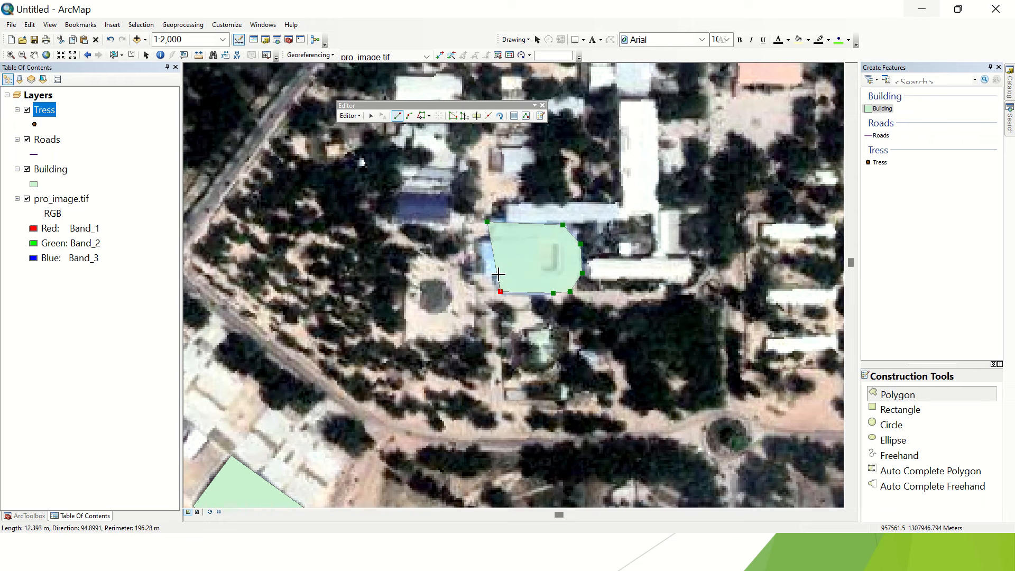
click(498, 276)
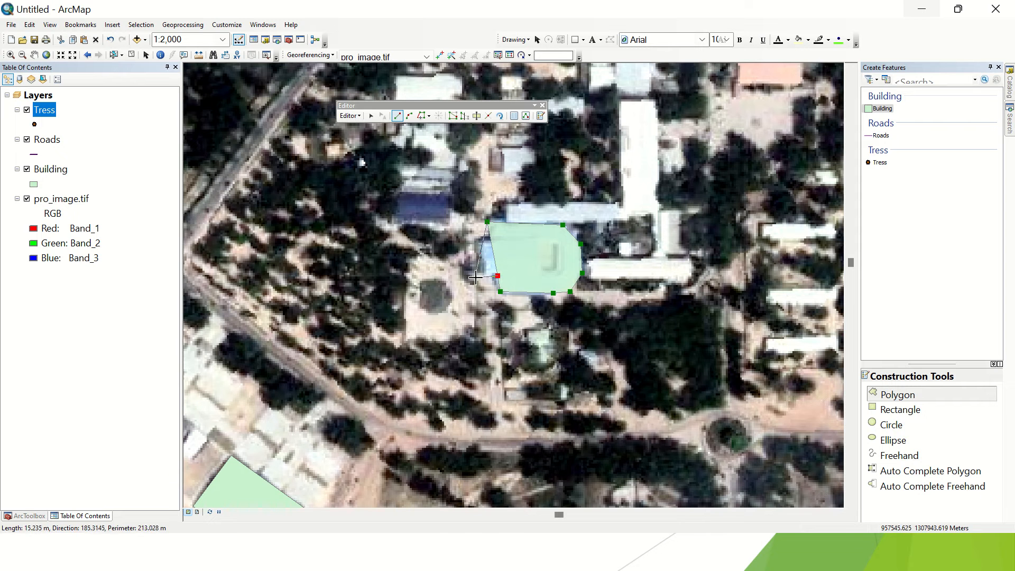
click(478, 275)
click(475, 241)
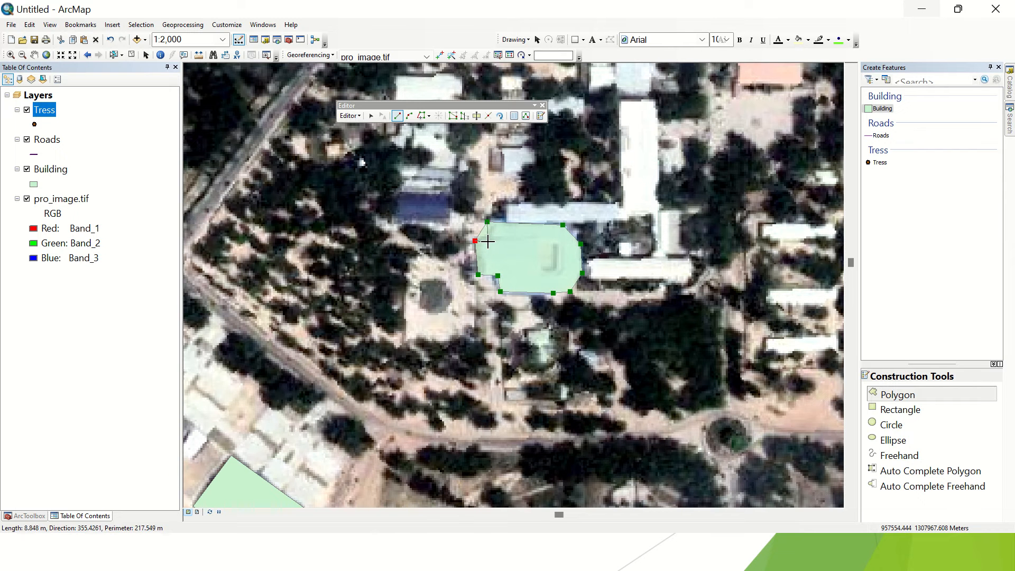
double_click(487, 241)
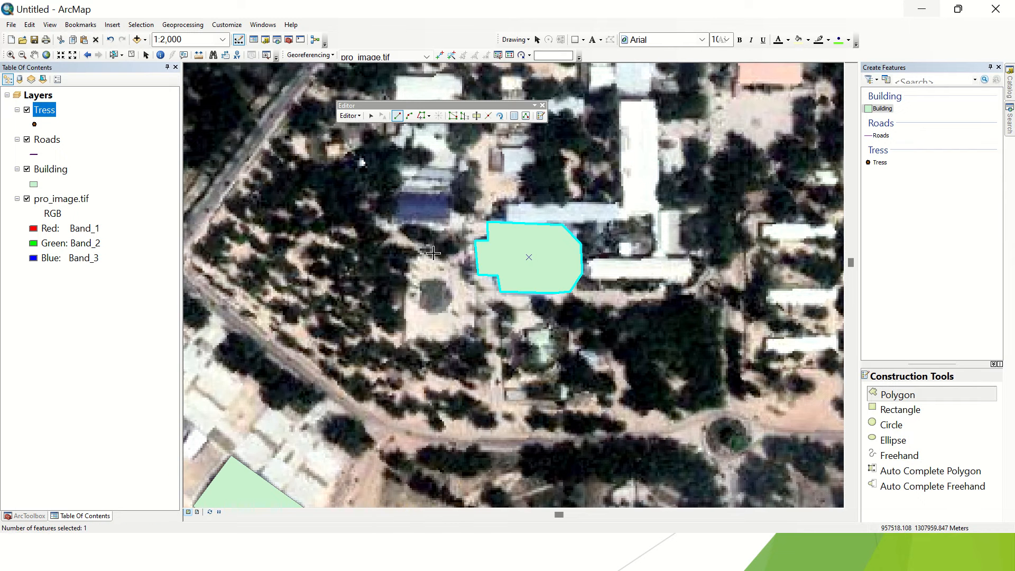
Step: Digitize the dark-blue roof northwest of the large rounded building as a four-corner Building polygon
drag(433, 253, 522, 302)
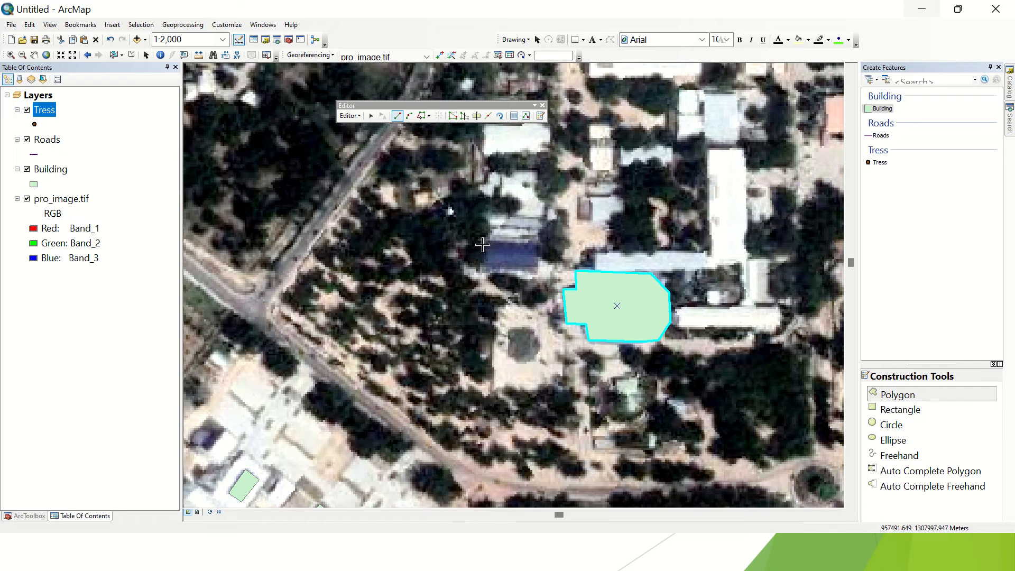
click(539, 242)
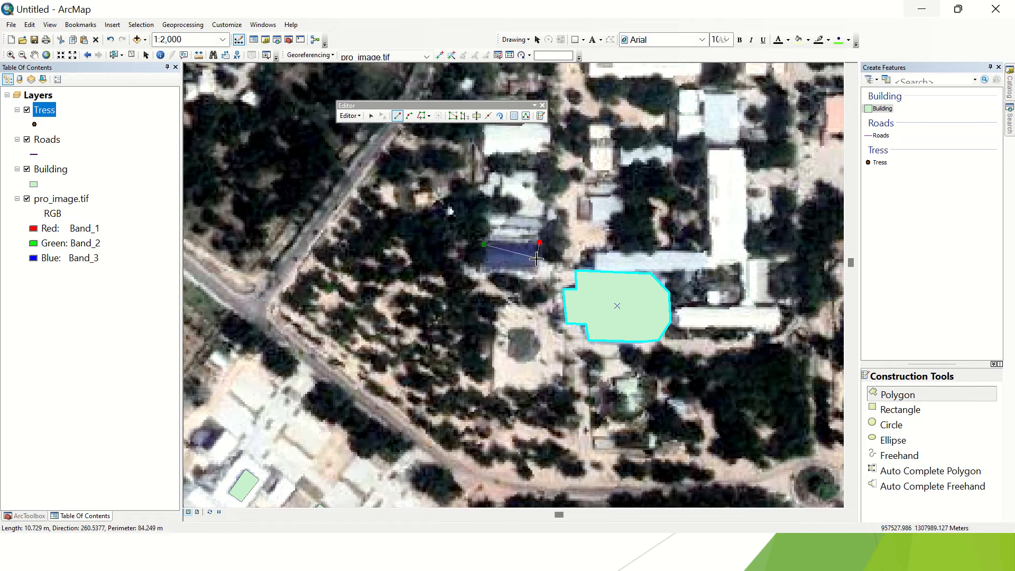
click(539, 275)
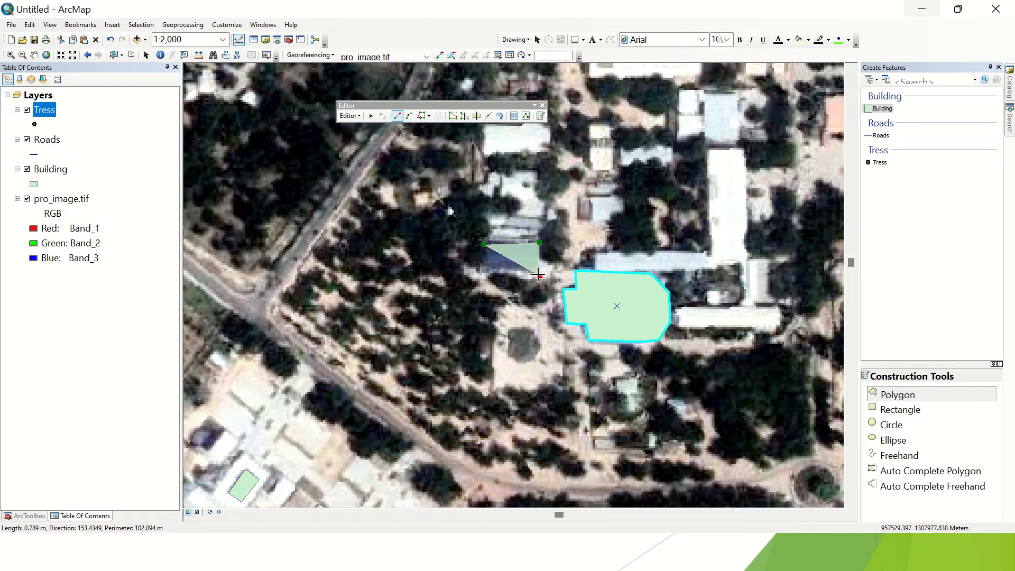
double_click(482, 271)
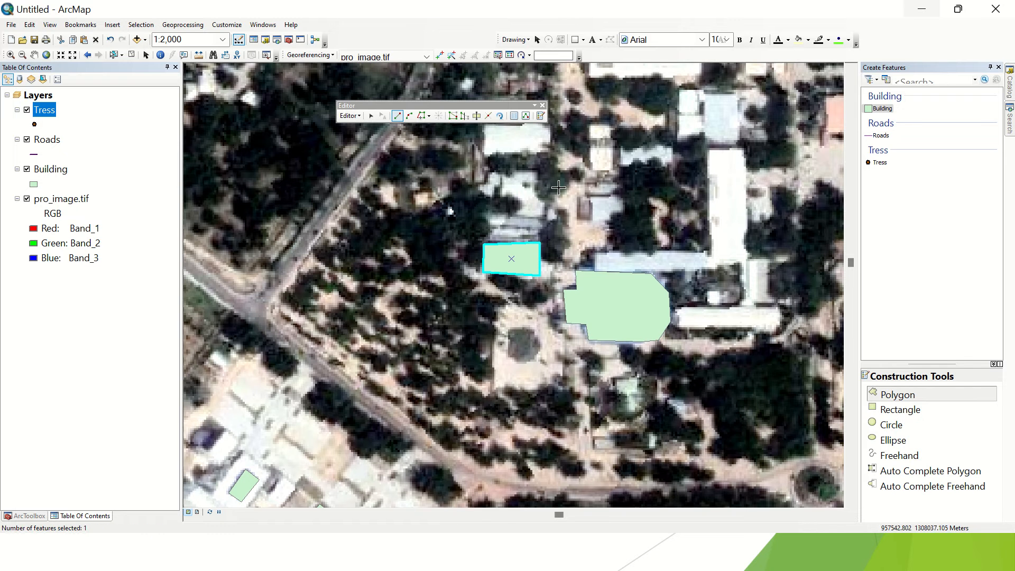
Step: Digitize the white rectangular roof north of the dark-blue roof's footprint as a four-corner Building polygon
drag(562, 222, 513, 299)
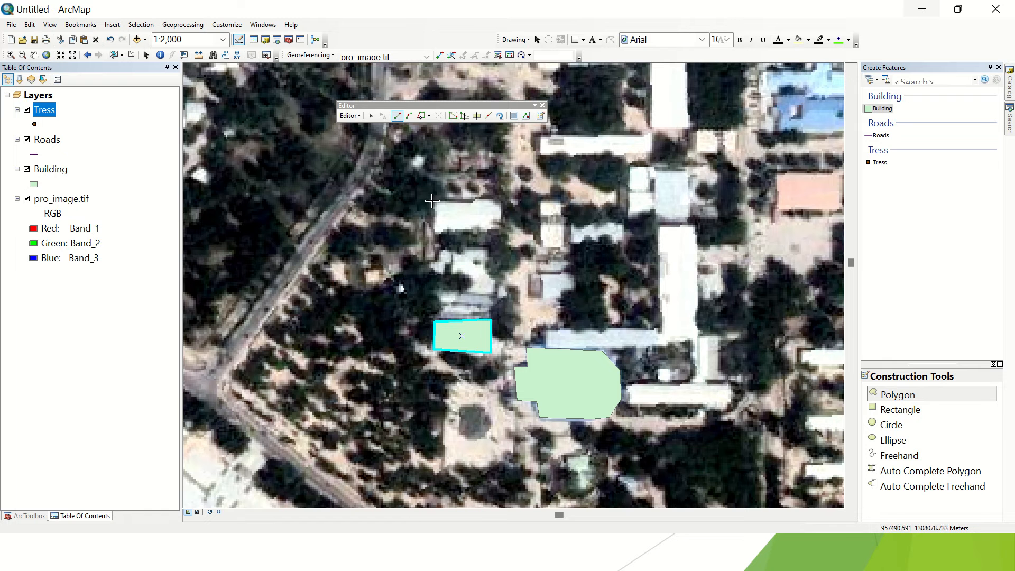
click(434, 202)
click(500, 200)
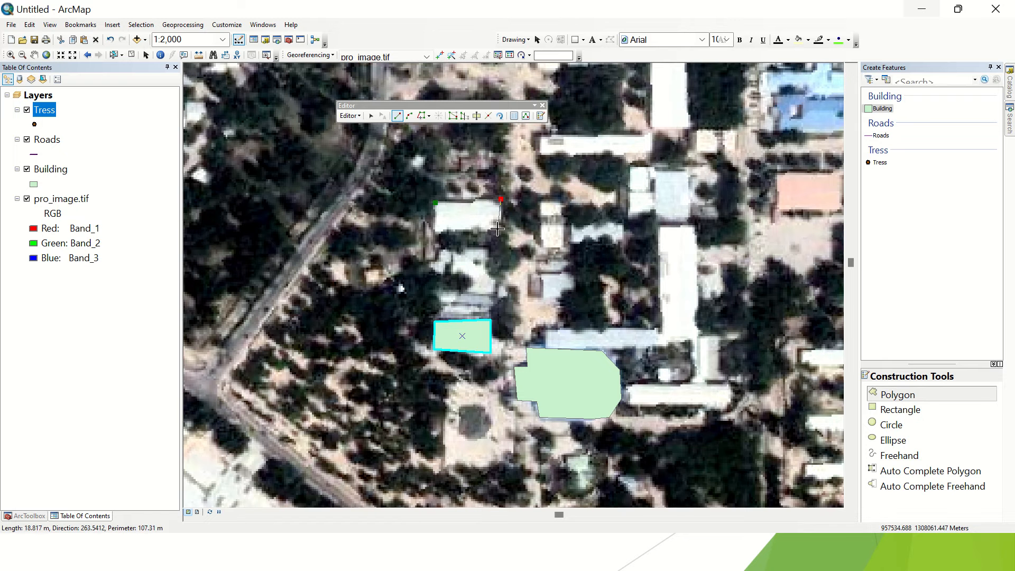
click(500, 233)
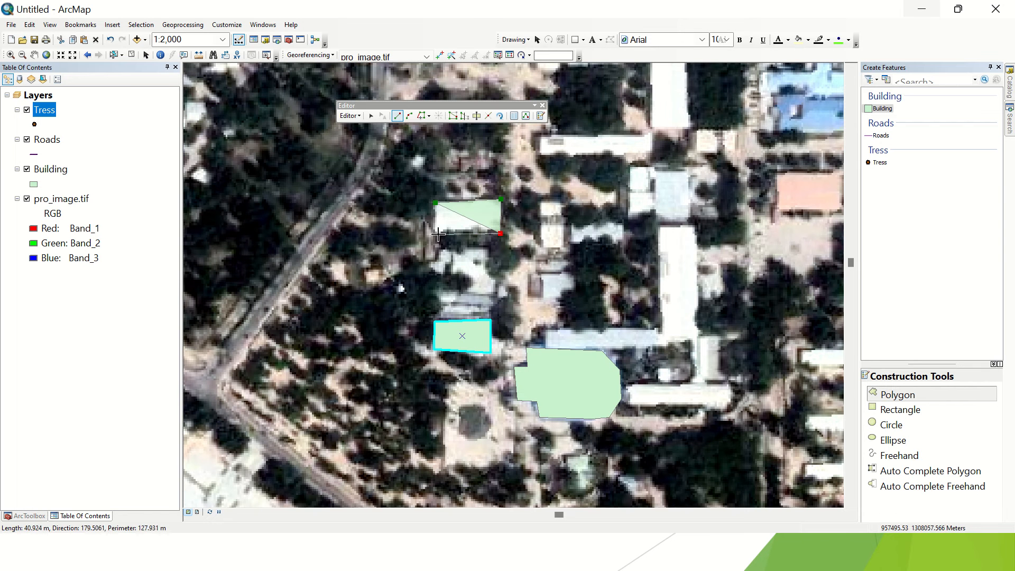
double_click(435, 234)
Step: Begin a Building polygon for the connected white complex east of the rounded building, tracing its north end and stepped east side to the southeast corner
scroll(577, 289, down, 2)
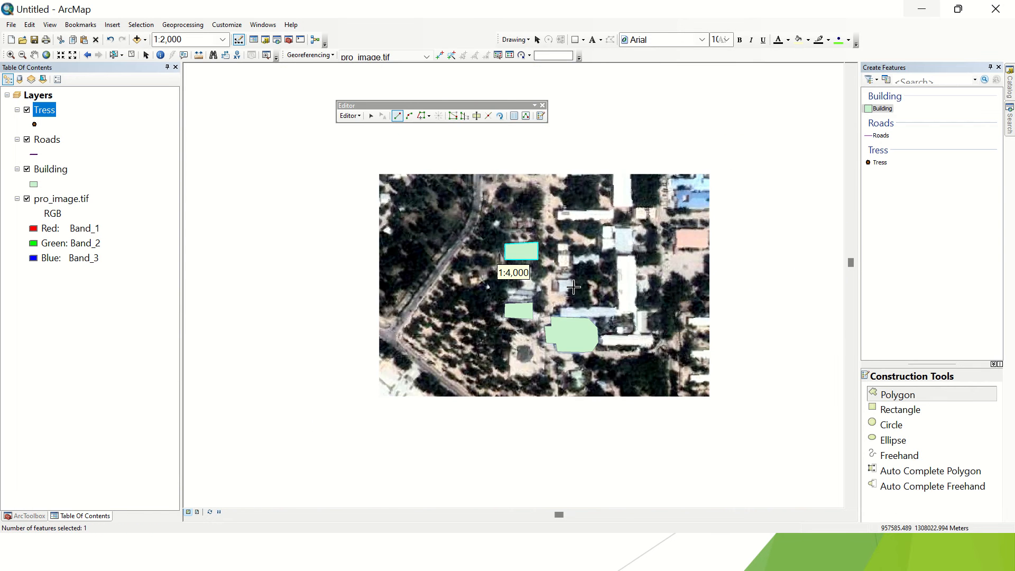
scroll(535, 243, up, 2)
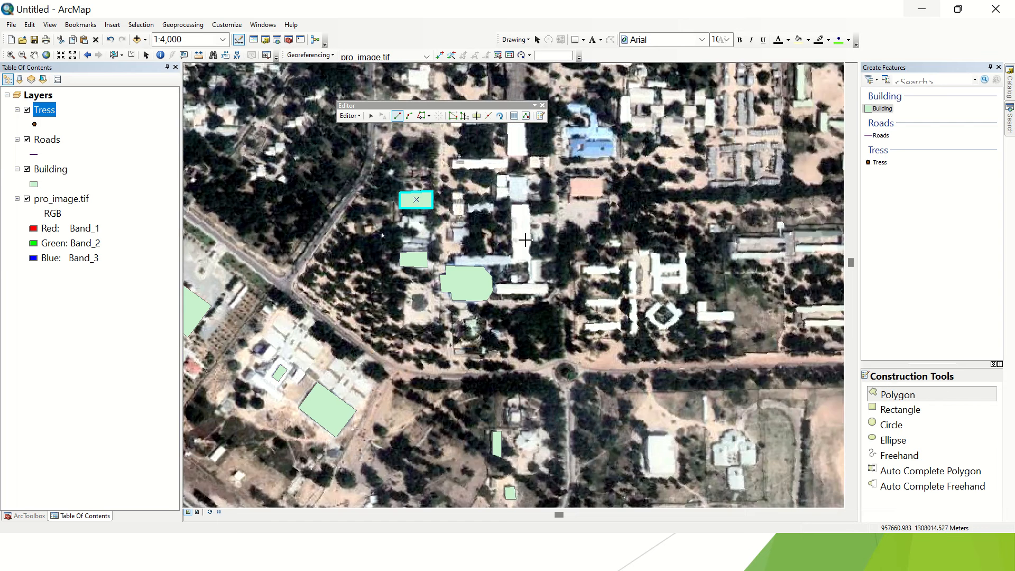
scroll(504, 185, up, 3)
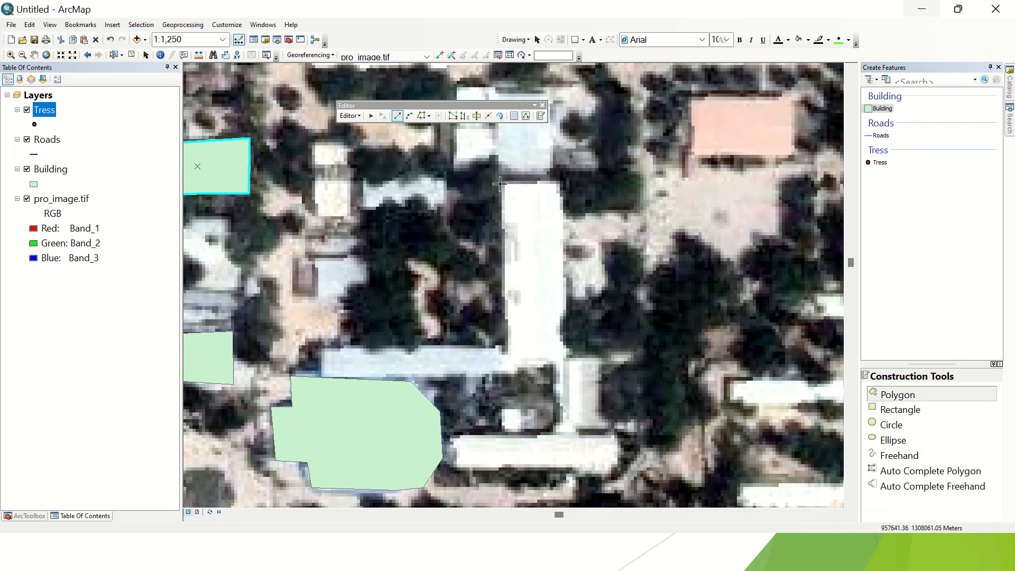
click(501, 184)
click(558, 183)
click(563, 359)
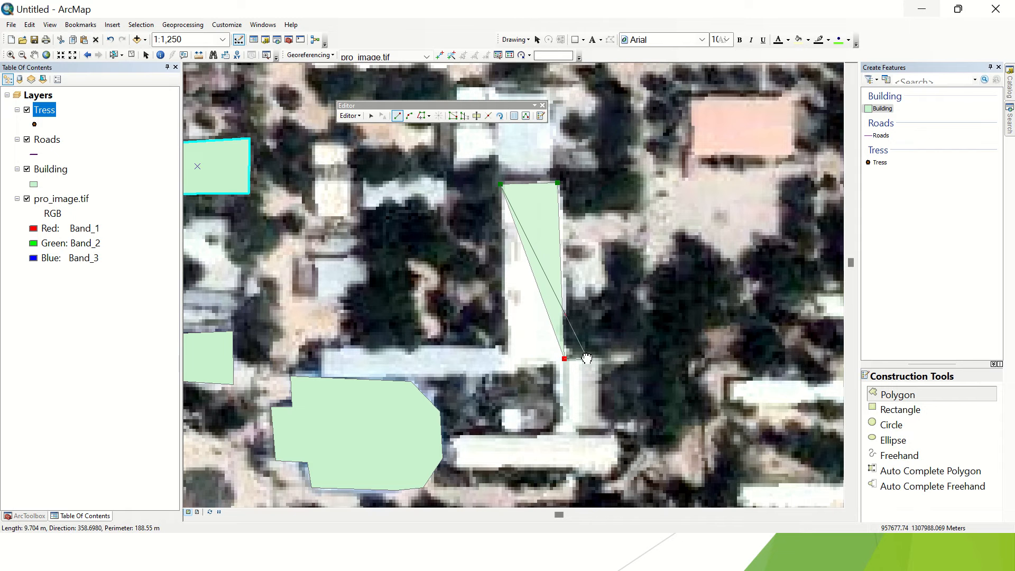
drag(587, 359, 555, 269)
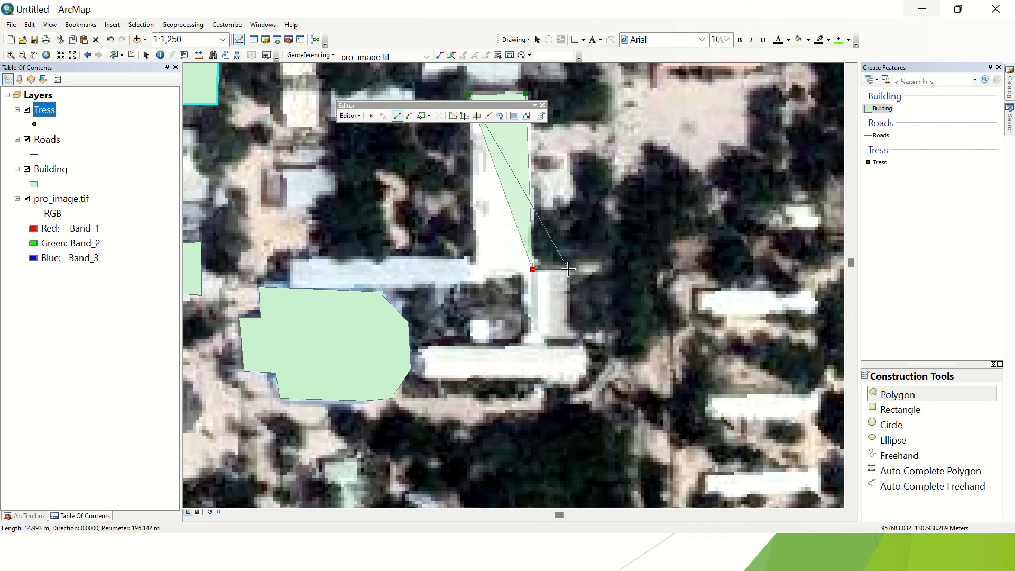
click(568, 270)
click(573, 344)
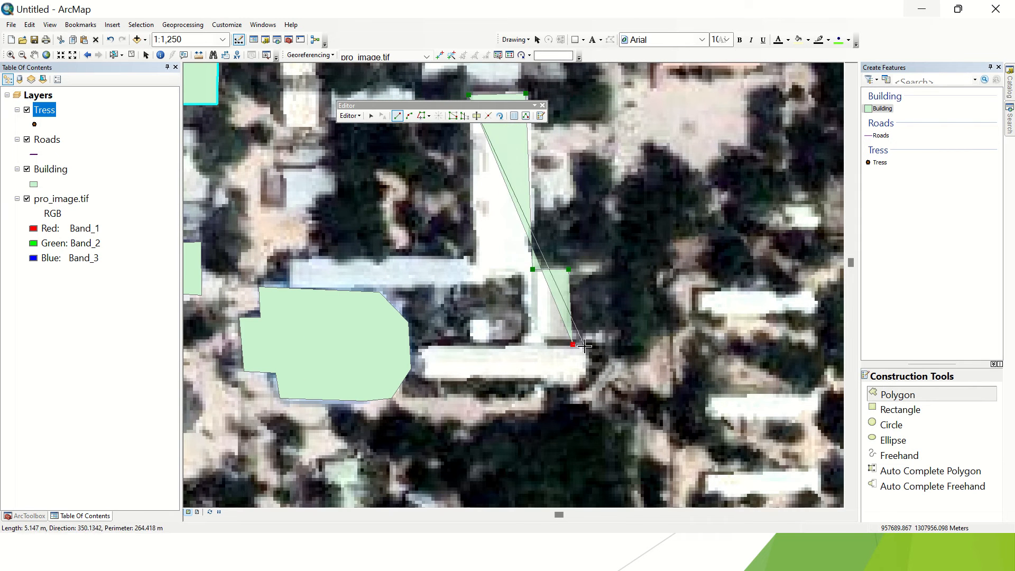
click(586, 347)
click(583, 384)
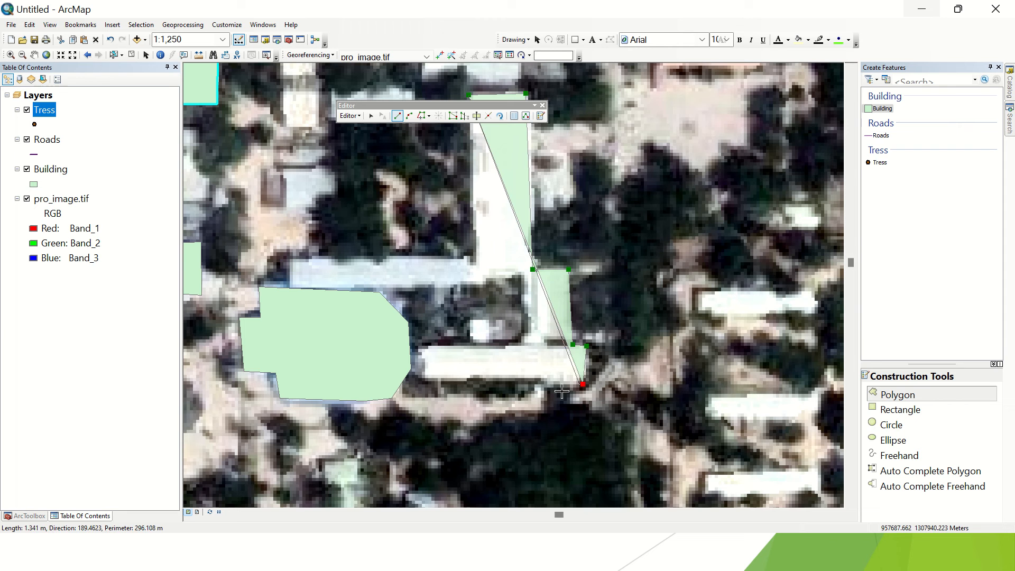
Step: Complete the complex's Building polygon around the south wing, the inner courtyard edge and the long light-blue west wing
click(421, 381)
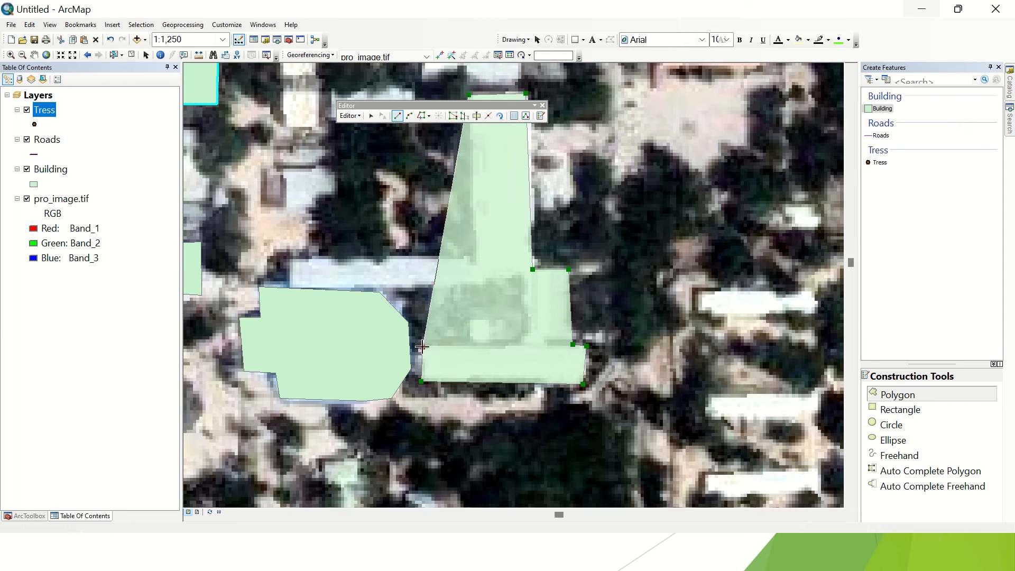
click(421, 347)
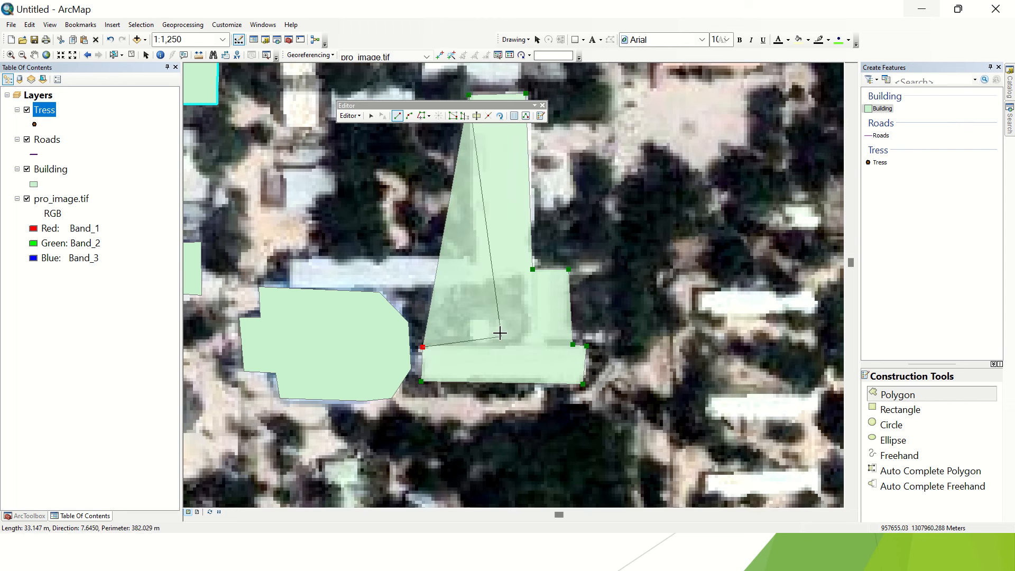
click(525, 347)
click(523, 278)
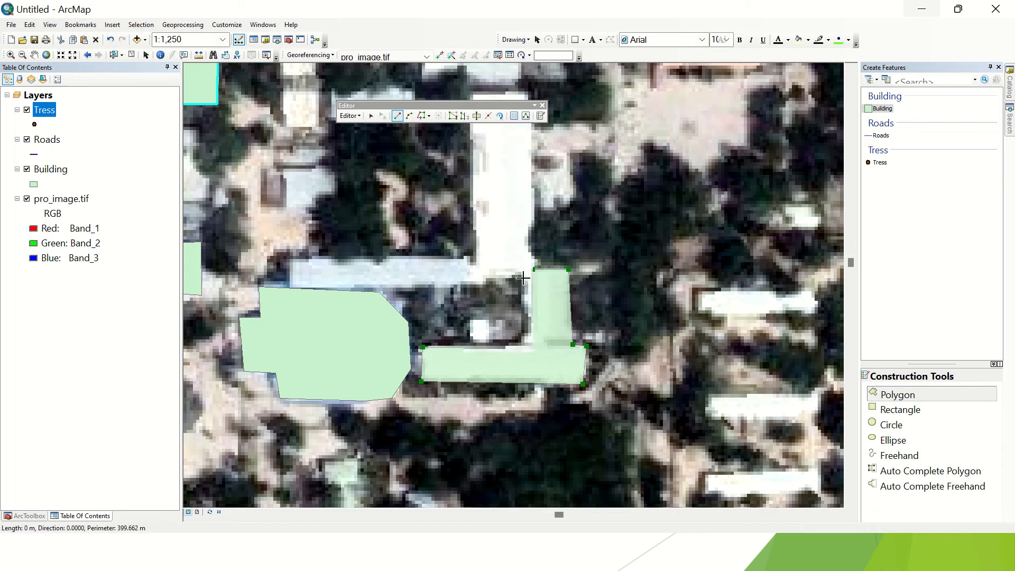
click(290, 289)
click(290, 258)
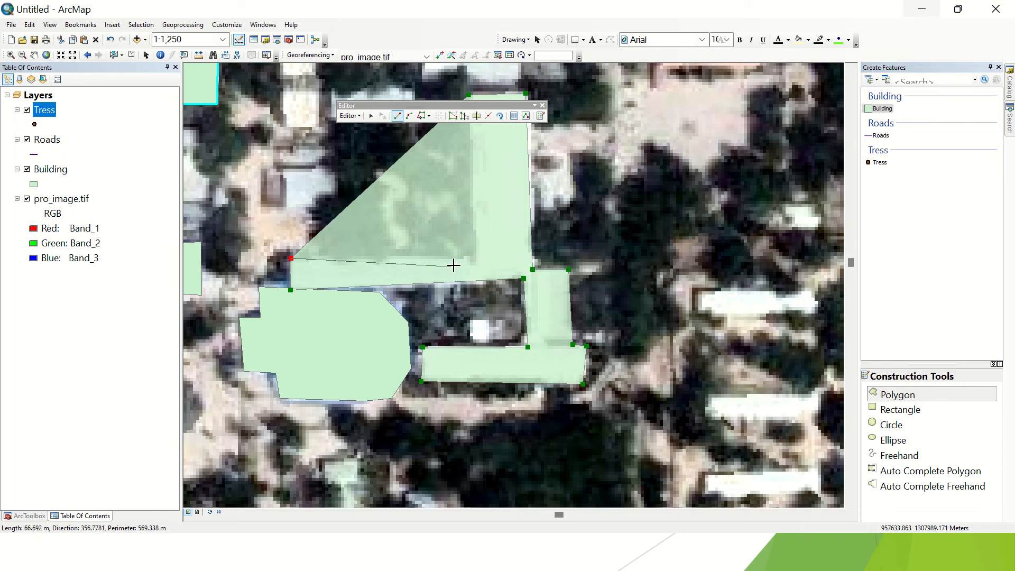
double_click(471, 252)
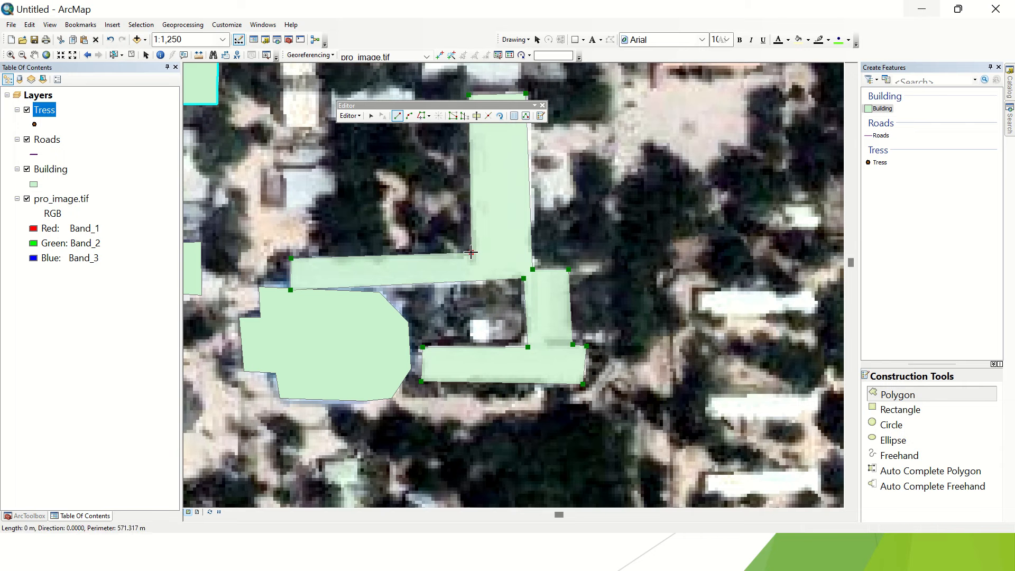
Step: Digitize the adjoining white and pale-blue roofs just north of the complex as one four-corner Building polygon about 40 m wide
scroll(499, 265, up, 3)
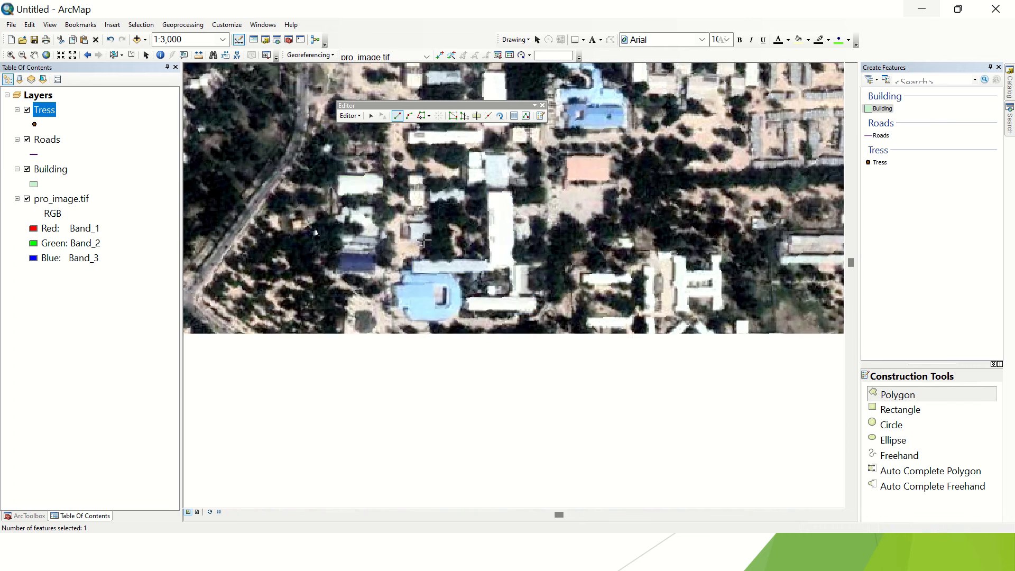
scroll(451, 229, down, 3)
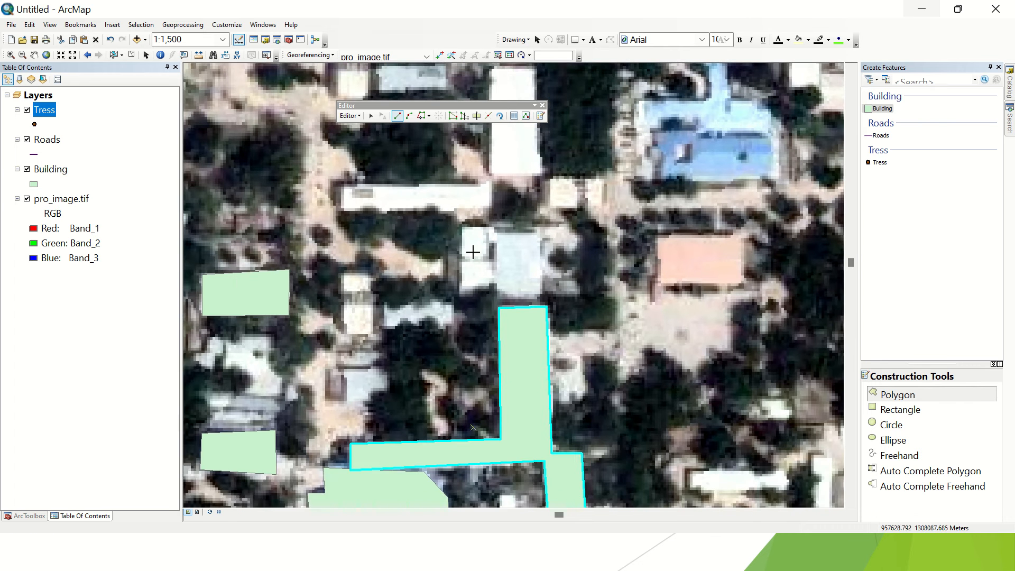
drag(466, 253, 460, 283)
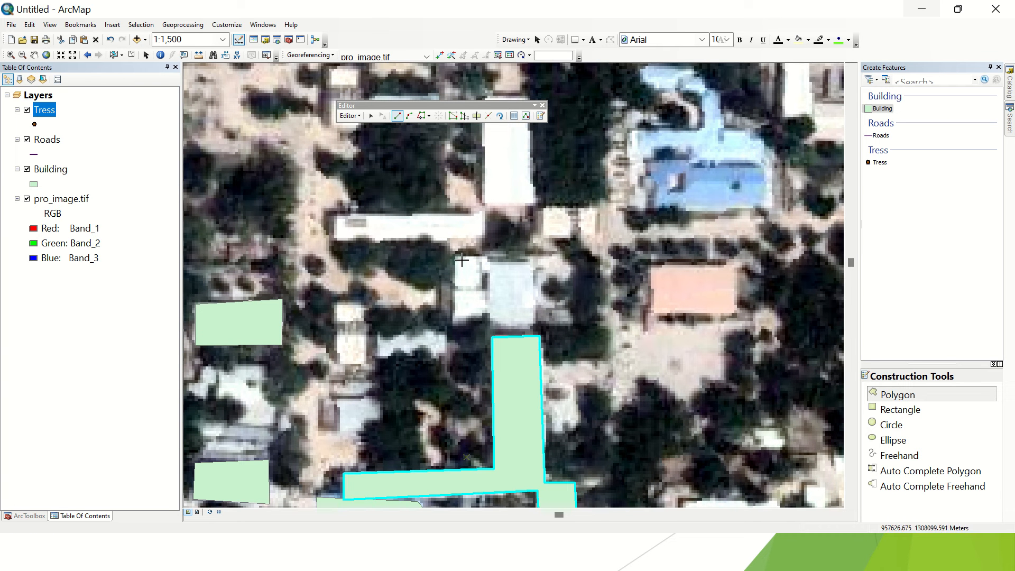
click(455, 257)
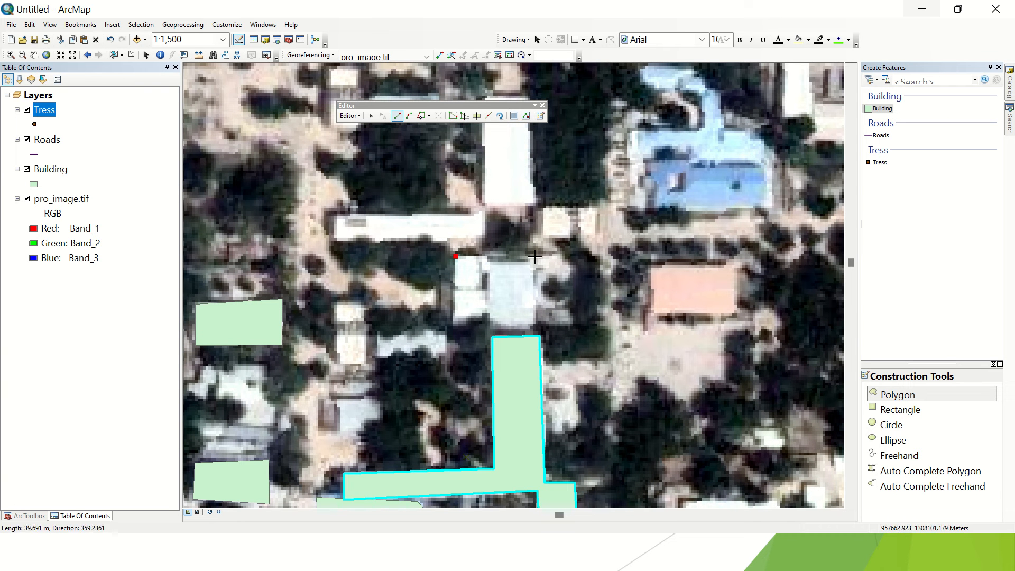
click(536, 257)
click(537, 326)
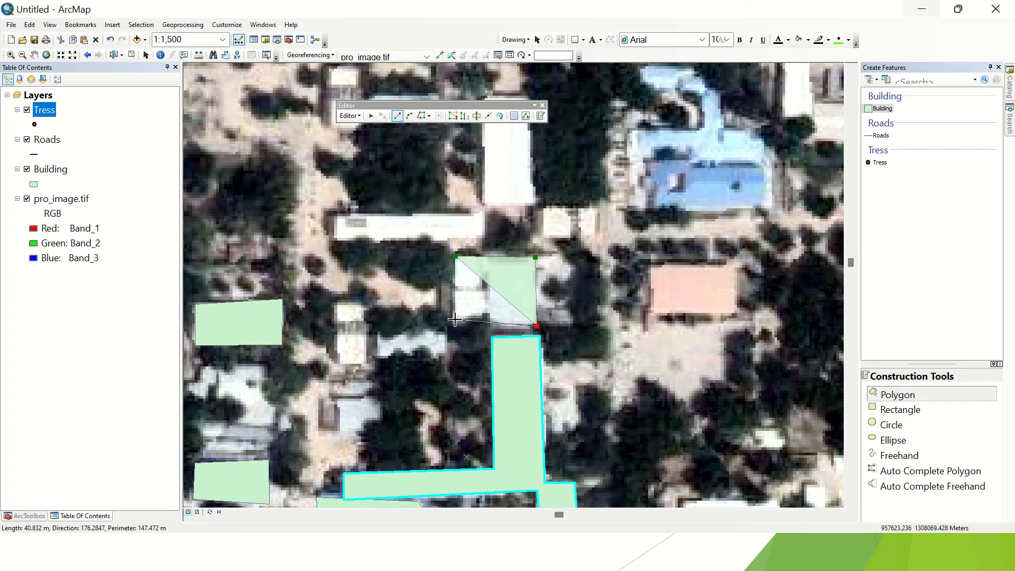
double_click(455, 320)
Step: Digitize the long, narrow white roof northwest of the paired-roof footprint as a four-corner Building polygon
click(331, 215)
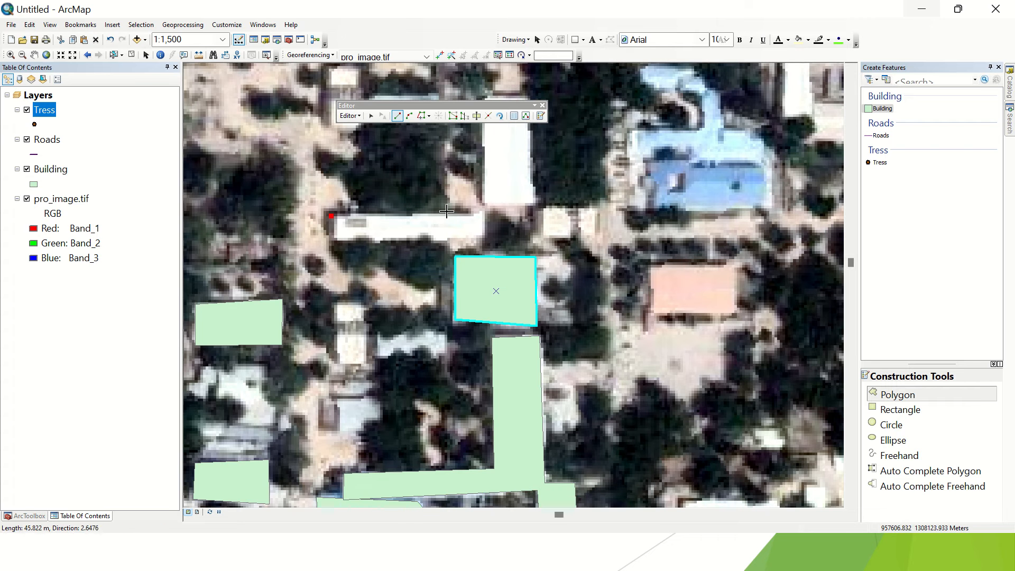
click(482, 210)
click(482, 244)
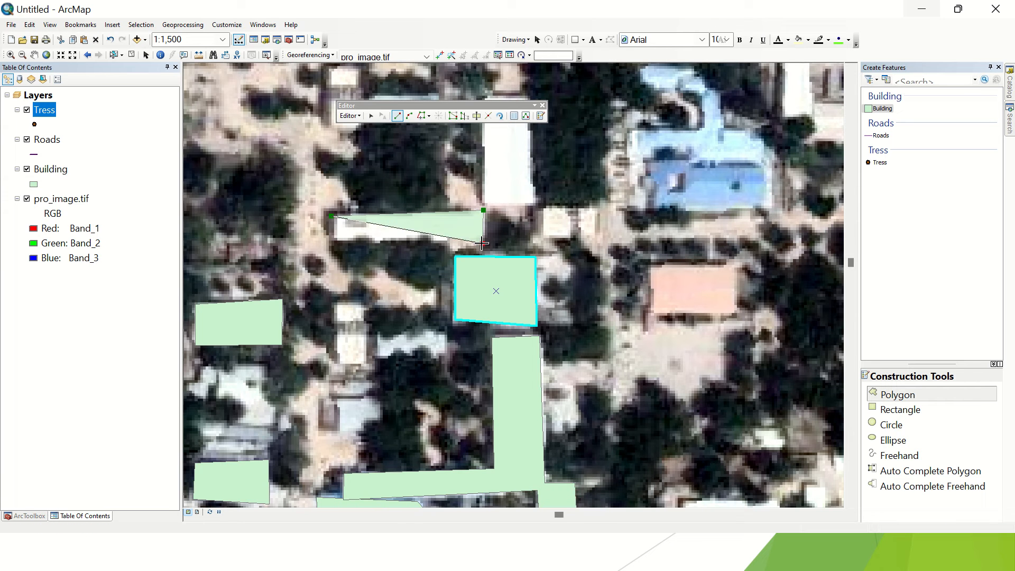
double_click(332, 247)
Step: Digitize the tall white roof west of the blue building as a four-corner Building polygon about 22 m wide and 55 m long
scroll(346, 266, down, 2)
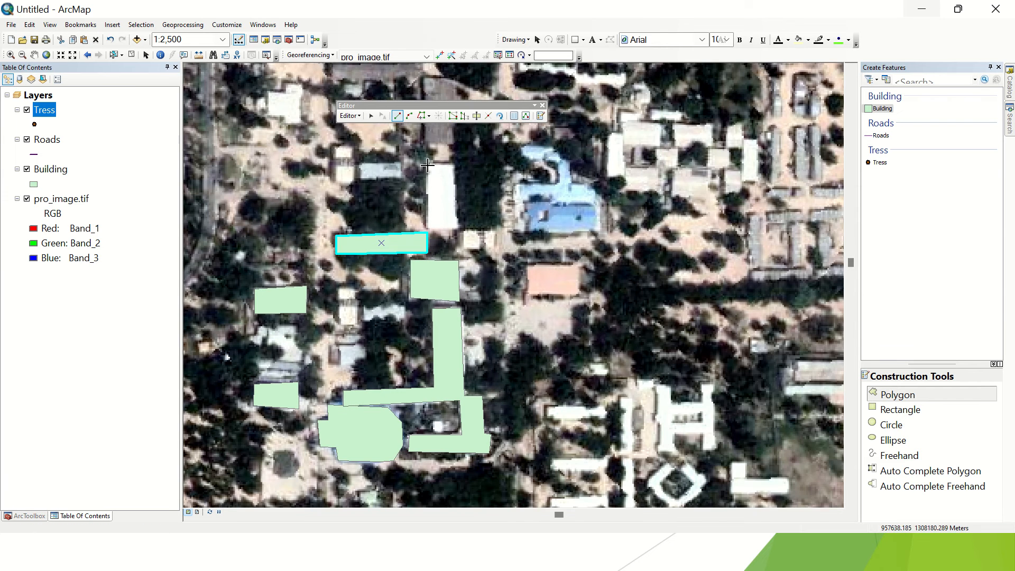
click(428, 166)
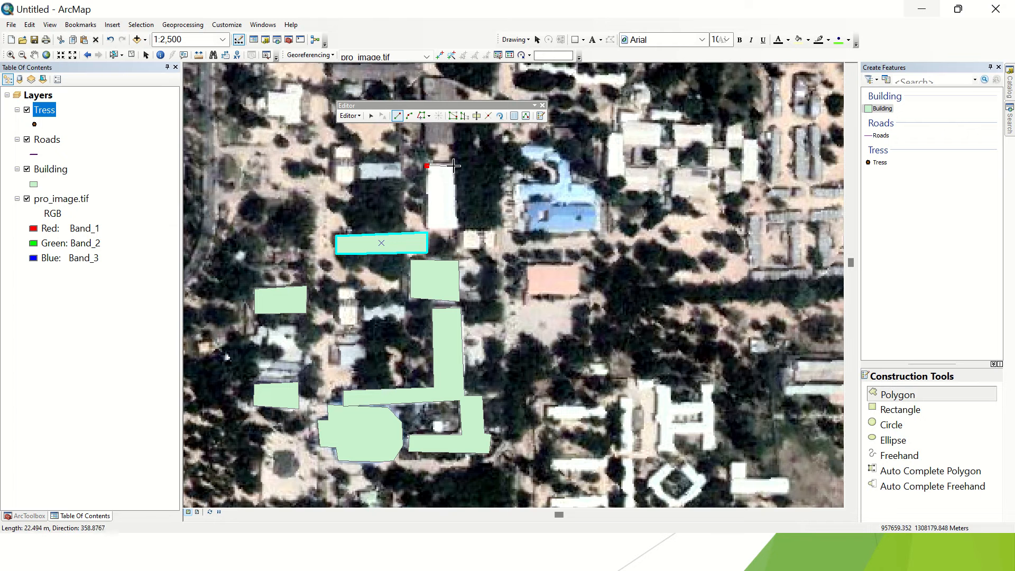
click(454, 166)
click(459, 231)
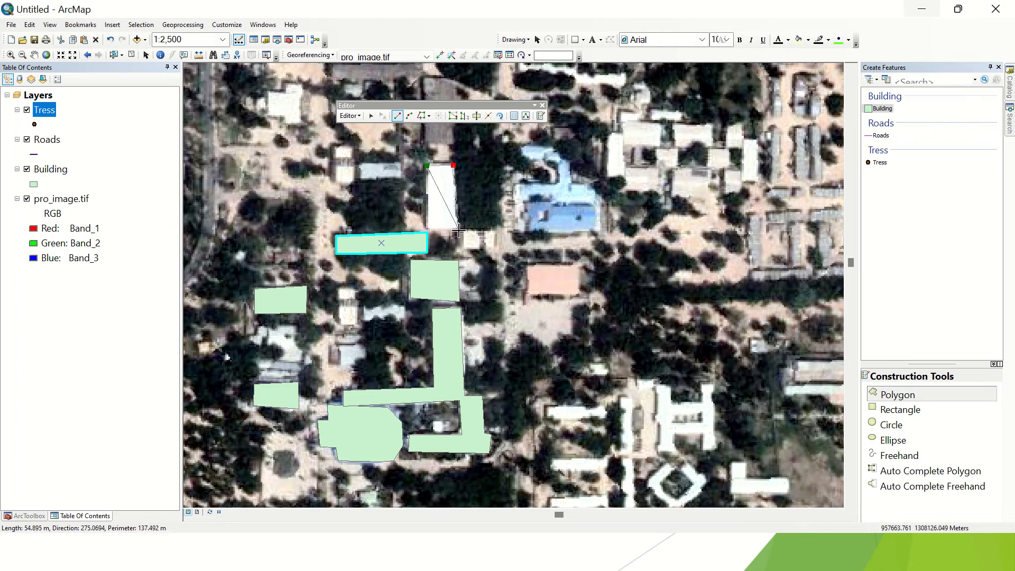
double_click(428, 229)
Step: Digitize the grey-brown upright roof directly north of the tall white roof's footprint as a four-corner Building polygon
scroll(458, 261, up, 1)
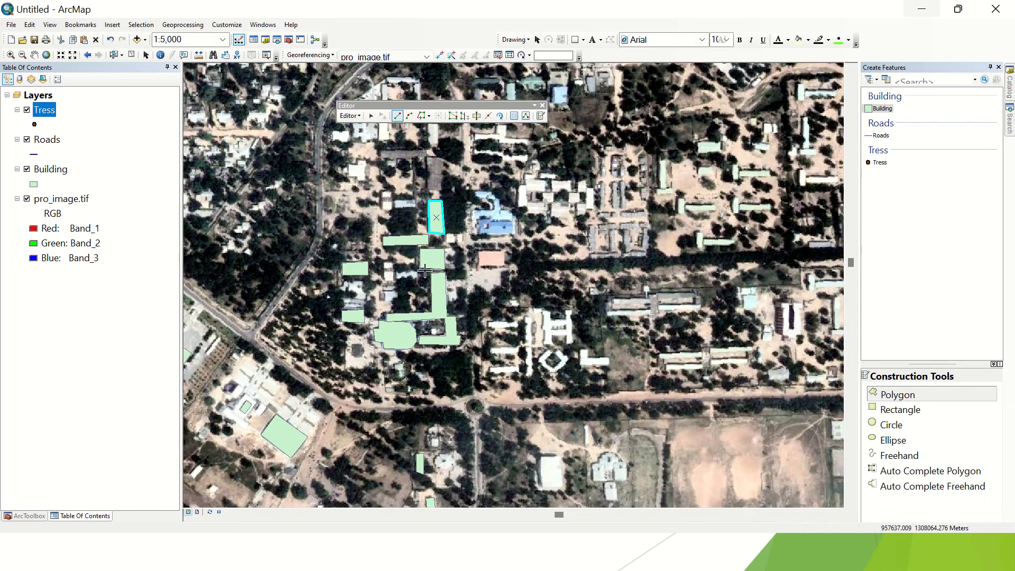
drag(387, 256, 495, 330)
scroll(530, 243, down, 1)
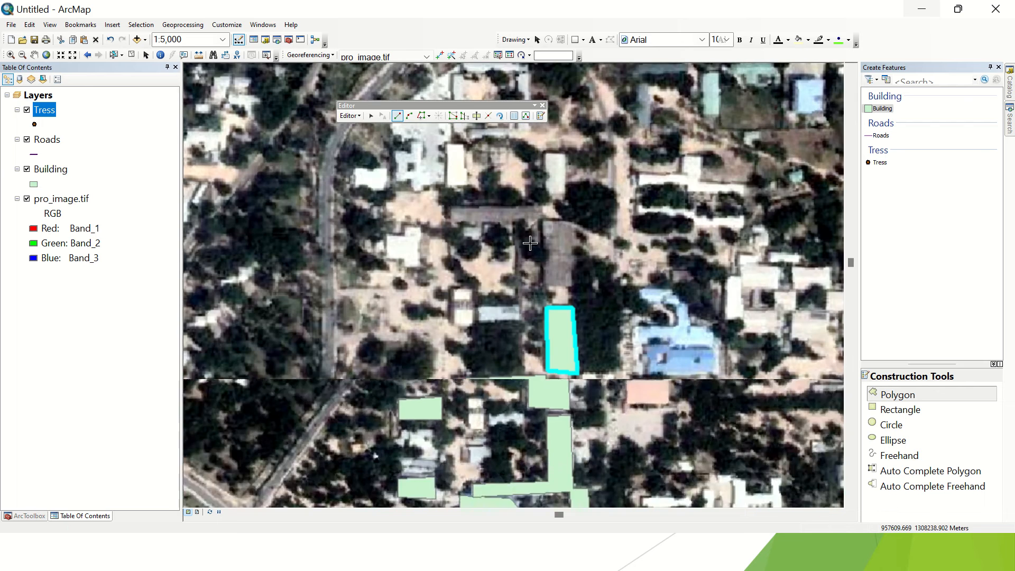
click(541, 221)
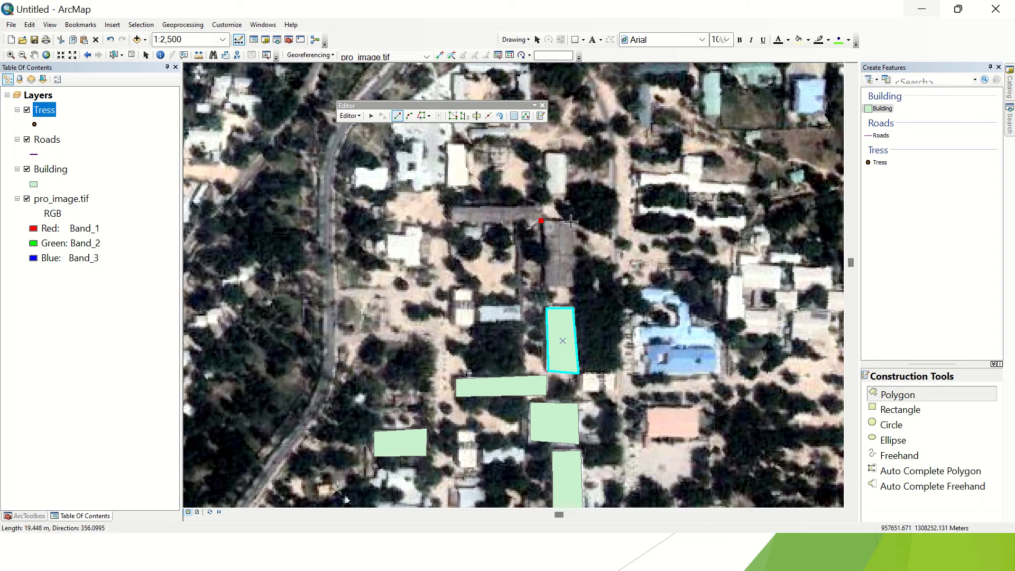
click(575, 222)
click(575, 286)
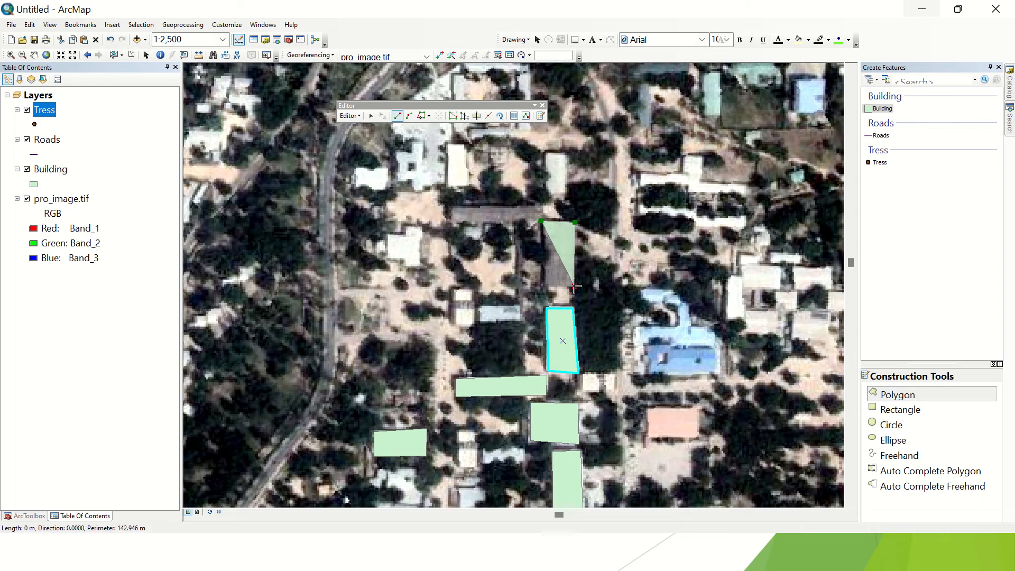
double_click(545, 286)
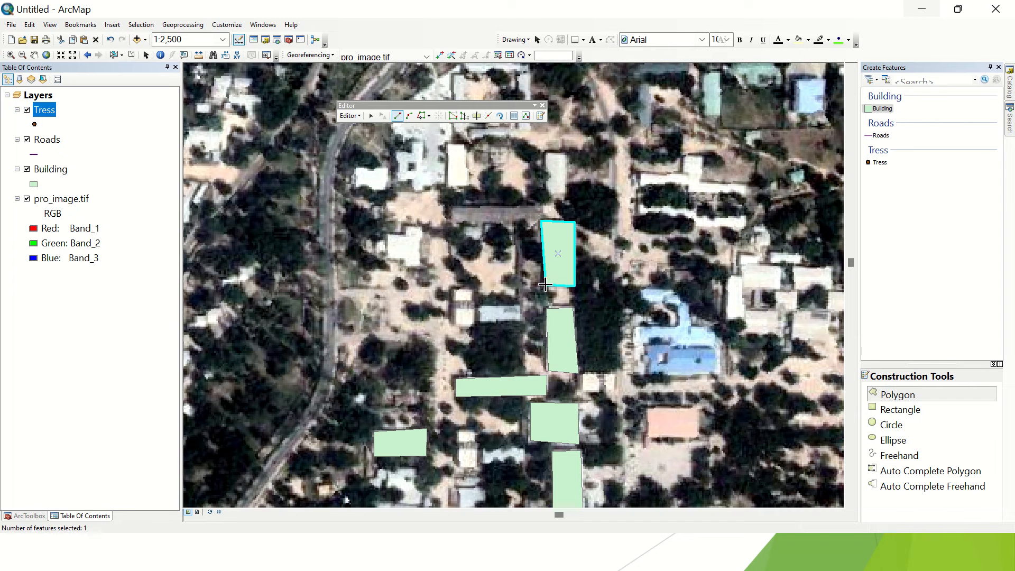
Step: Digitize the long, narrow grey roof northwest of the selected footprint as a four-corner Building polygon about 78 m long
click(450, 207)
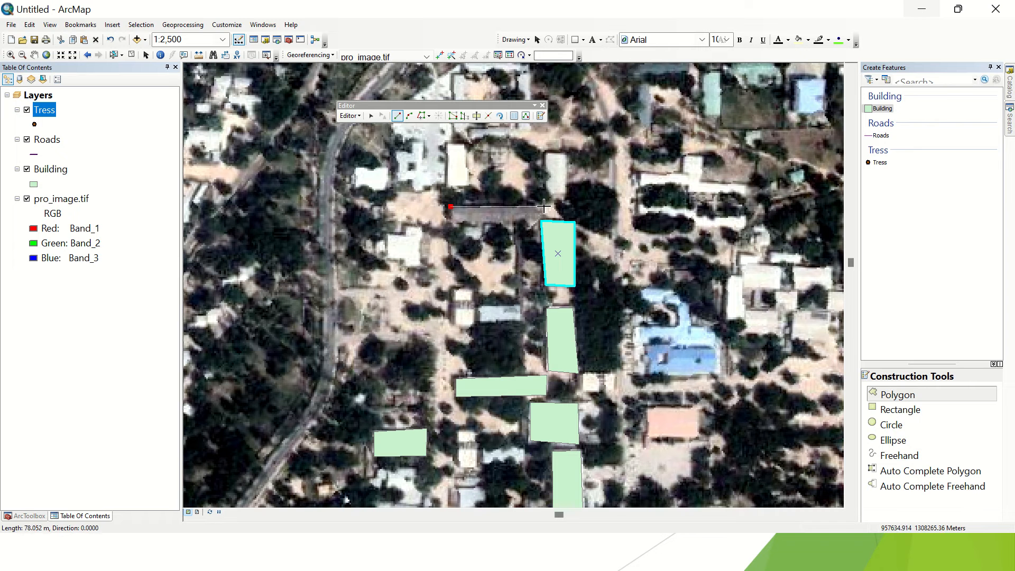
click(544, 206)
click(545, 220)
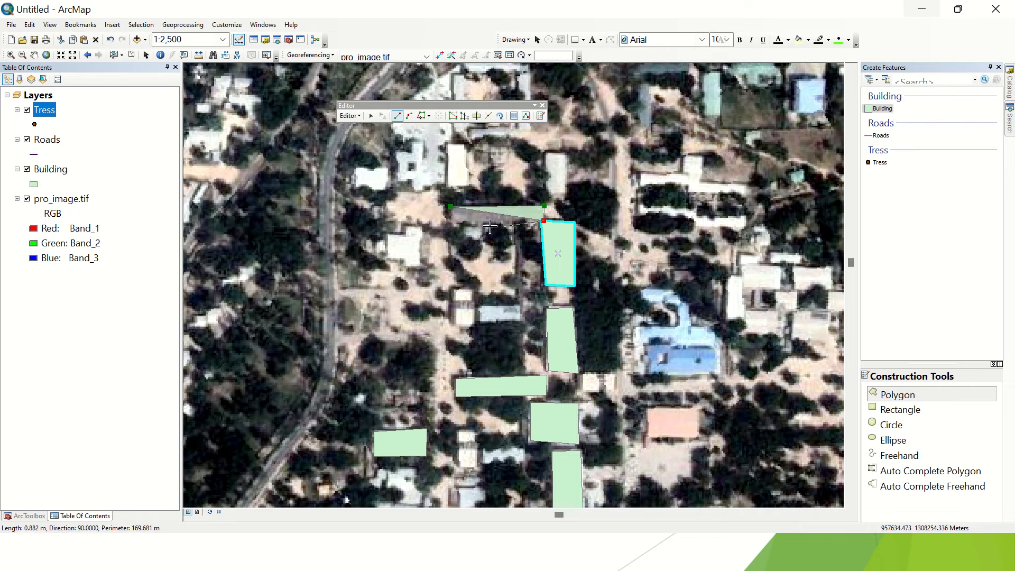
double_click(450, 223)
scroll(452, 226, up, 2)
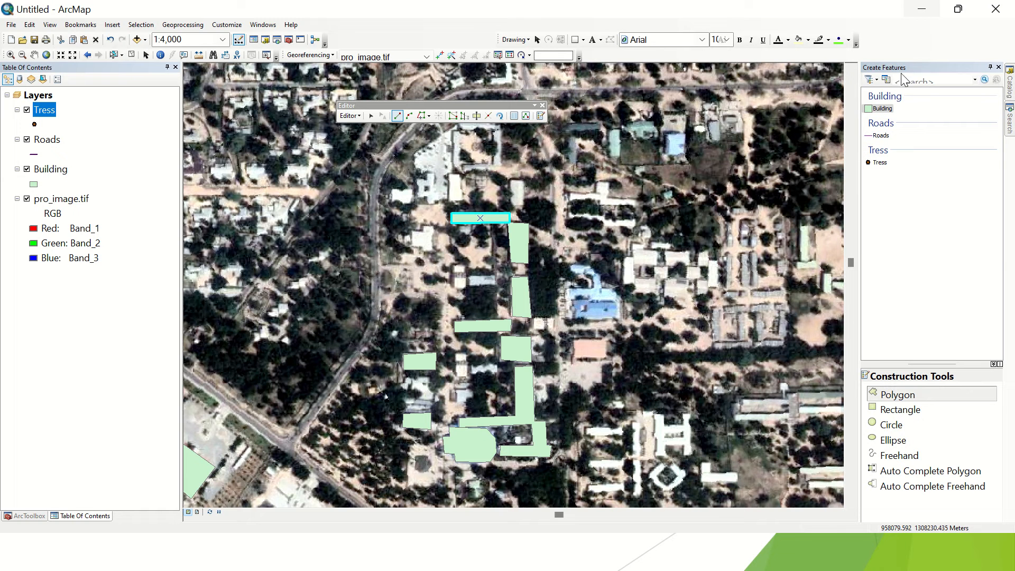
Step: Make Roads the active feature template and save the edits made so far
click(881, 136)
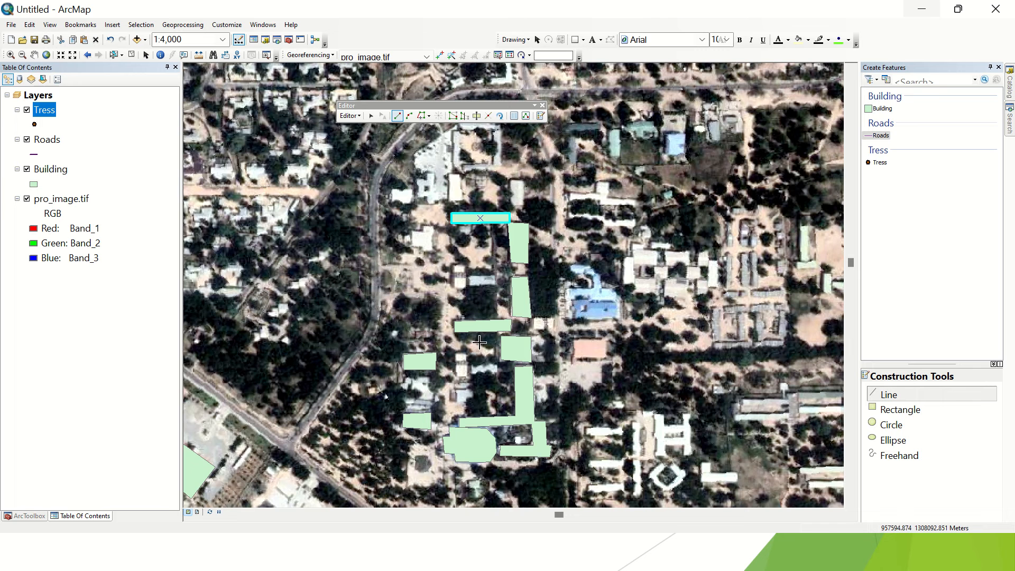
scroll(507, 321, down, 2)
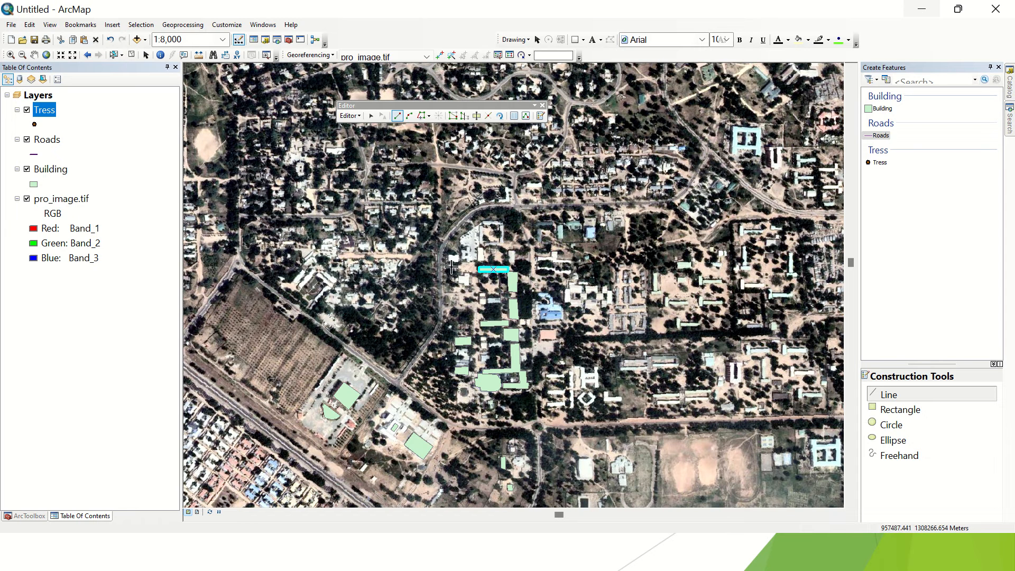
click(350, 116)
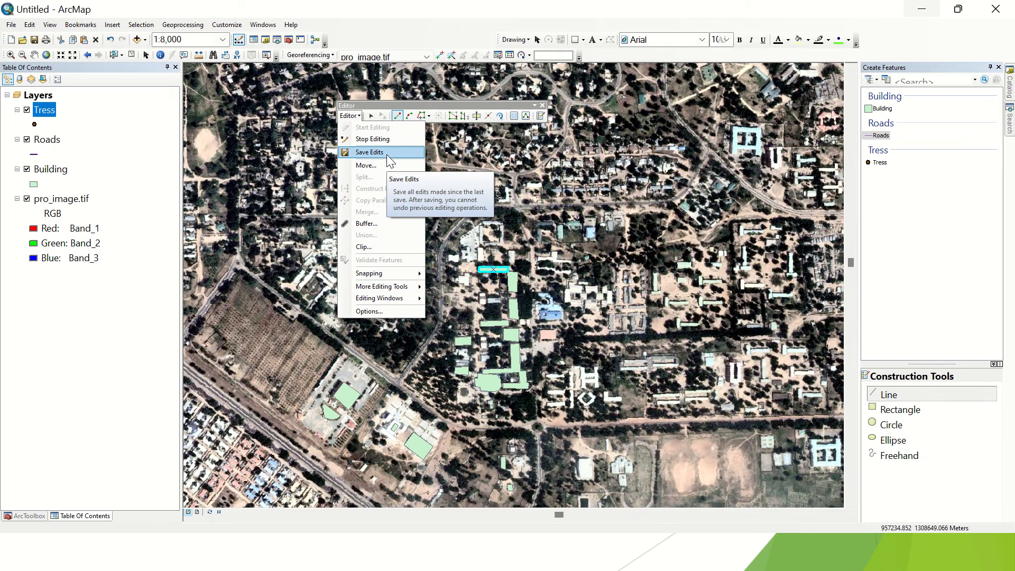
click(386, 152)
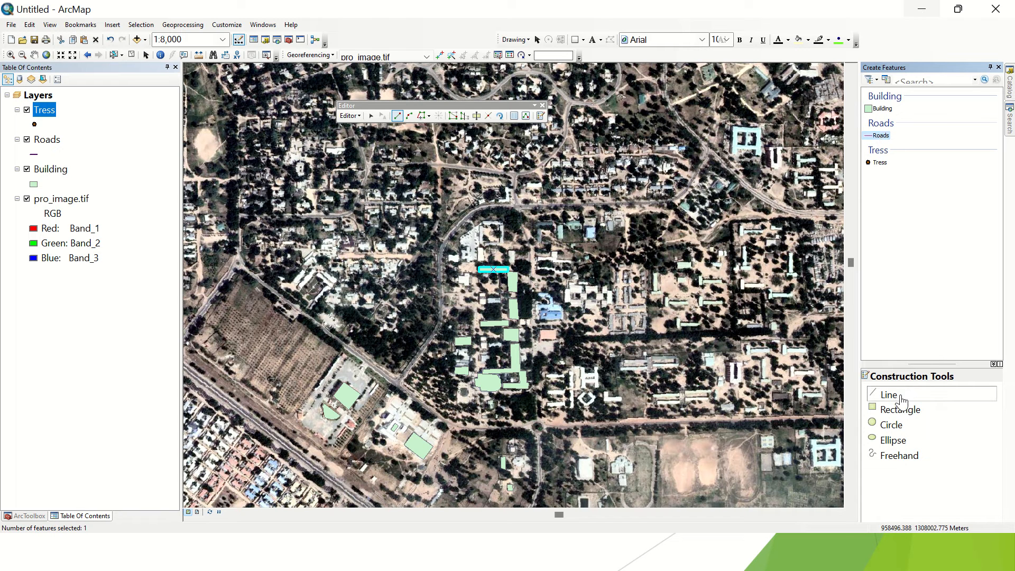
Step: Digitize the road along the orchard's northwest side as a Roads line about 313 m long, from the highway to the northern junction
drag(403, 395, 406, 392)
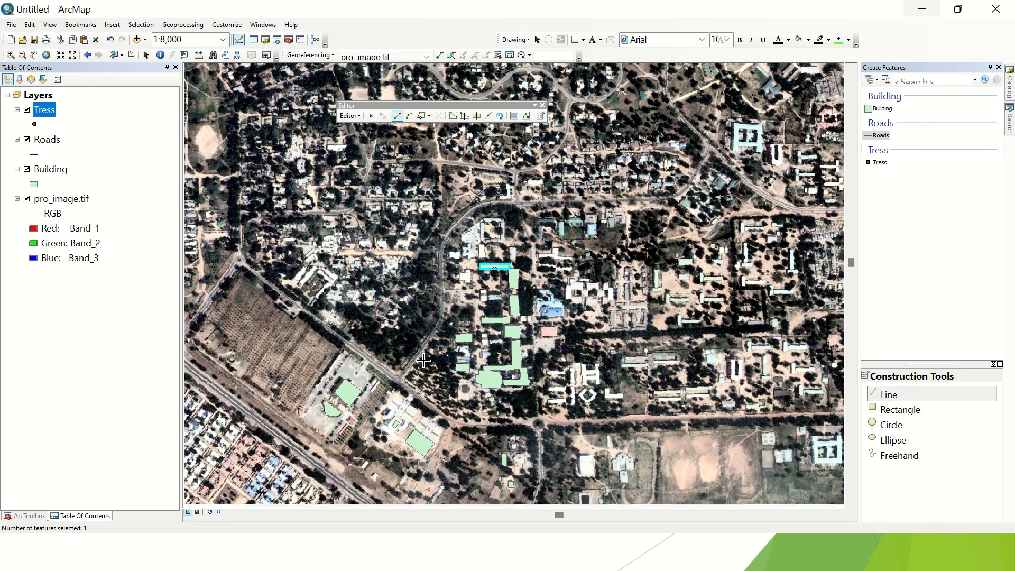
drag(466, 325, 517, 222)
drag(321, 270, 468, 319)
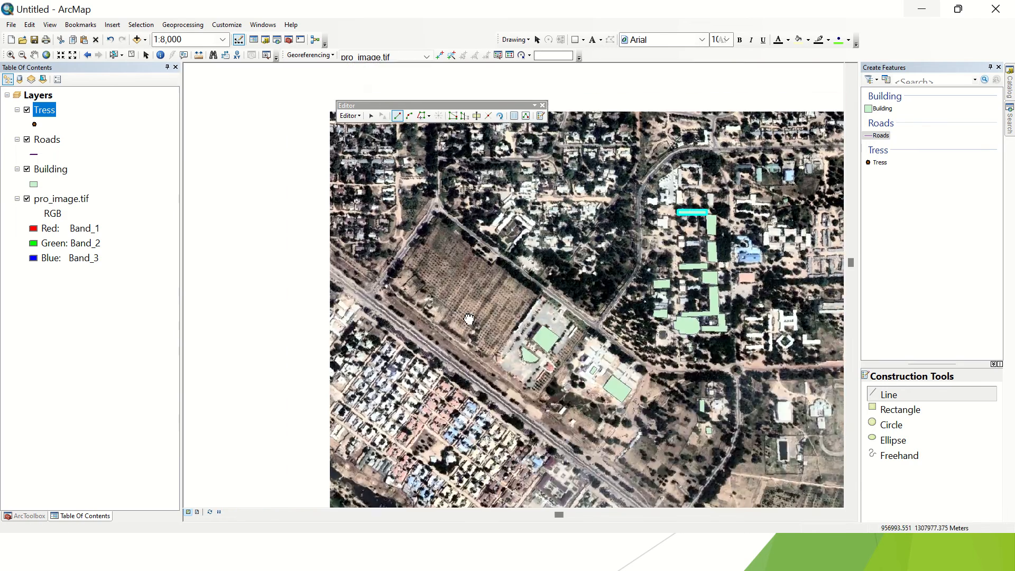
scroll(422, 261, up, 3)
scroll(409, 264, down, 3)
scroll(392, 264, down, 4)
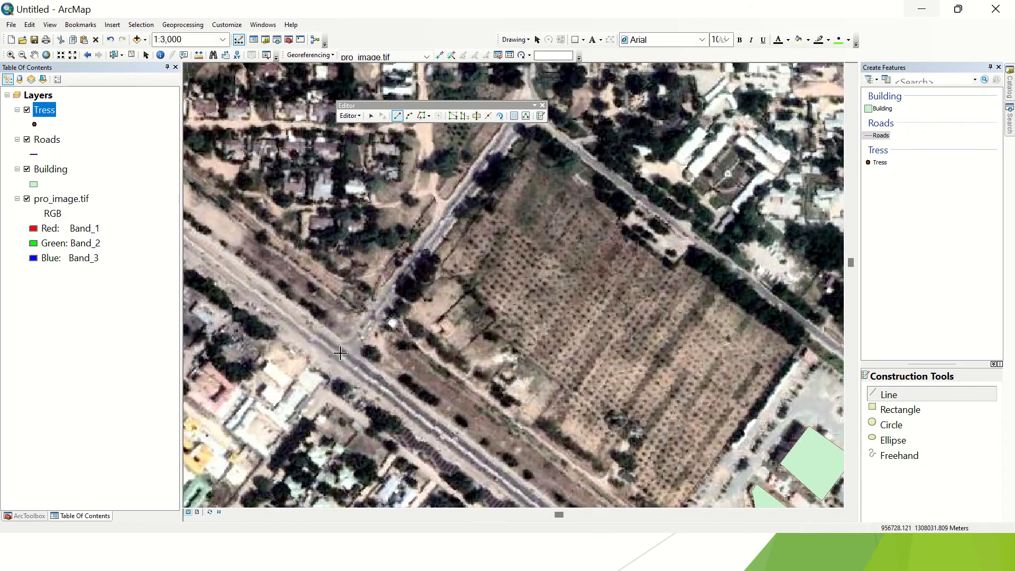
scroll(341, 354, down, 1)
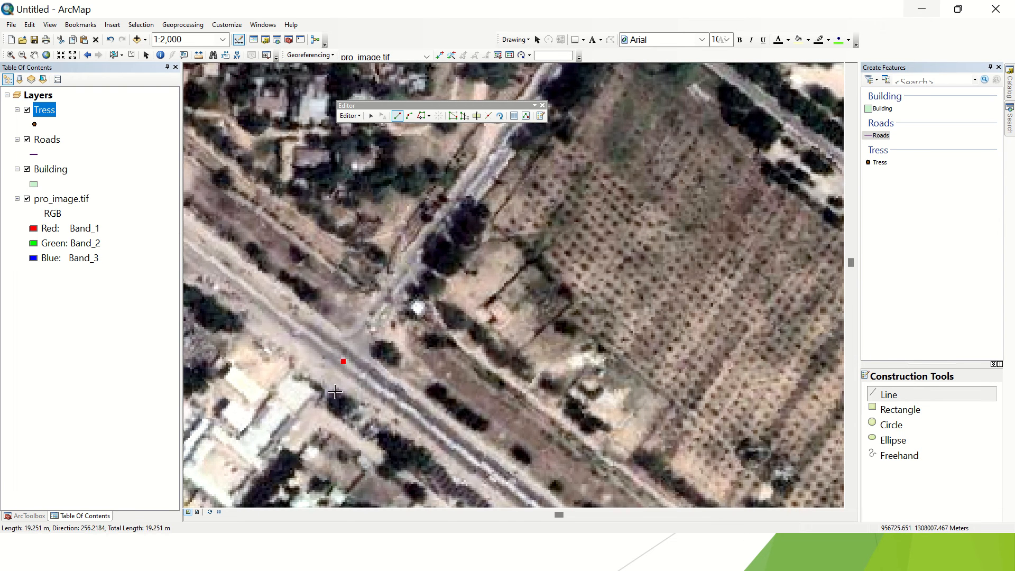
scroll(341, 359, up, 1)
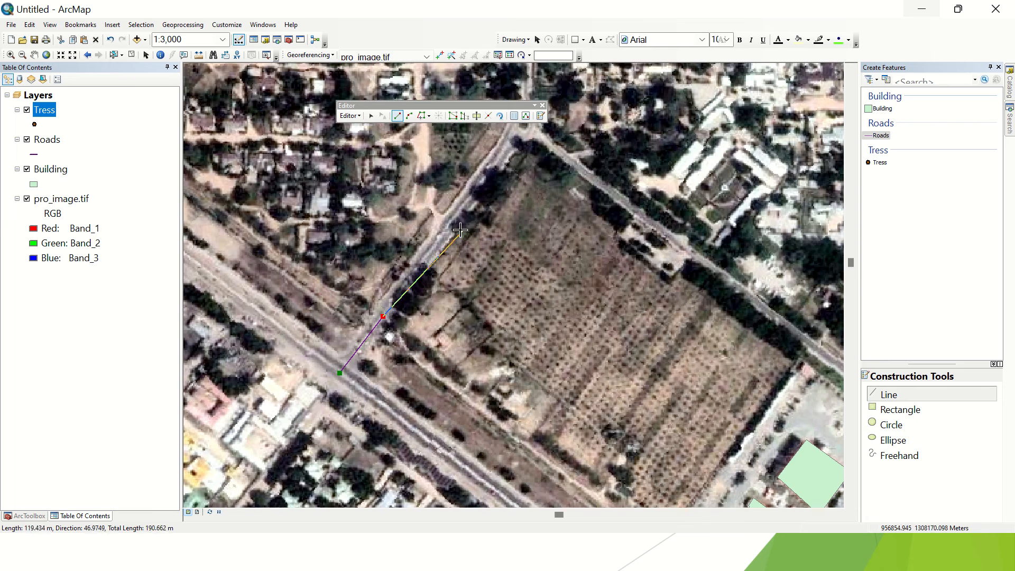
scroll(396, 318, up, 1)
scroll(470, 192, down, 2)
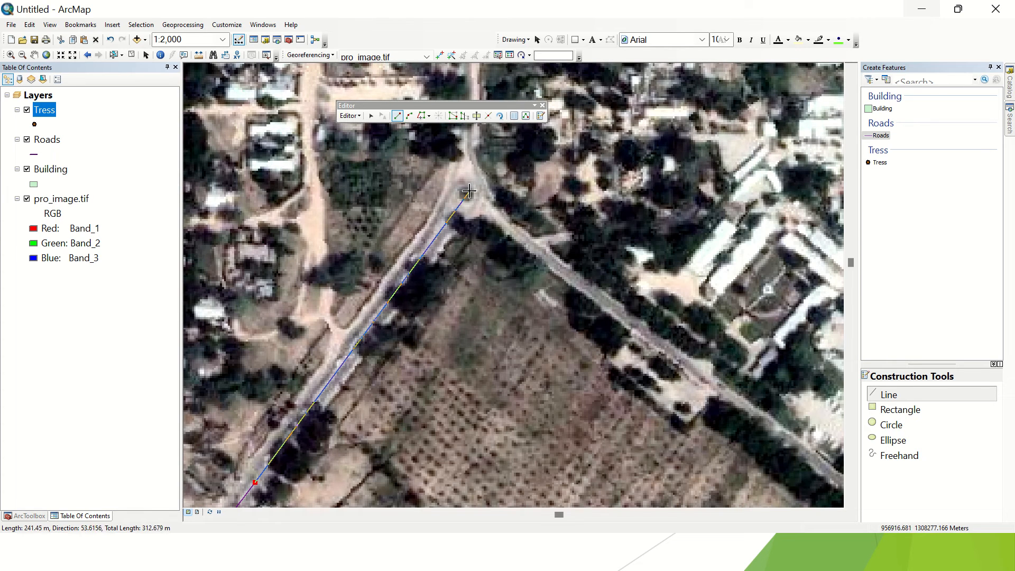
double_click(469, 191)
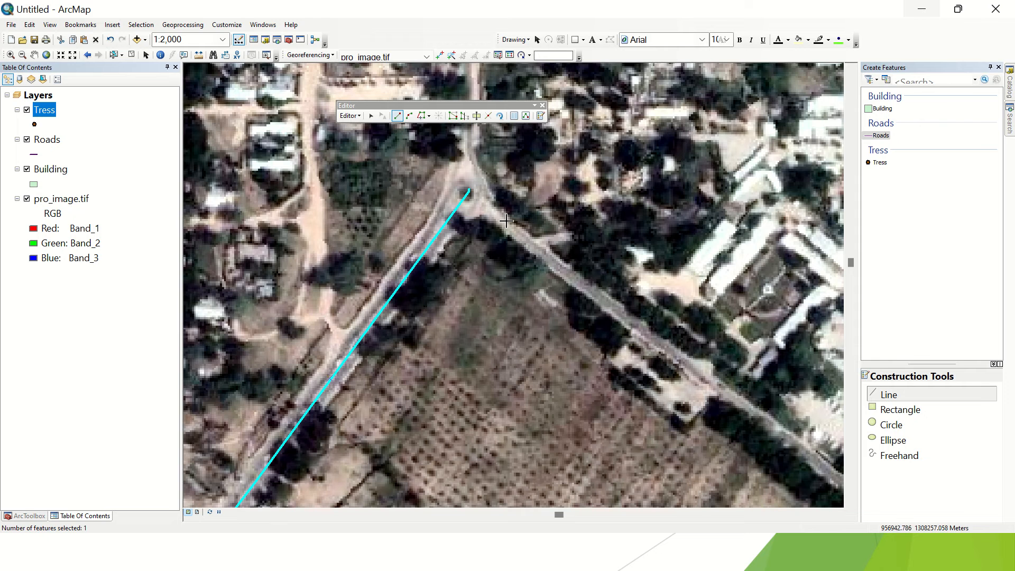
Step: Show the Snapping toolbar and enable Use Snapping
drag(507, 221, 365, 147)
drag(357, 231, 335, 316)
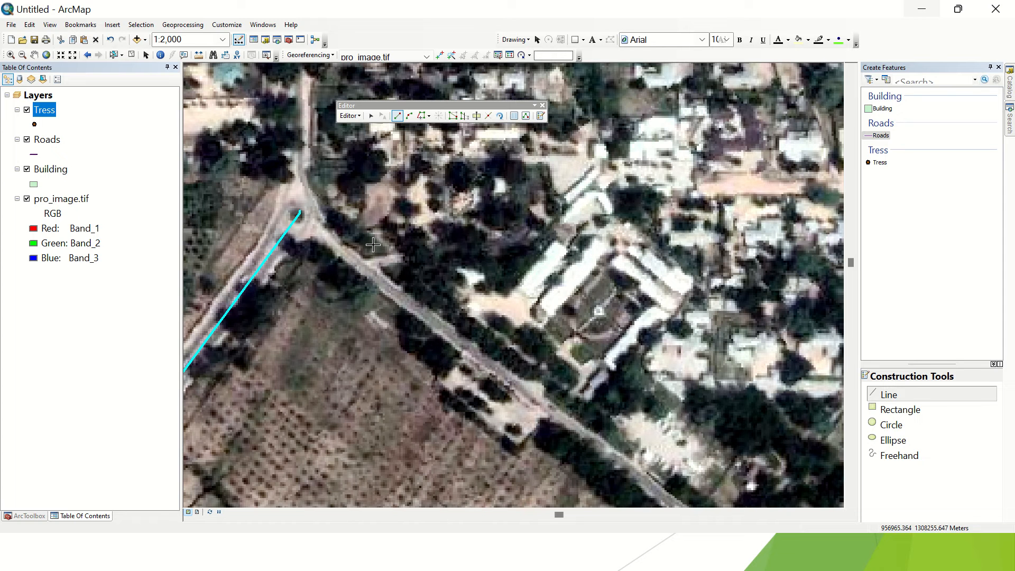
click(224, 26)
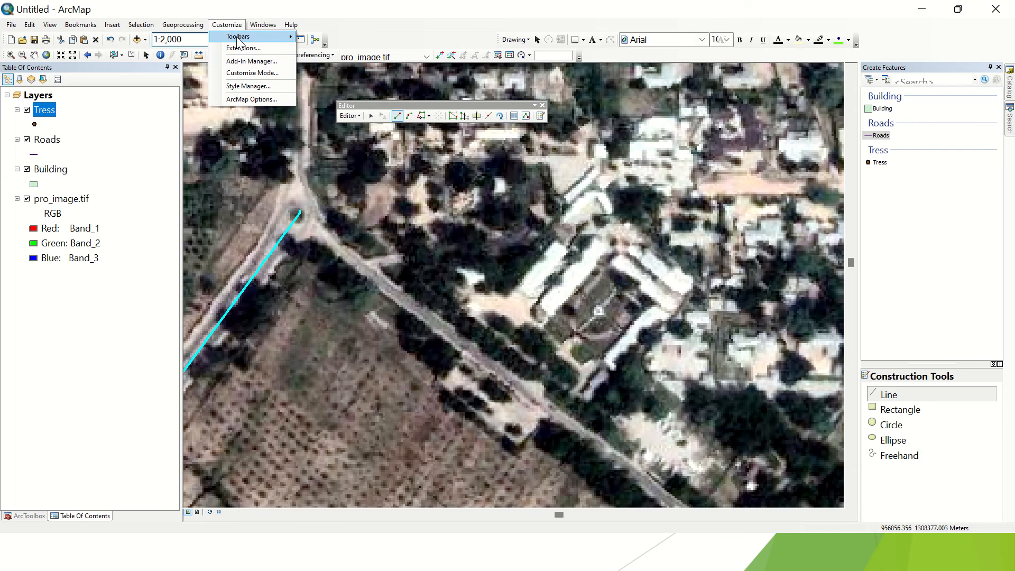
mouse_move(238, 36)
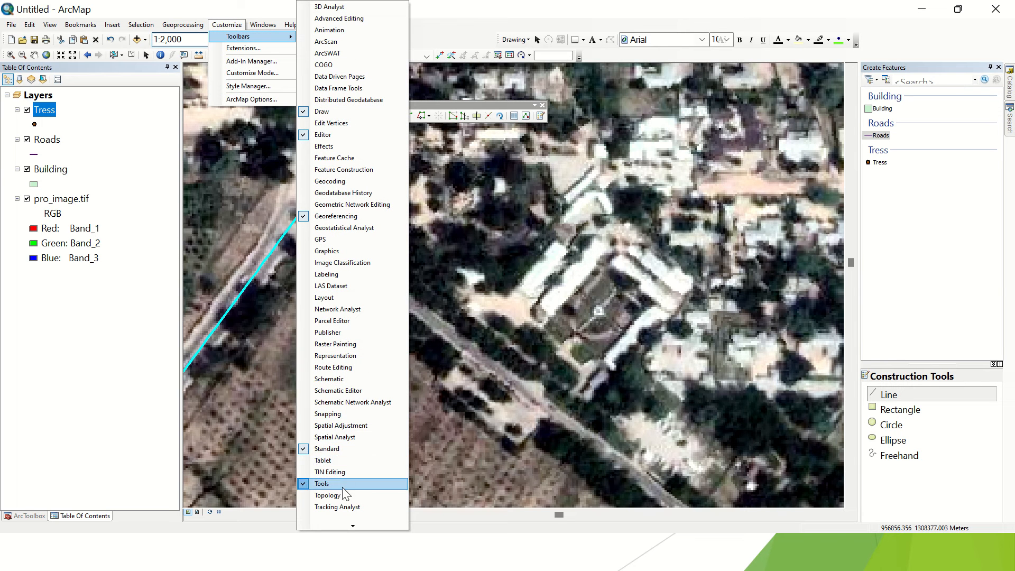
click(328, 414)
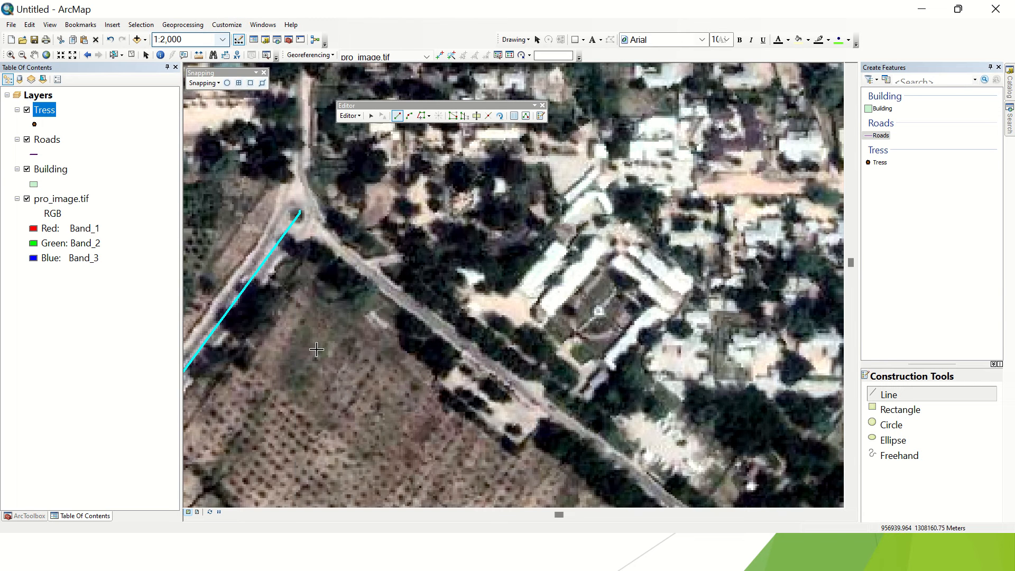
click(216, 84)
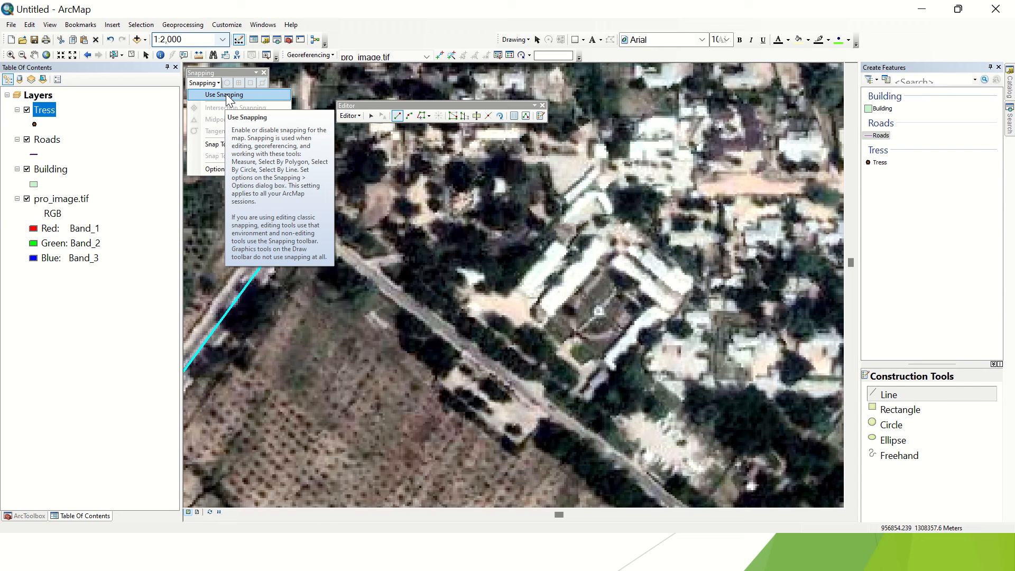
click(227, 95)
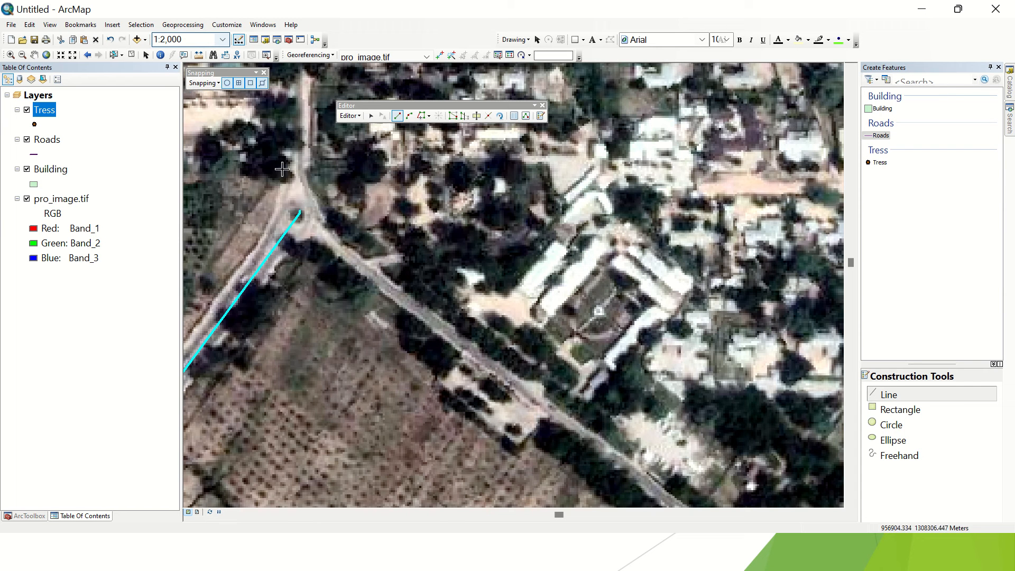
Step: Begin a Roads line snapped to the first road's northern endpoint and trace about 204 m southeast along the orchard's northeast side
click(301, 217)
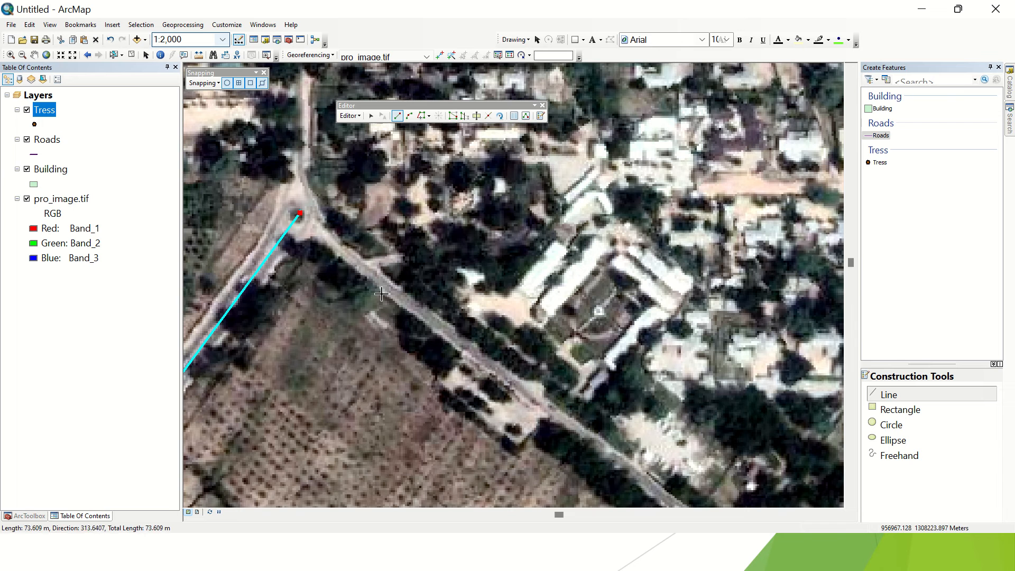
click(407, 302)
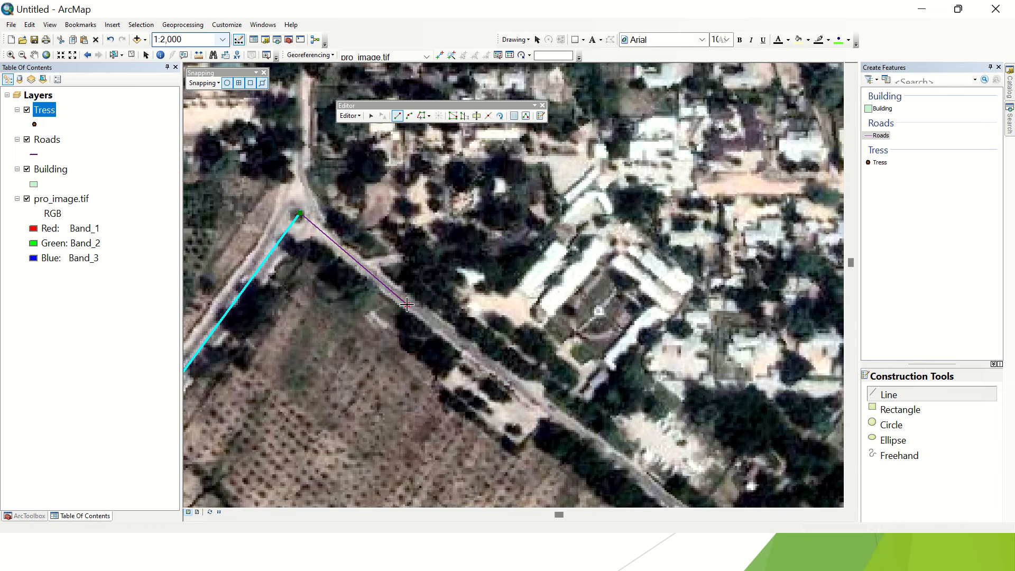
key(Down)
key(Right)
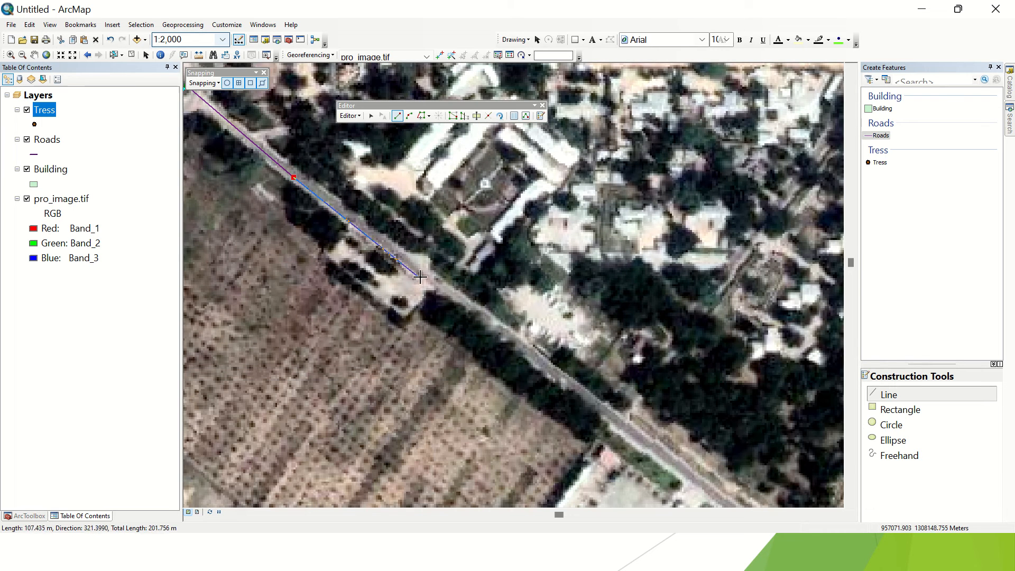
click(426, 276)
key(Down)
key(Right)
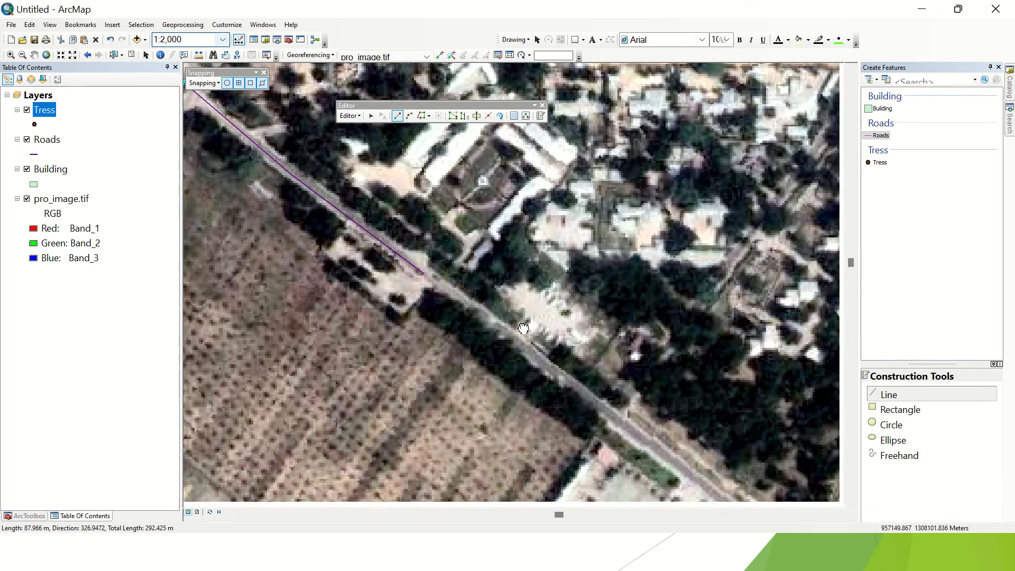
Step: Extend the Roads line southeast past the side-road junction to a total length of about 592 m
click(486, 297)
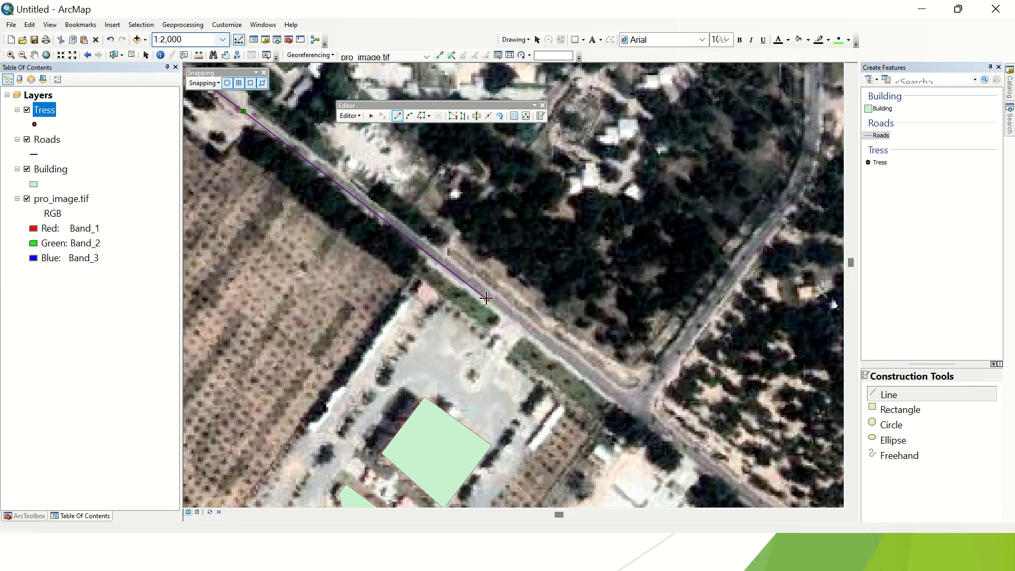
key(Down)
key(Right)
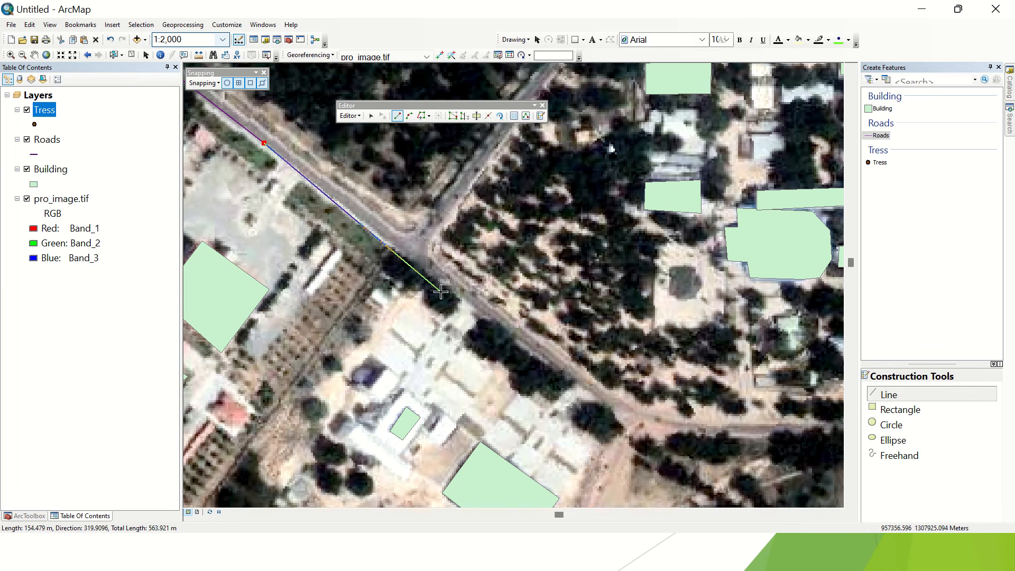
click(482, 308)
click(568, 353)
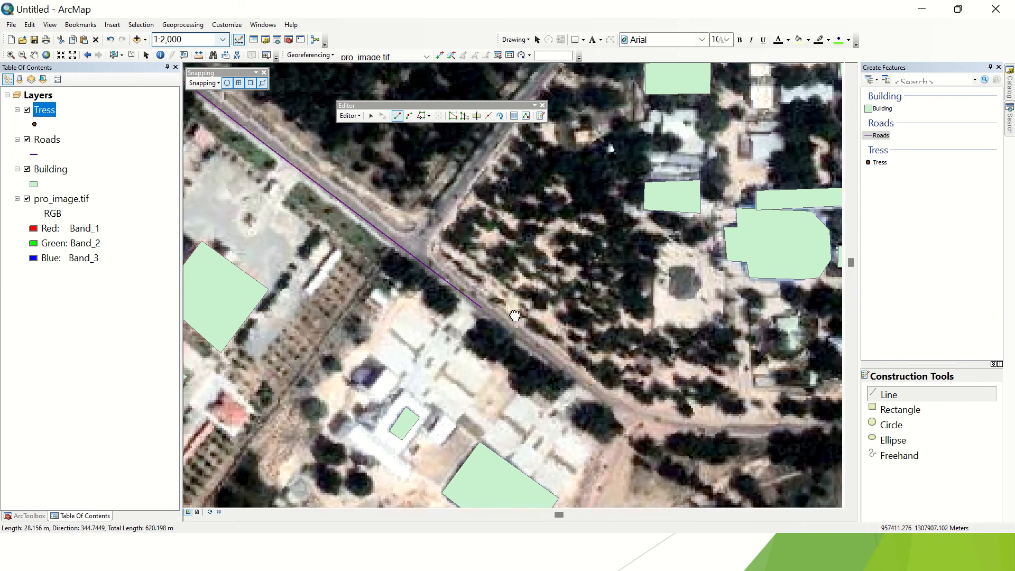
key(Down)
key(Right)
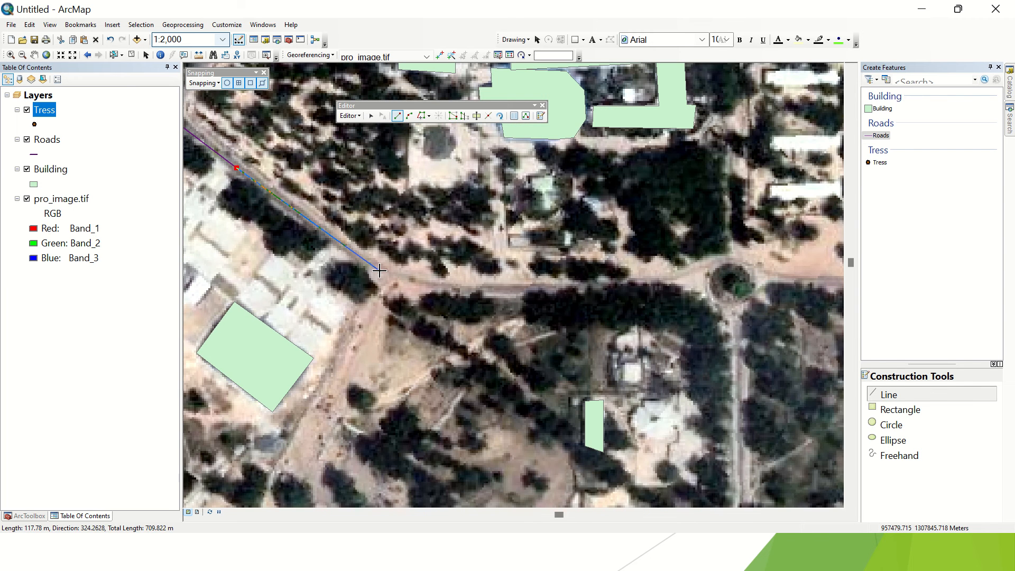
Step: Extend the Roads line around the bend and east to the roundabout's centre, finishing it at about 947 m
scroll(378, 271, down, 2)
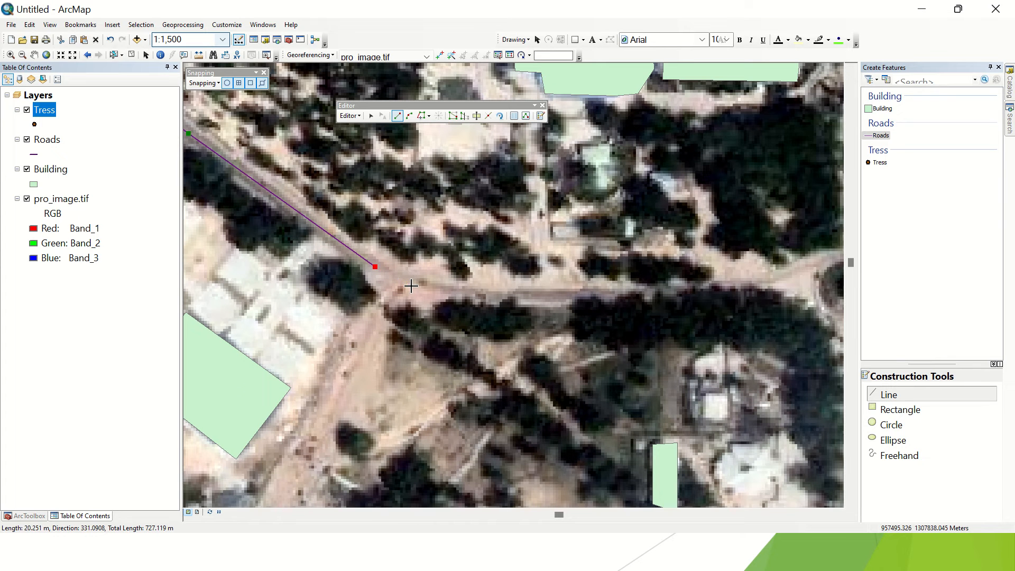
click(402, 283)
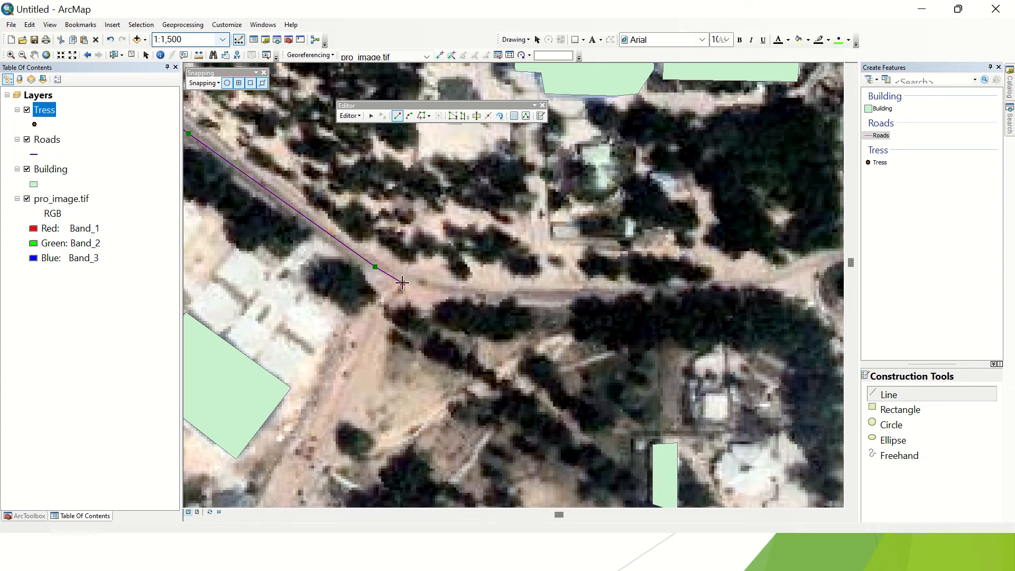
click(424, 291)
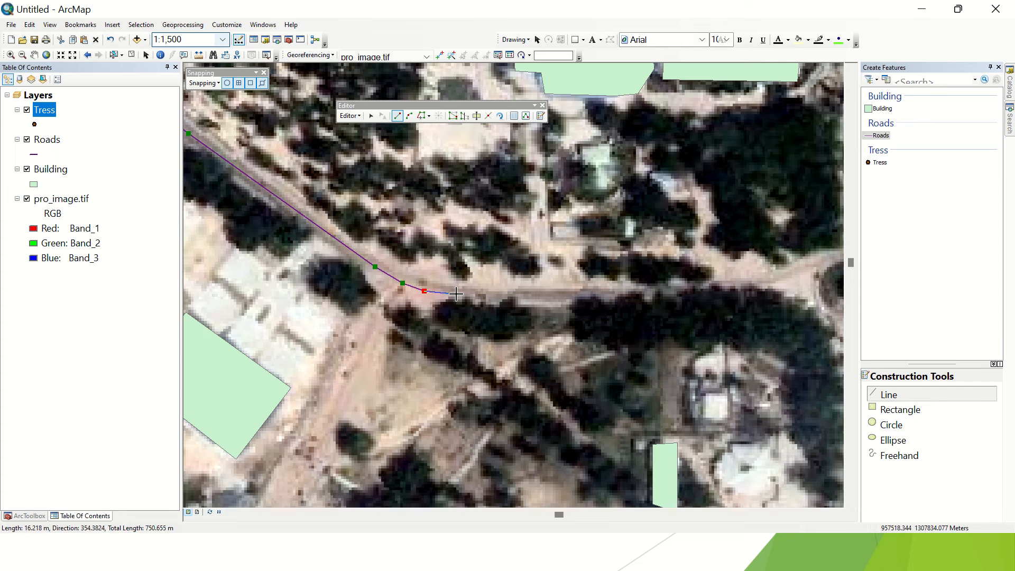
click(456, 294)
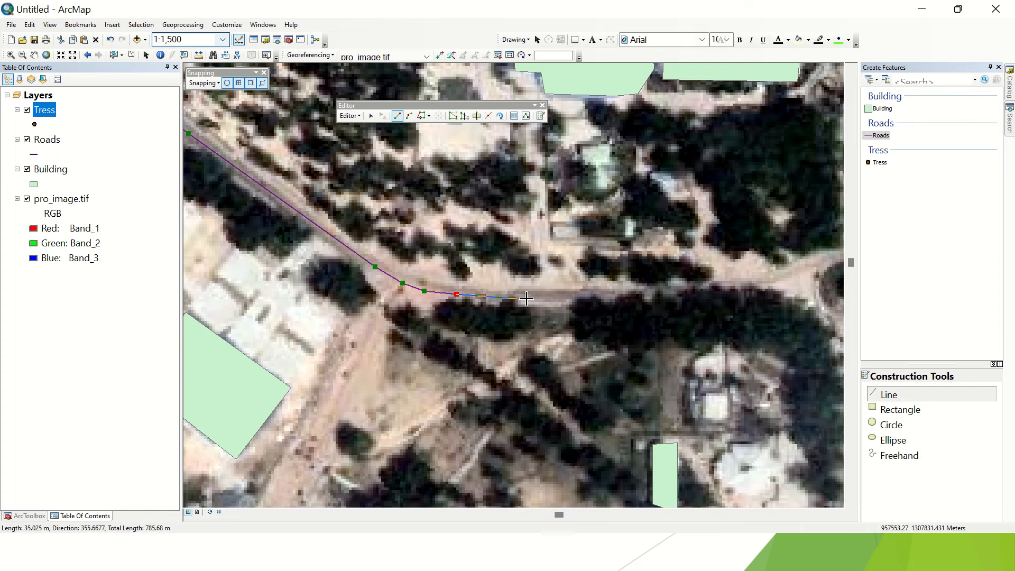
click(527, 298)
drag(605, 257, 455, 290)
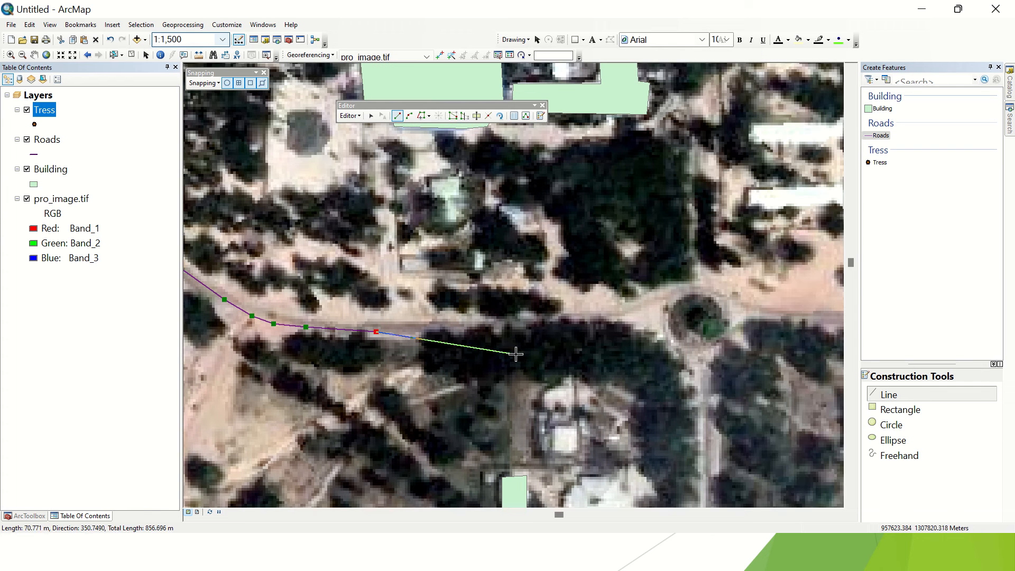
click(519, 325)
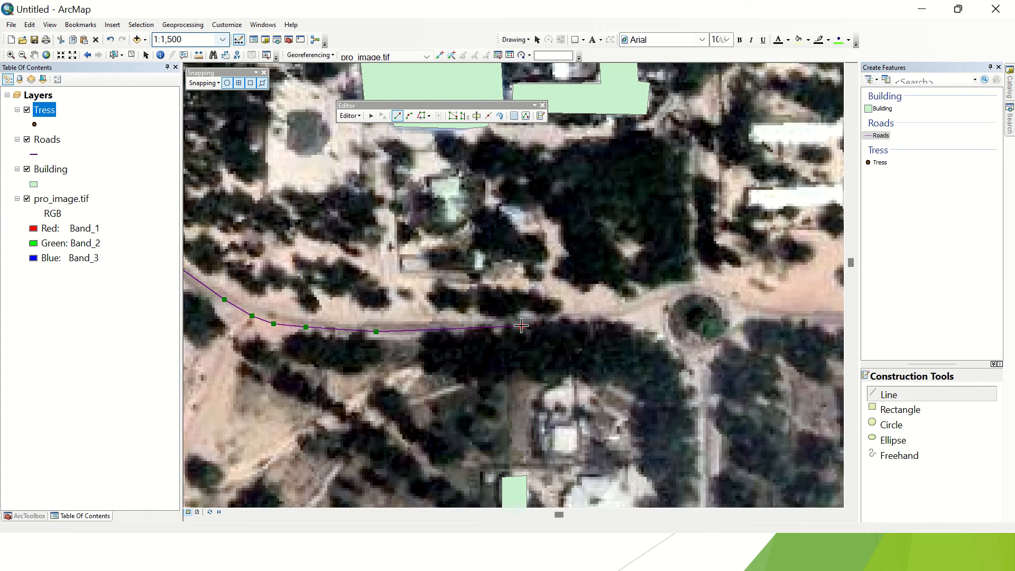
drag(691, 314, 462, 295)
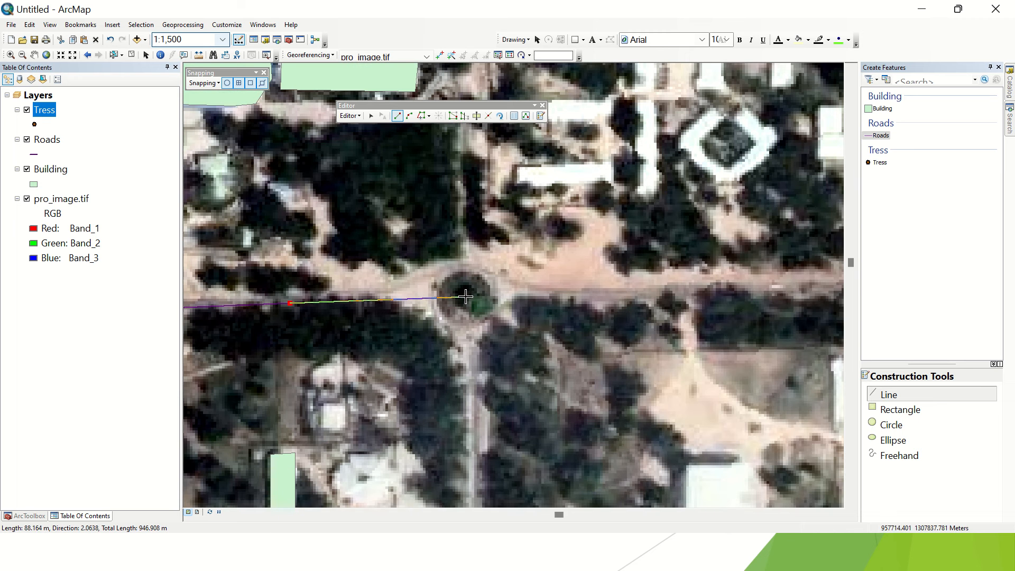
double_click(465, 297)
Step: Begin a Roads line at the highway junction south of the roundabout and trace about 270 m northeast along the tree-lined road
scroll(460, 301, down, 5)
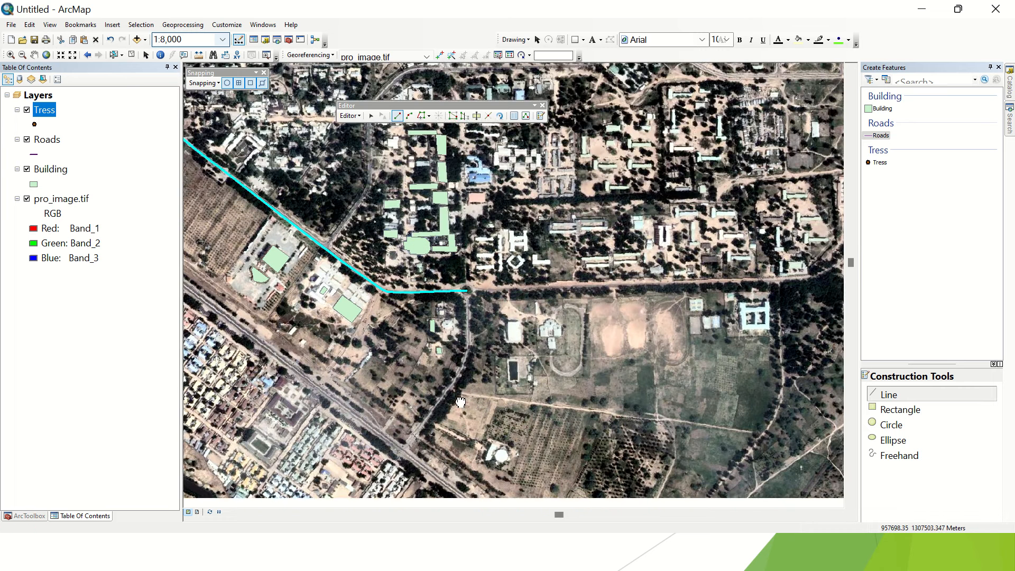
scroll(426, 347, up, 2)
scroll(415, 345, up, 3)
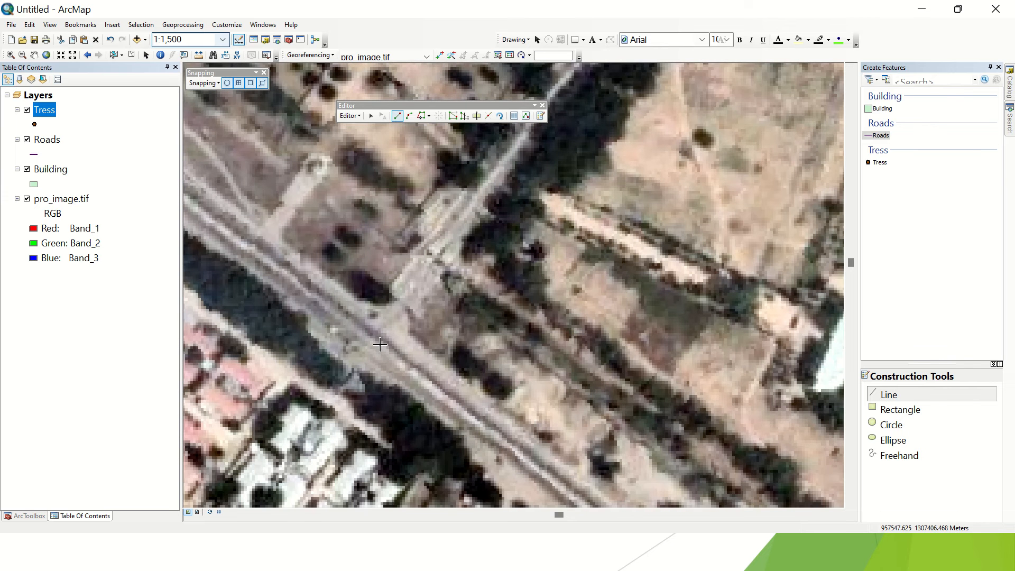
click(379, 346)
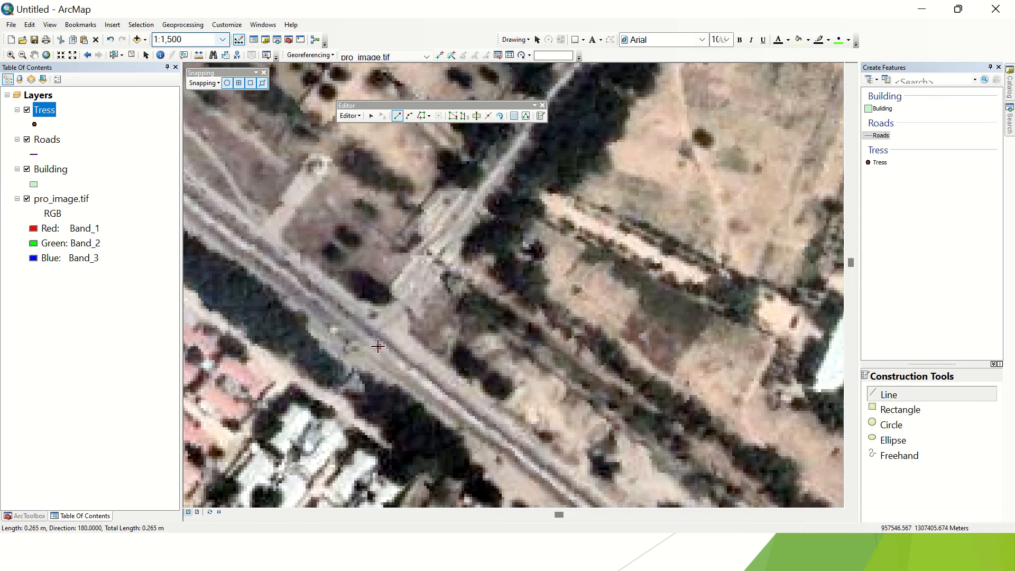
click(476, 209)
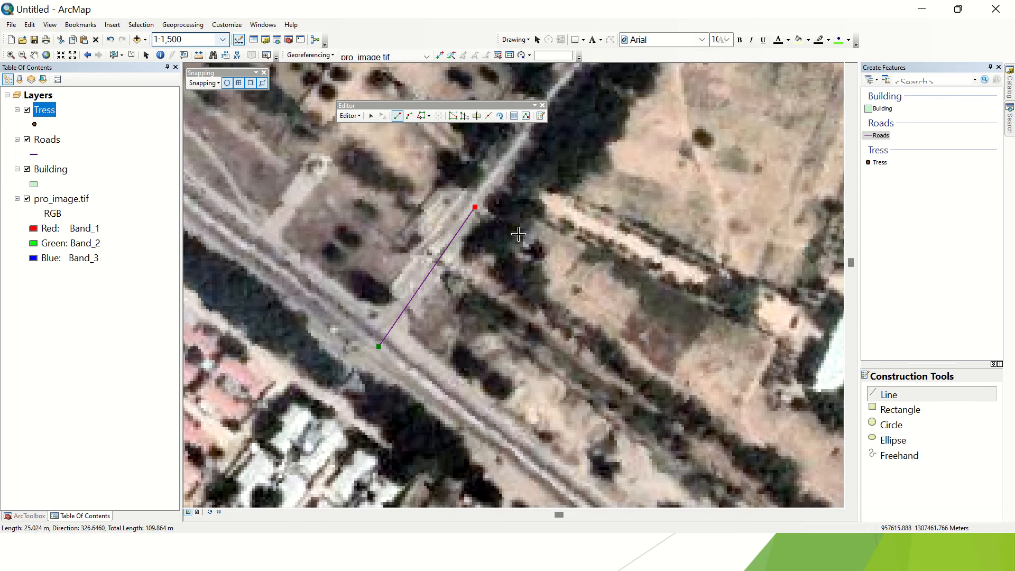
drag(506, 271, 429, 503)
click(498, 303)
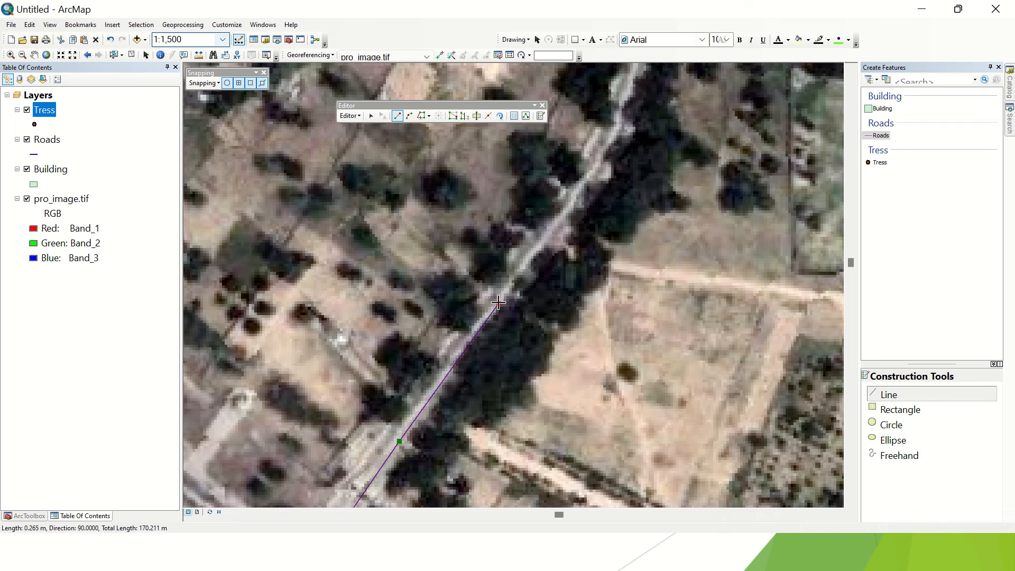
scroll(490, 374, down, 1)
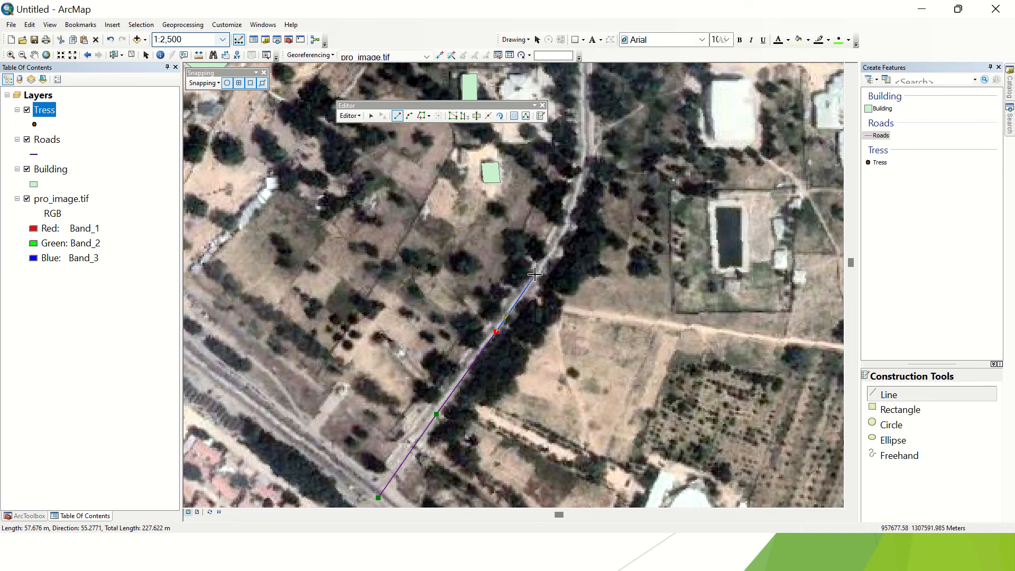
click(540, 275)
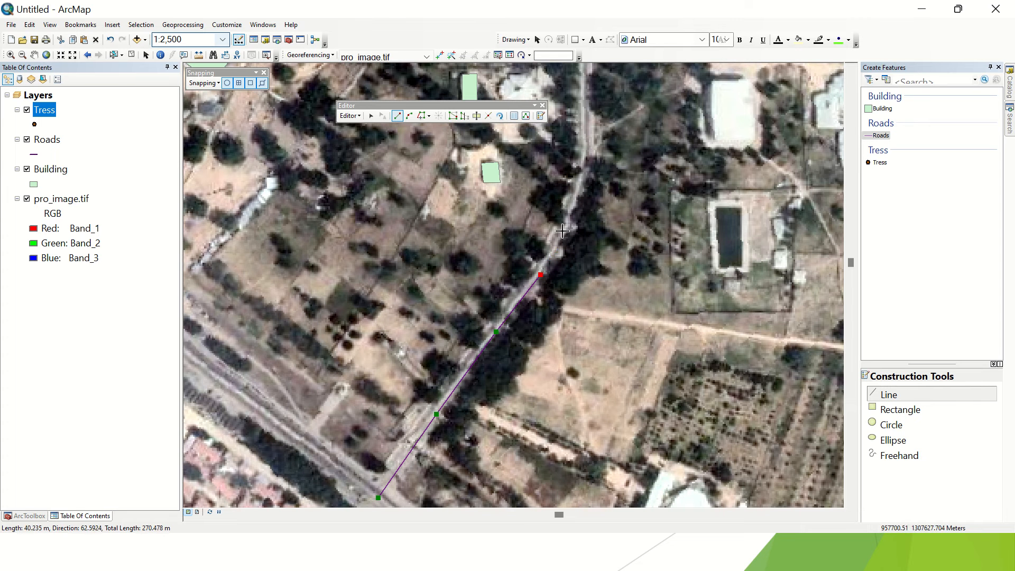
click(564, 230)
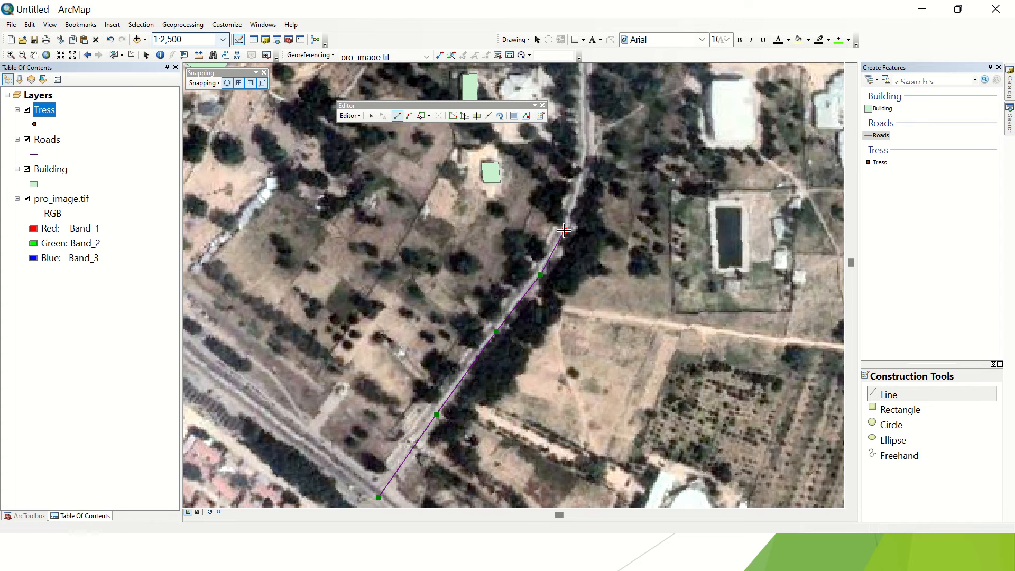
Step: Continue the Roads line north and finish it snapped to the previous road's endpoint at the roundabout's centre
key(Up)
scroll(587, 248, up, 1)
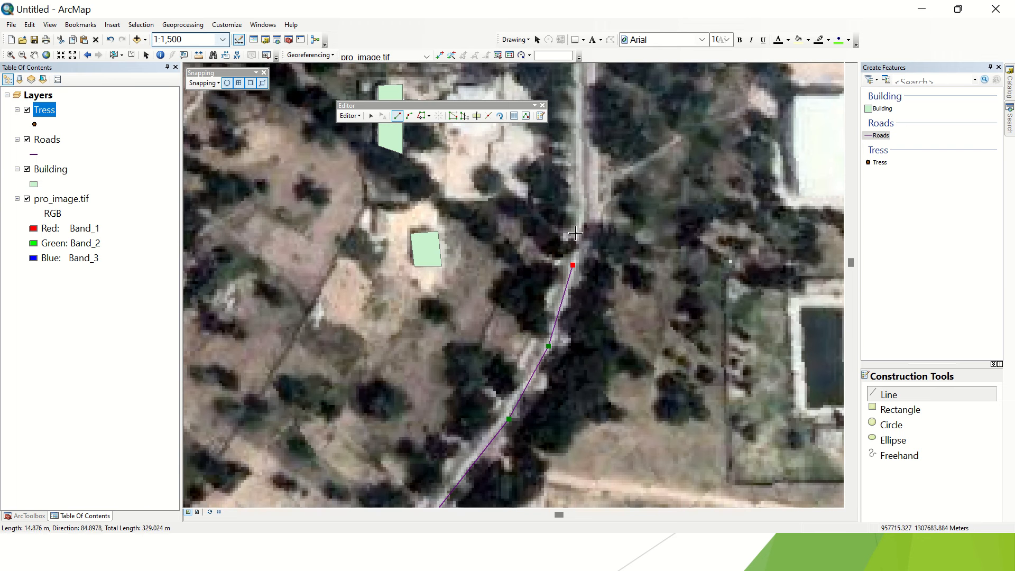
click(582, 212)
drag(565, 151, 524, 328)
click(541, 325)
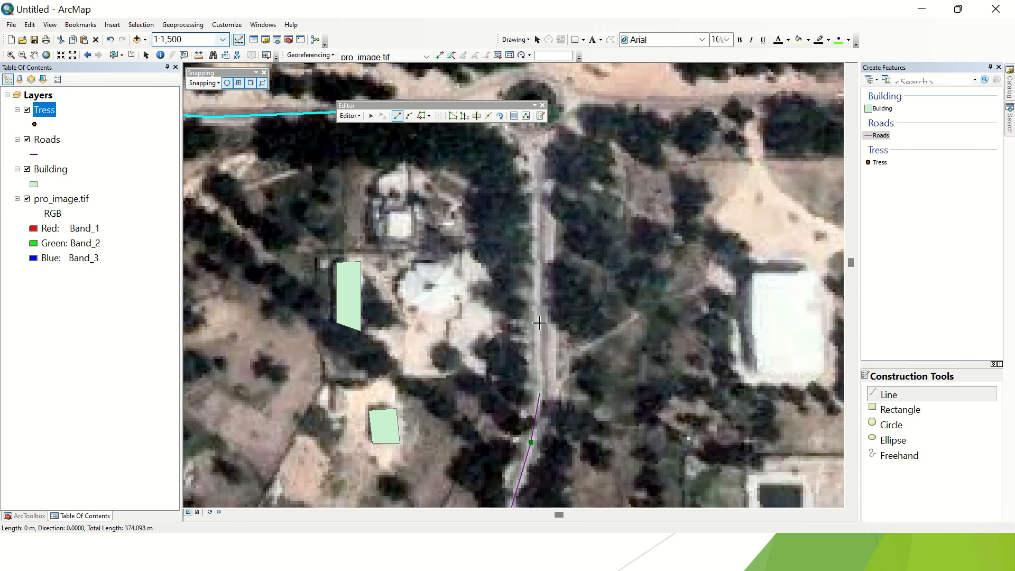
drag(534, 241, 538, 376)
click(540, 324)
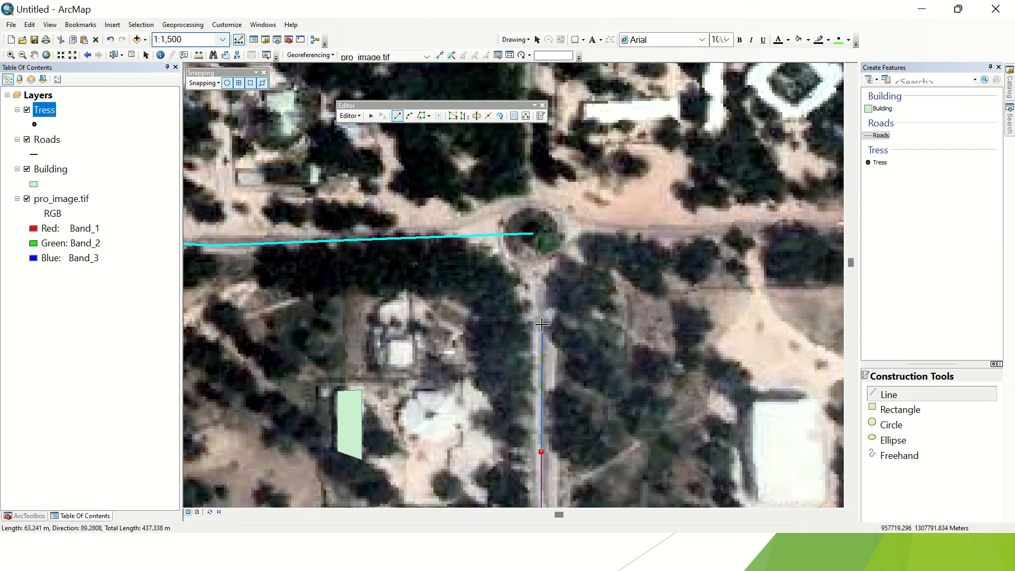
double_click(532, 233)
Step: Begin another Roads line snapped to the roundabout endpoint and trace about 208 m east along the main road
drag(522, 250, 459, 259)
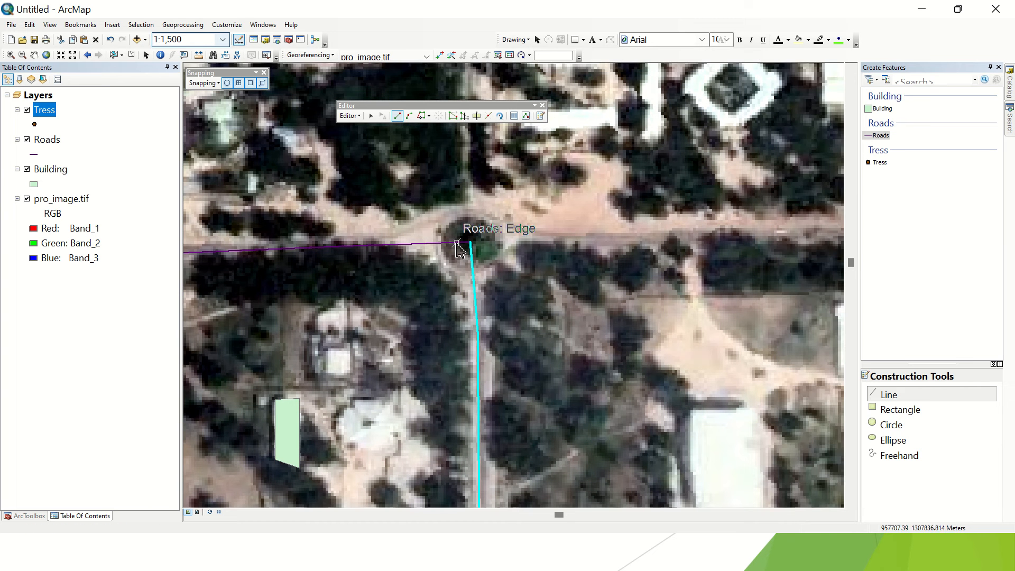
click(470, 242)
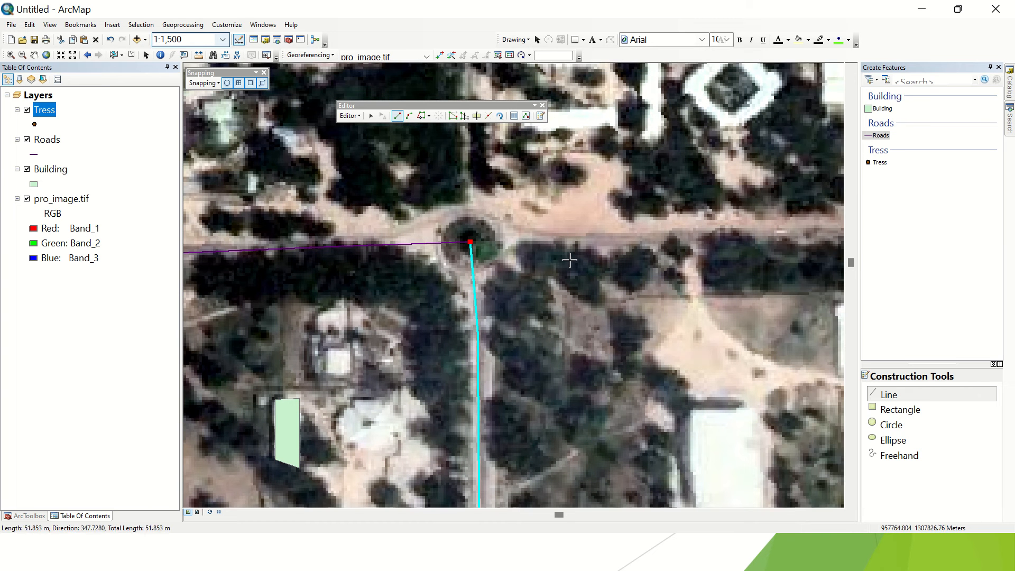
drag(563, 256, 417, 306)
scroll(427, 308, up, 1)
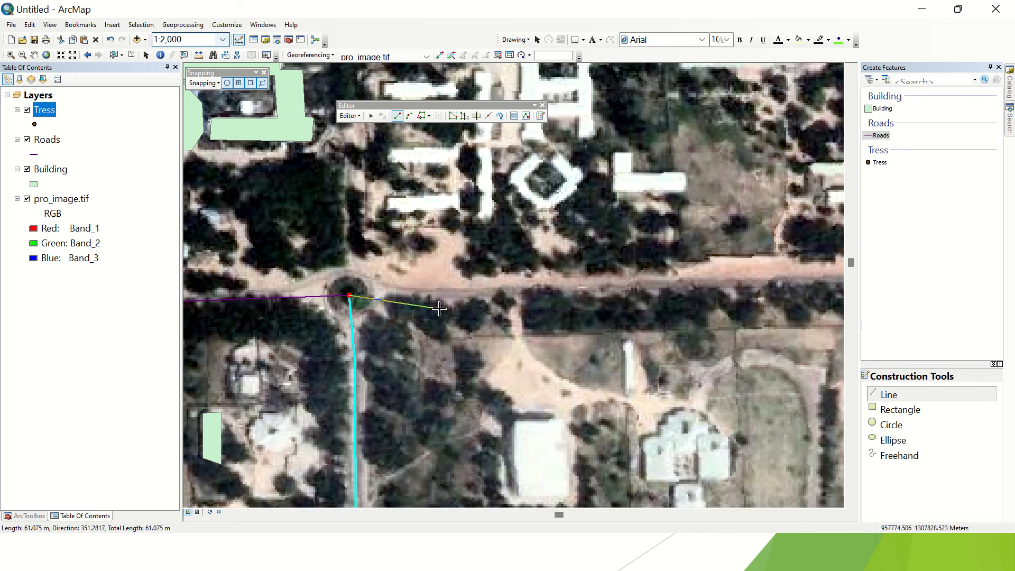
click(475, 293)
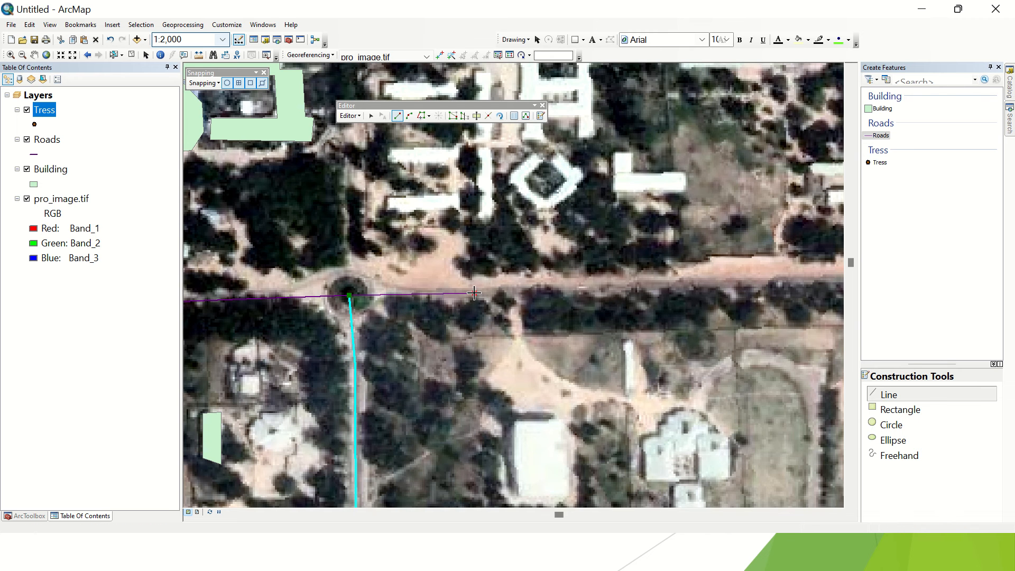
click(661, 289)
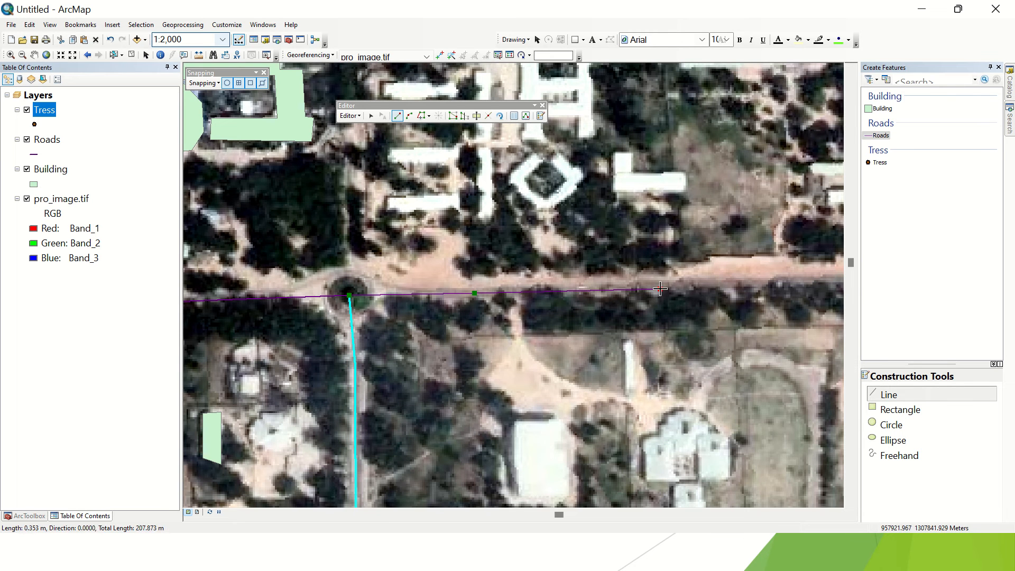
Step: Extend the Roads line east past the sports fields to a total length of about 690 m
mouse_move(723, 332)
mouse_down()
mouse_move(630, 331)
mouse_move(423, 382)
mouse_up()
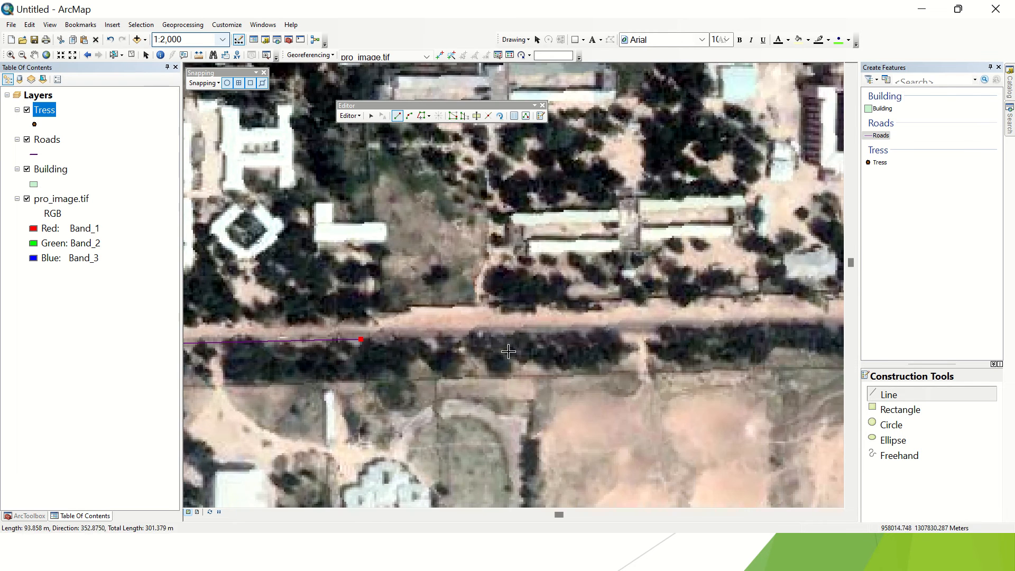
click(553, 333)
drag(594, 335, 292, 383)
click(540, 356)
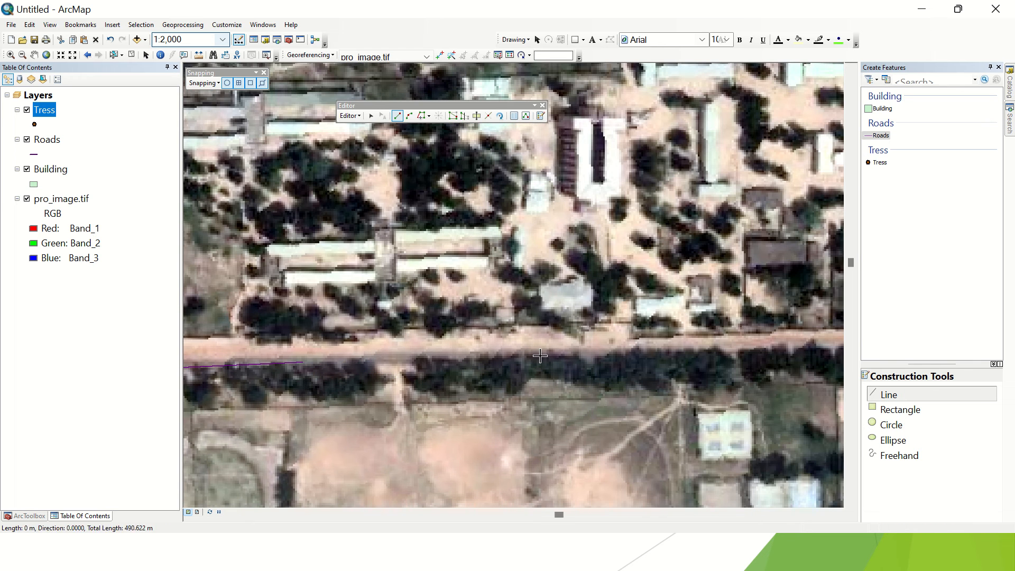
drag(626, 377, 368, 389)
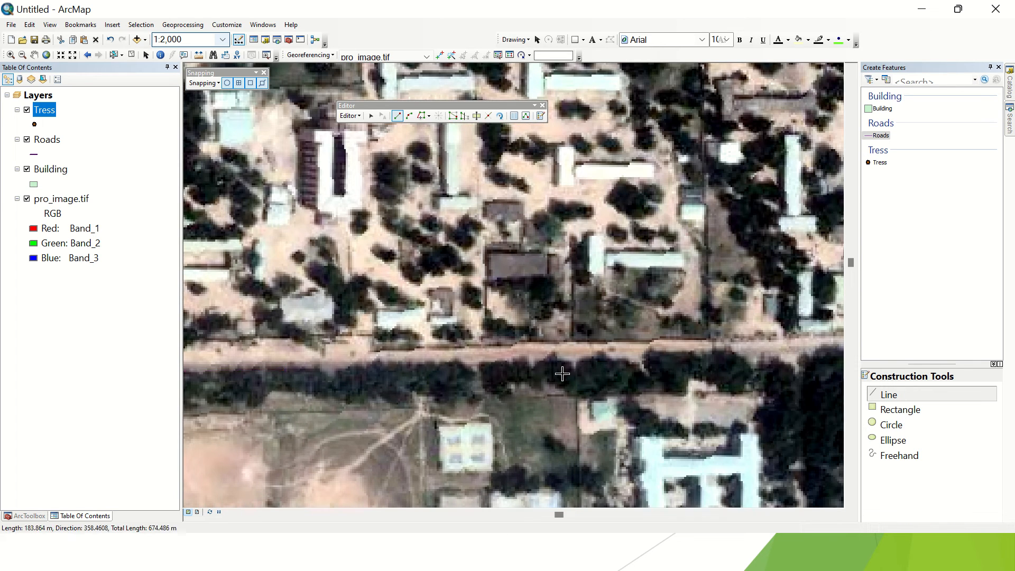
click(581, 365)
drag(613, 369, 424, 387)
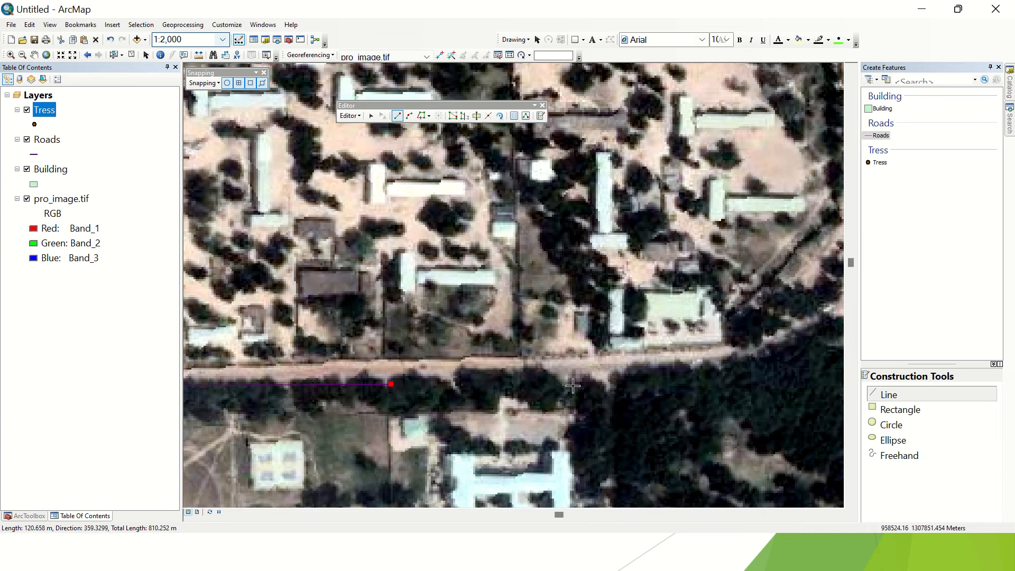
Step: Review the unfinished road line against the image, back to the roundabout and forward to its last vertex
mouse_move(569, 372)
mouse_down()
mouse_move(434, 369)
mouse_move(780, 369)
mouse_up()
drag(433, 394, 535, 404)
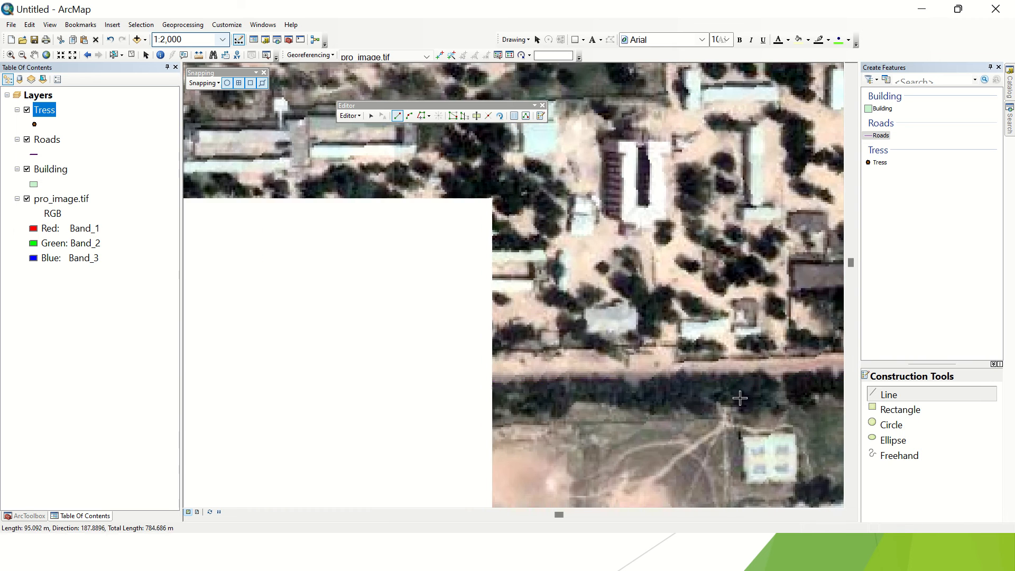
drag(324, 407, 550, 417)
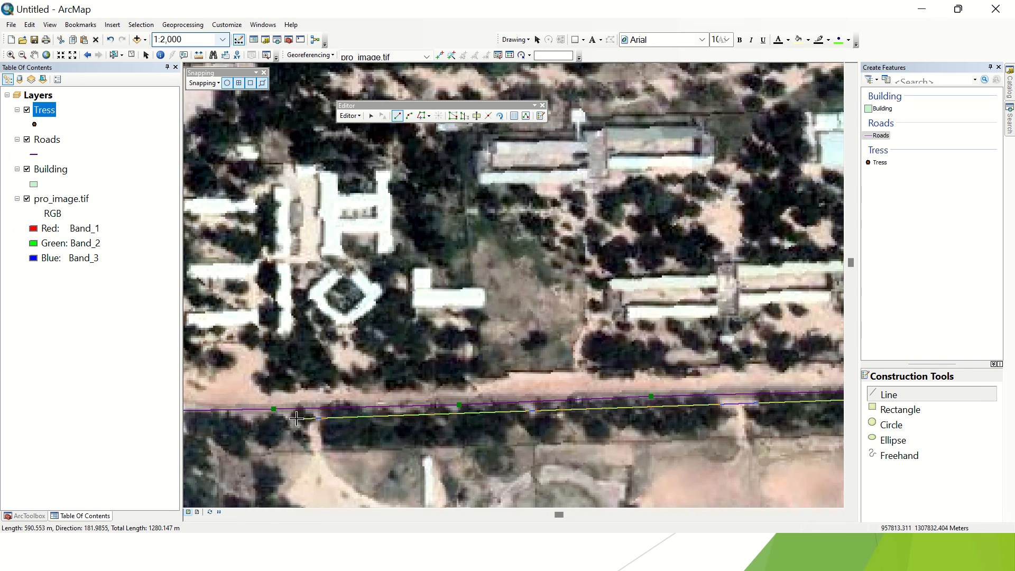
drag(296, 415, 487, 415)
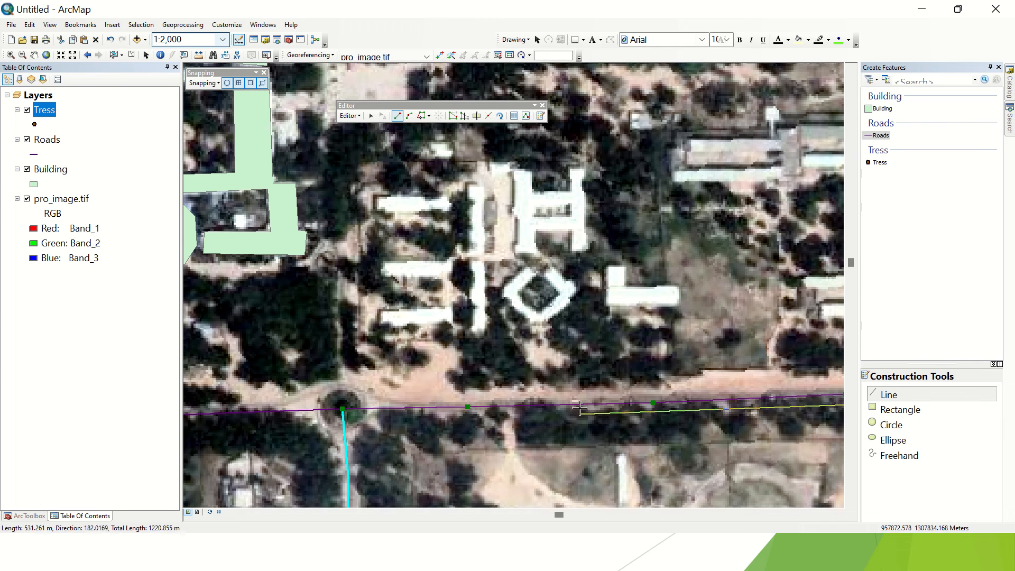
drag(332, 419, 91, 423)
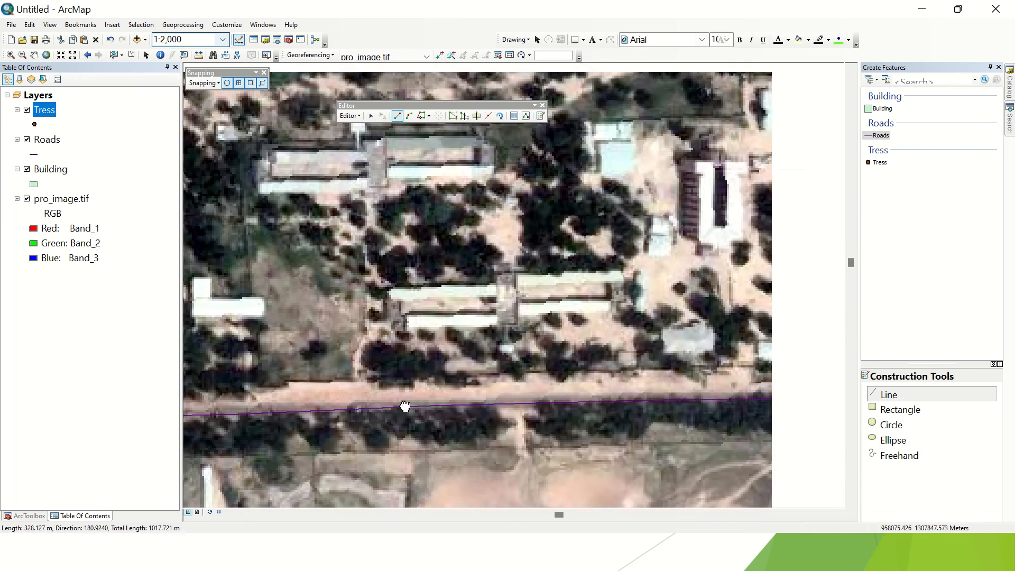
drag(403, 408, 115, 455)
drag(495, 419, 211, 403)
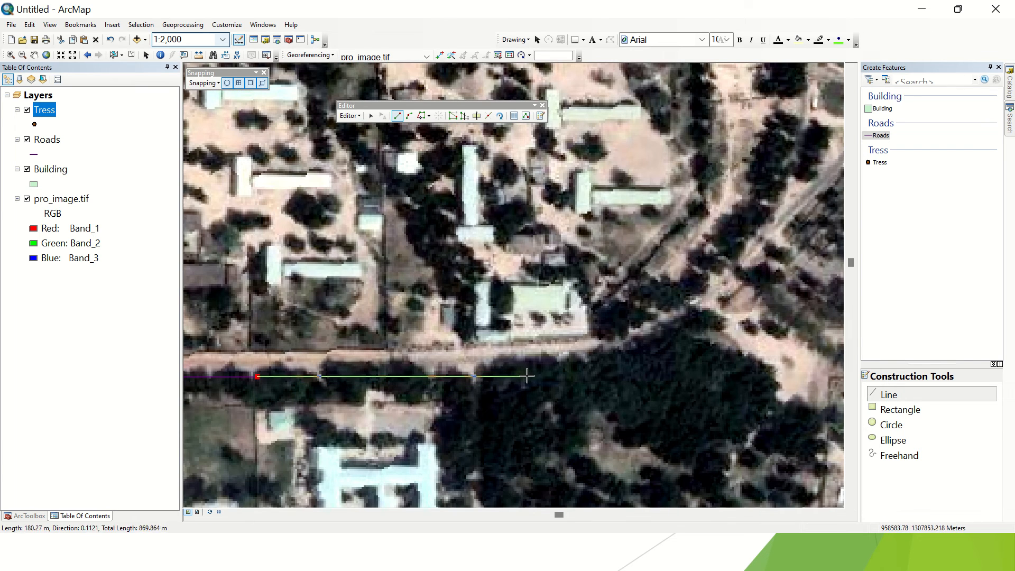
Step: Extend the Roads line around the dense woodland to the northeastern junction, reaching a total length of about 988 m
click(620, 358)
key(Right)
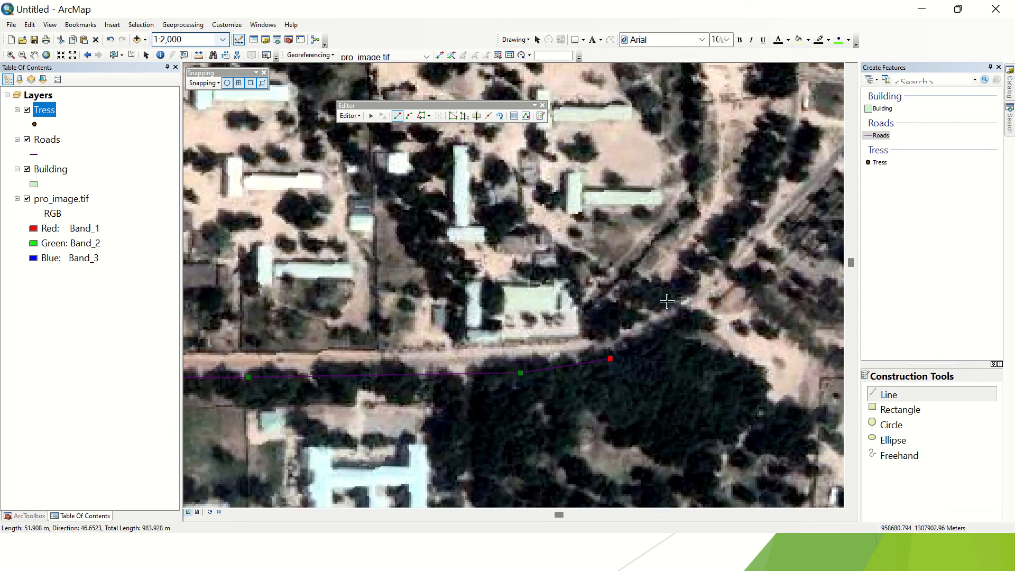
drag(652, 306, 440, 359)
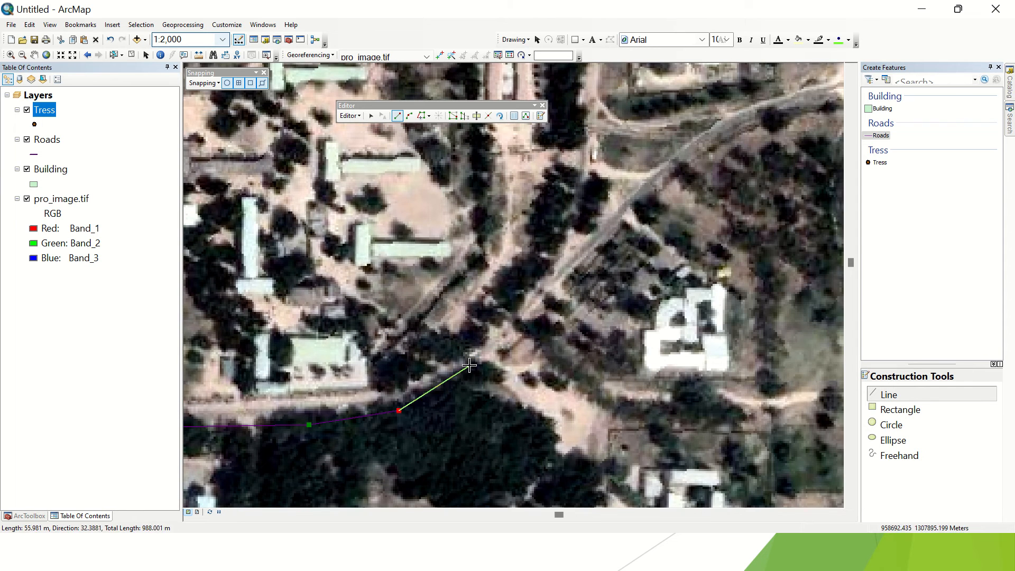
click(470, 364)
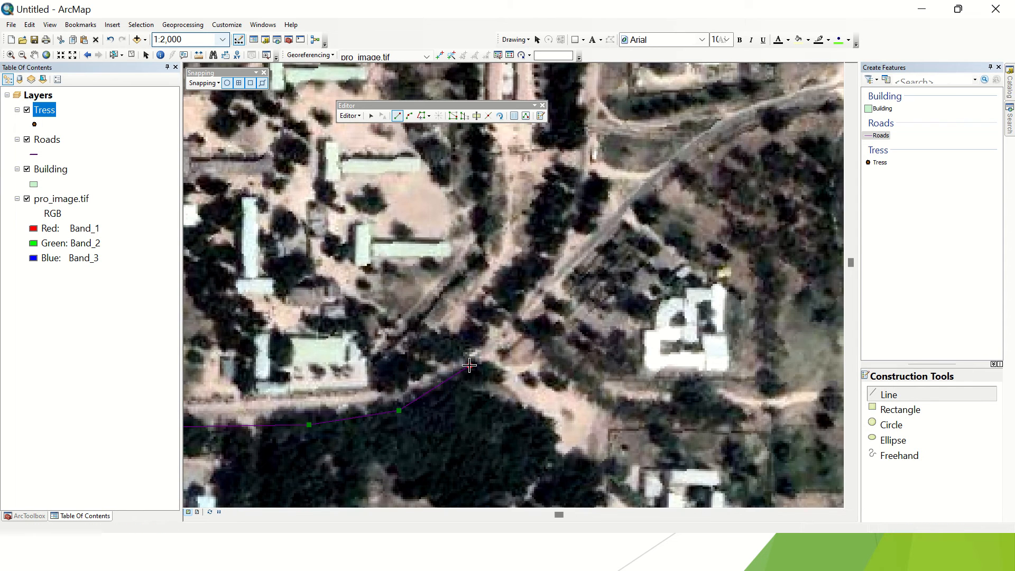
Step: Extend the Roads line northeast along the diagonal road and its curve, and finish it at the road junction north of the dark clearing
click(577, 254)
drag(607, 245, 590, 257)
drag(523, 238, 305, 347)
click(395, 318)
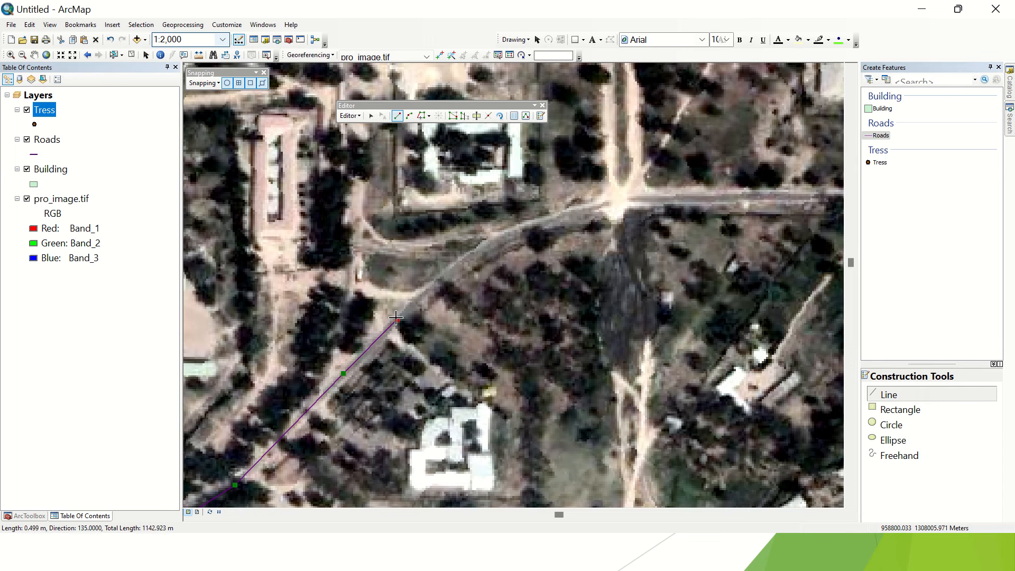
click(476, 252)
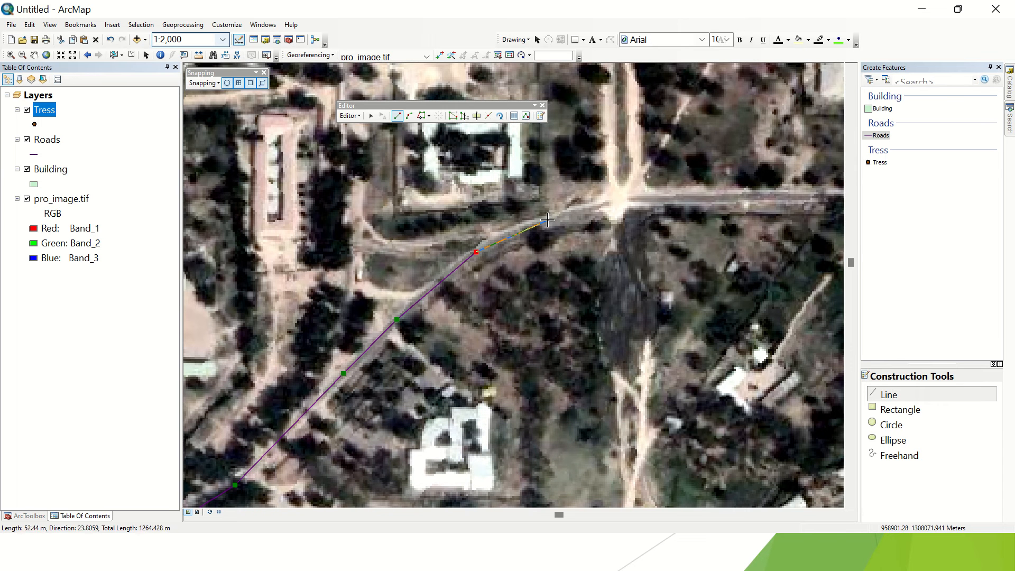
click(548, 220)
click(622, 202)
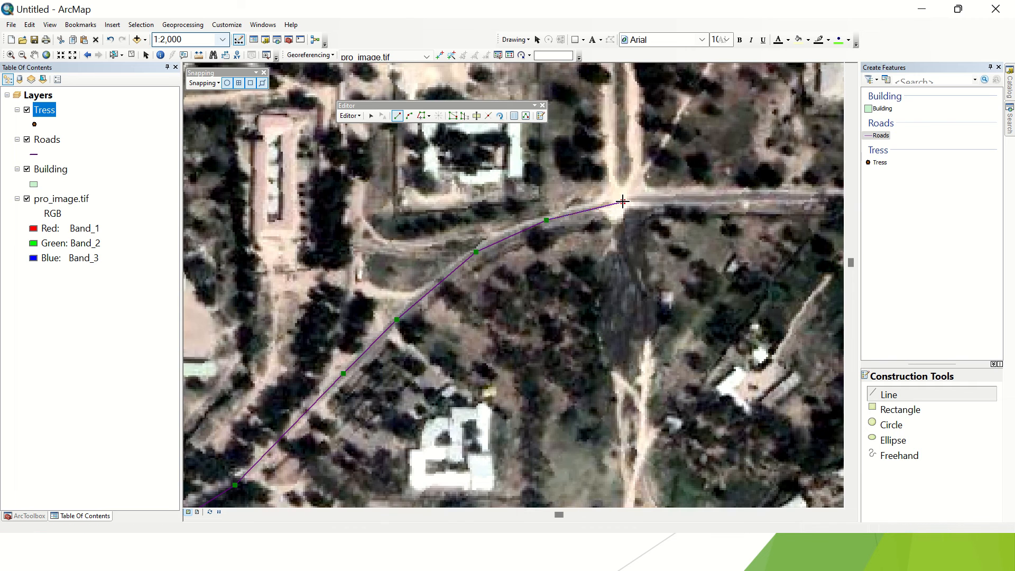
double_click(623, 201)
Step: Hide the pro_image.tif layer to review the digitized buildings and roads on their own, and show it again
scroll(621, 202, up, 5)
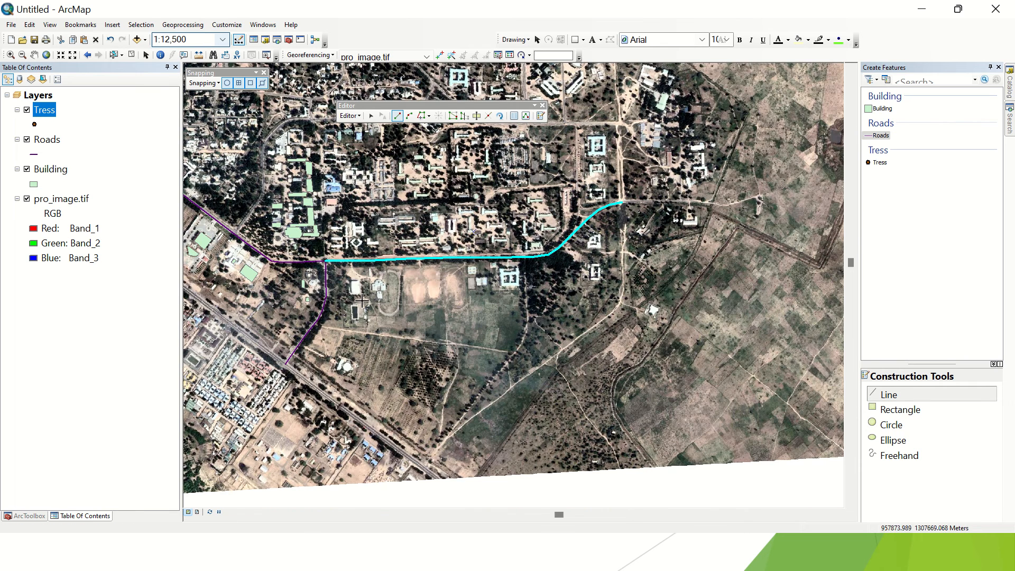
drag(531, 338, 670, 389)
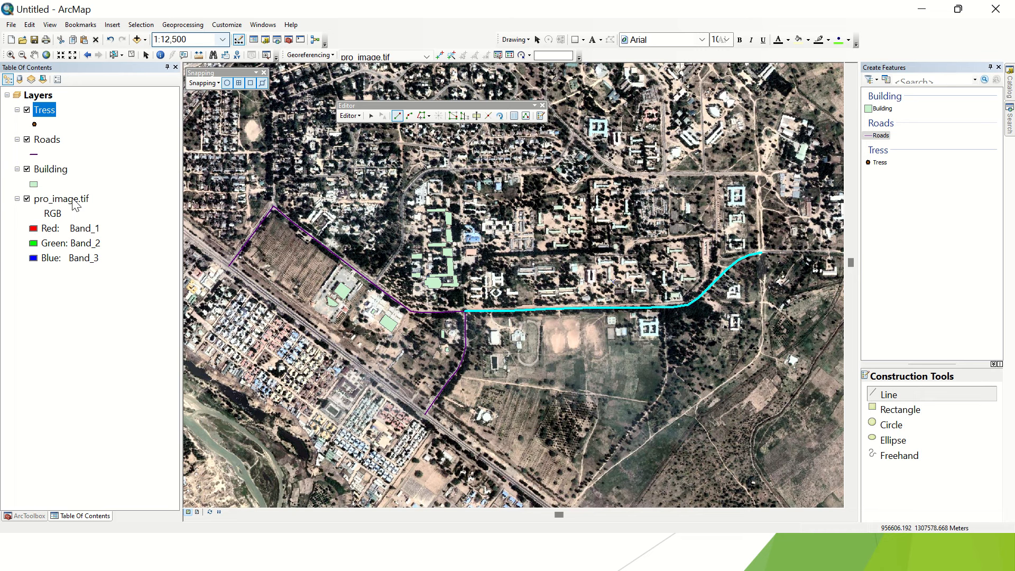
click(27, 199)
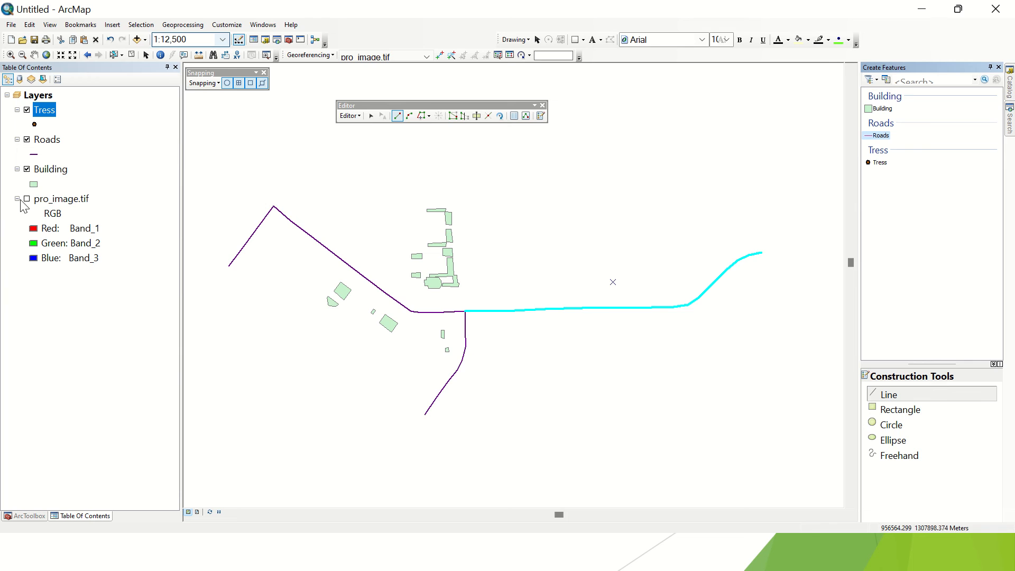
click(27, 199)
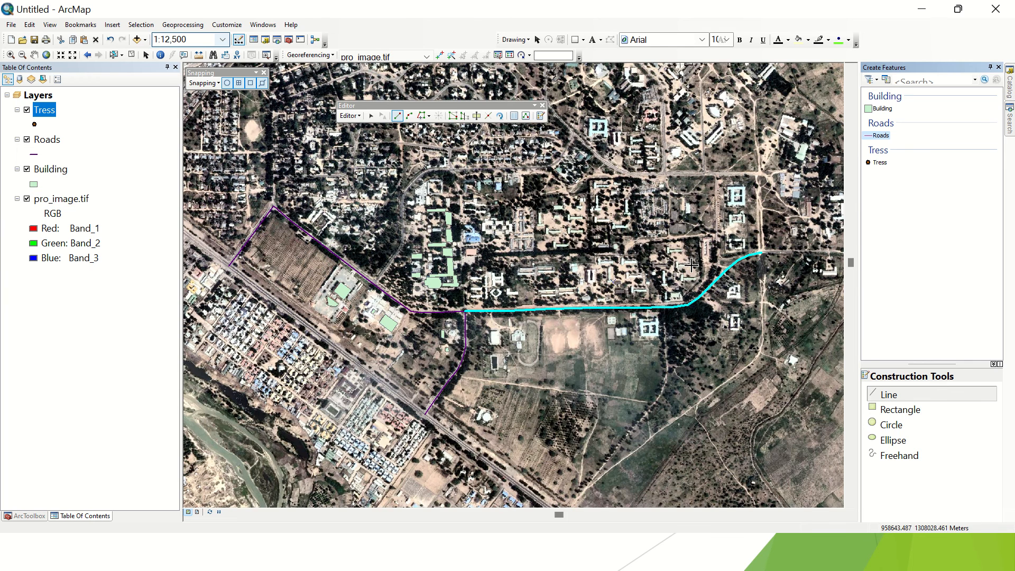
Step: Begin a Roads line snapped to the existing road west of the digitized buildings and trace about 221 m northeast around the first bend
scroll(458, 230, up, 5)
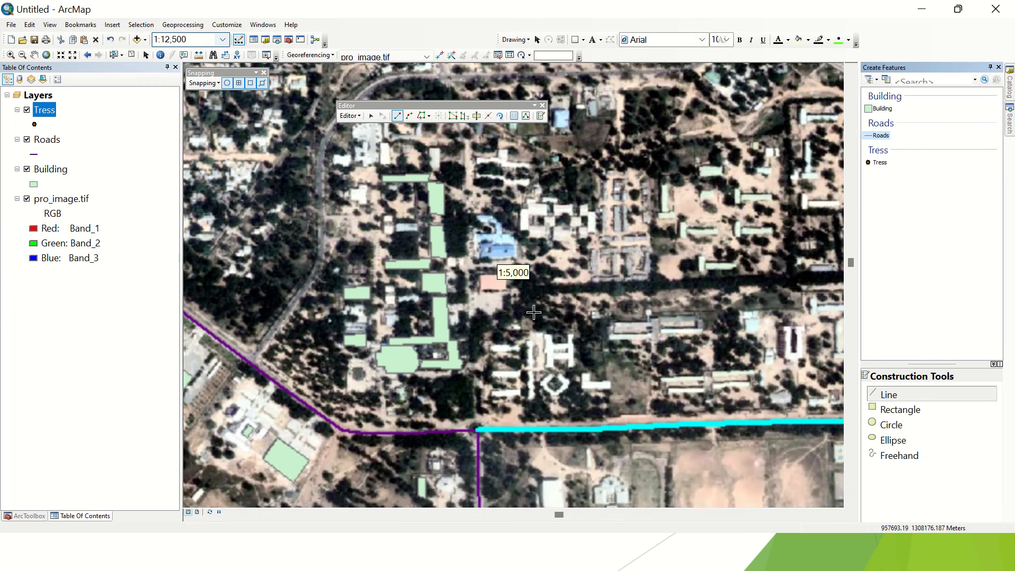
drag(573, 323, 612, 322)
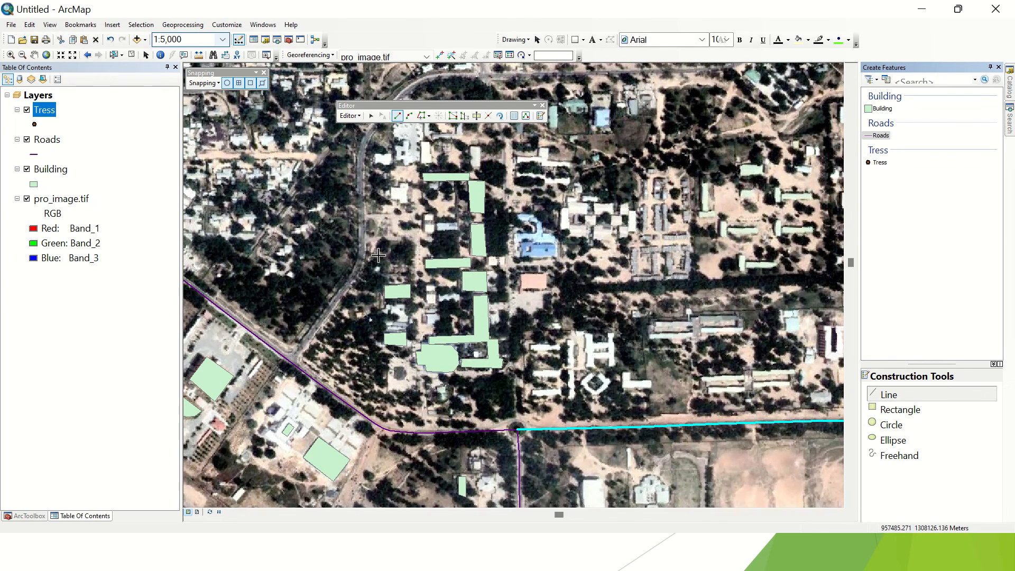
scroll(307, 353, up, 5)
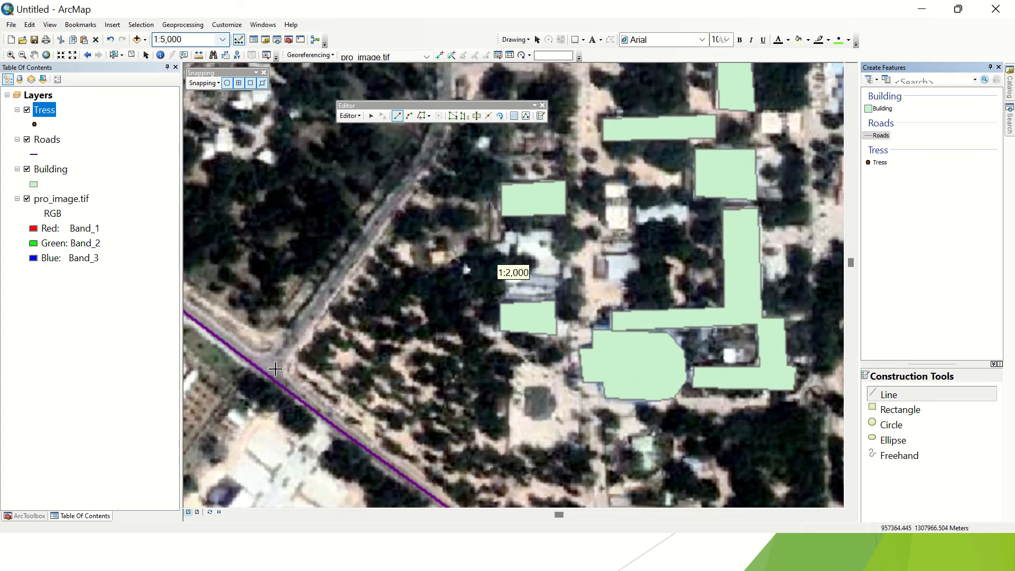
click(267, 375)
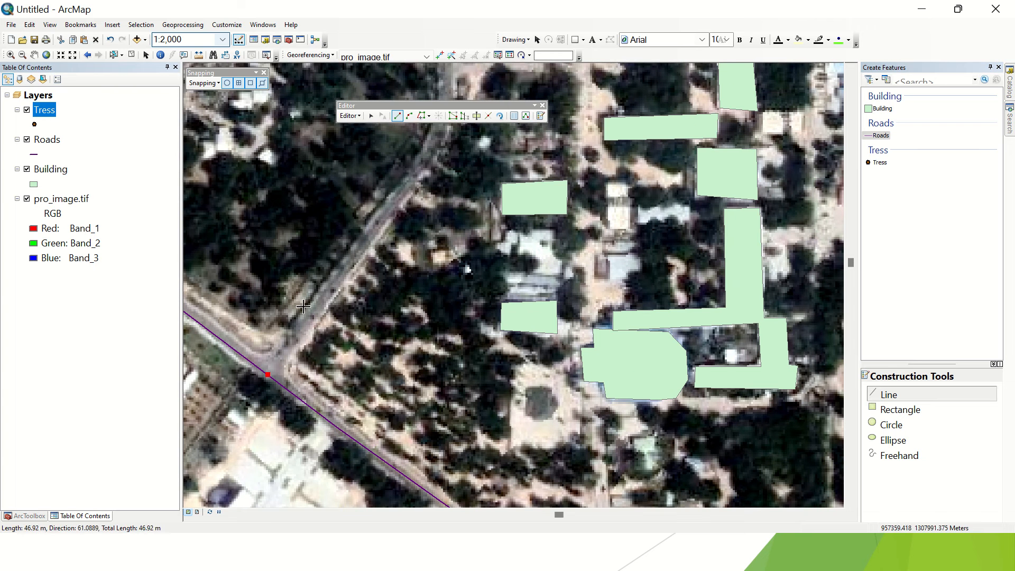
click(333, 292)
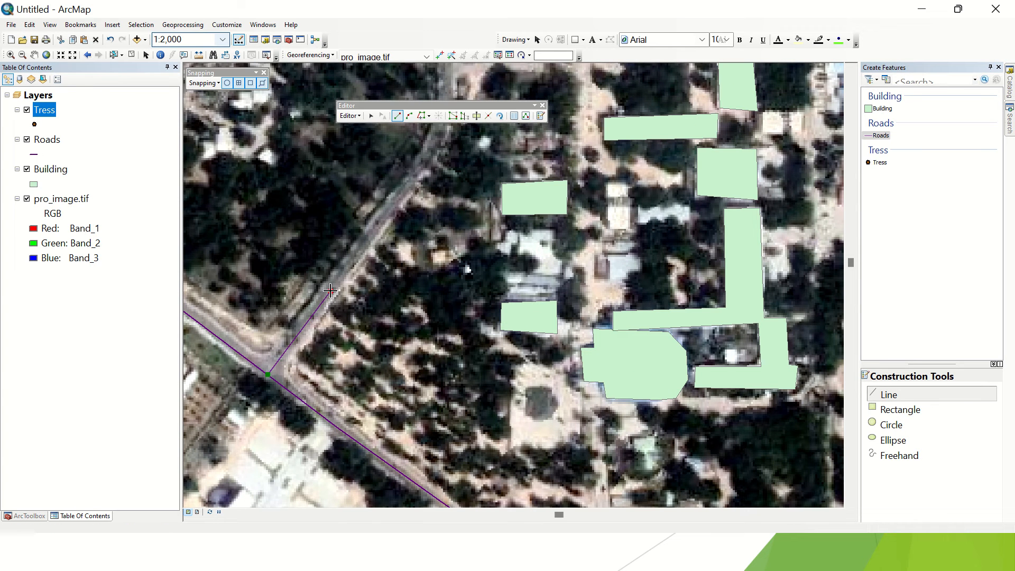
drag(398, 223, 401, 316)
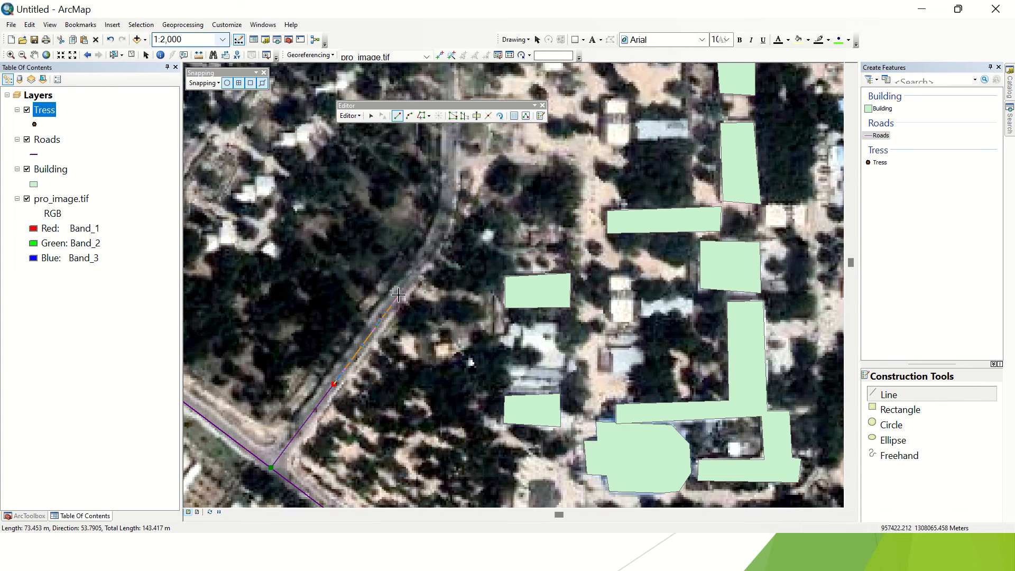
click(400, 295)
click(425, 260)
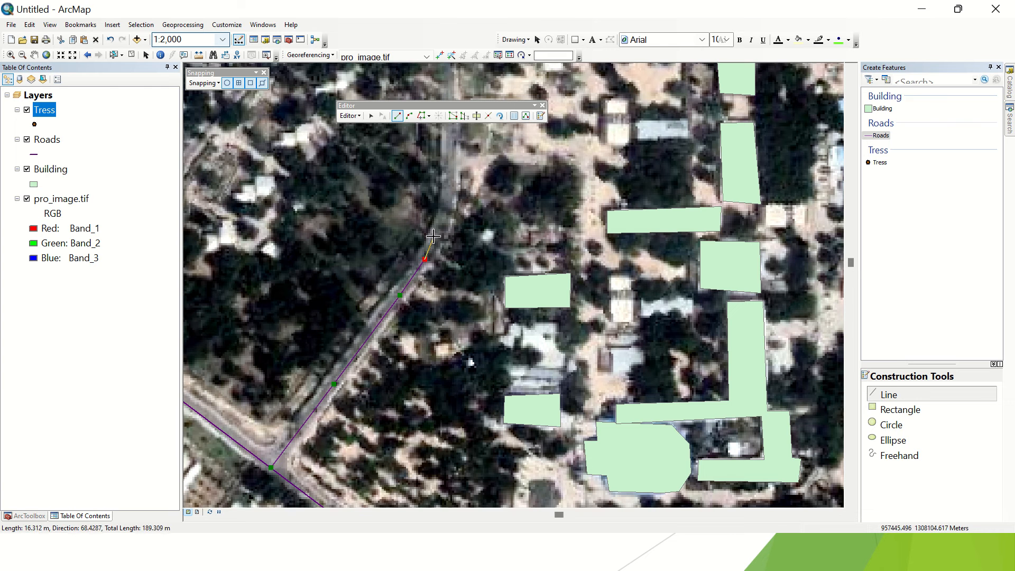
click(438, 235)
click(445, 215)
click(449, 192)
Step: Extend the Roads line north along the straight road and into the start of the next curve, reaching a total length of about 433 m
drag(436, 223, 413, 350)
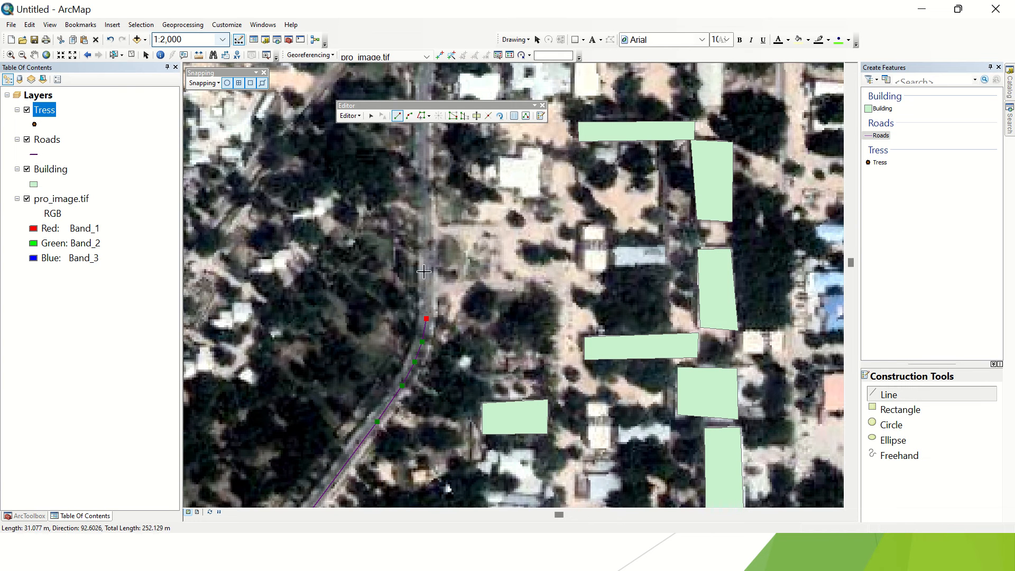
click(426, 268)
drag(391, 160, 400, 316)
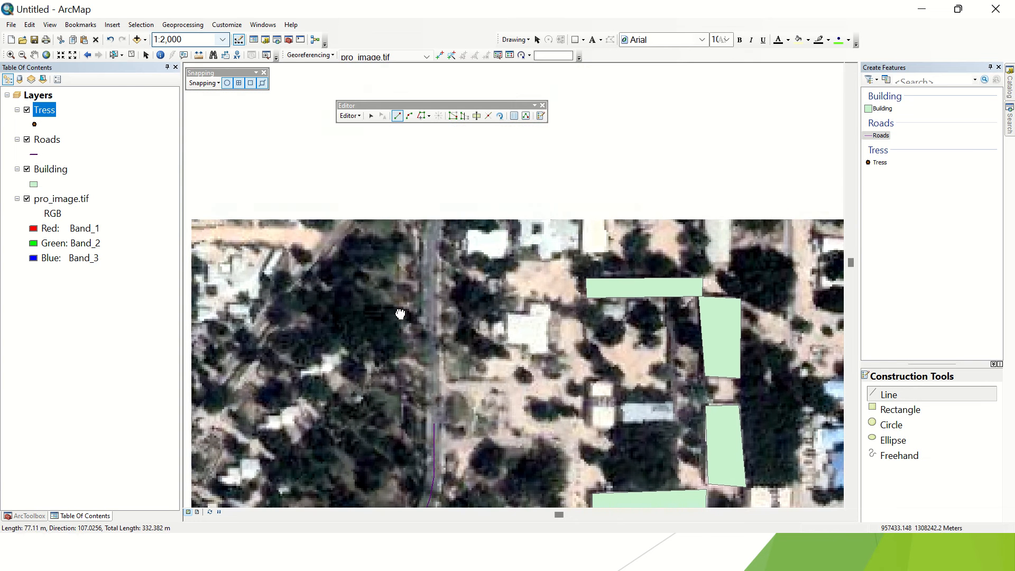
click(428, 285)
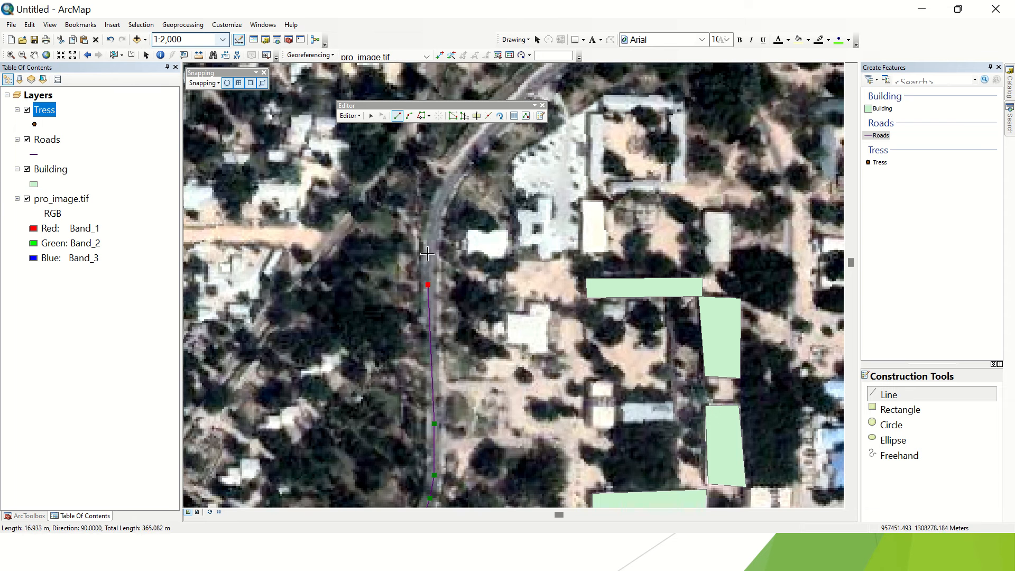
click(430, 242)
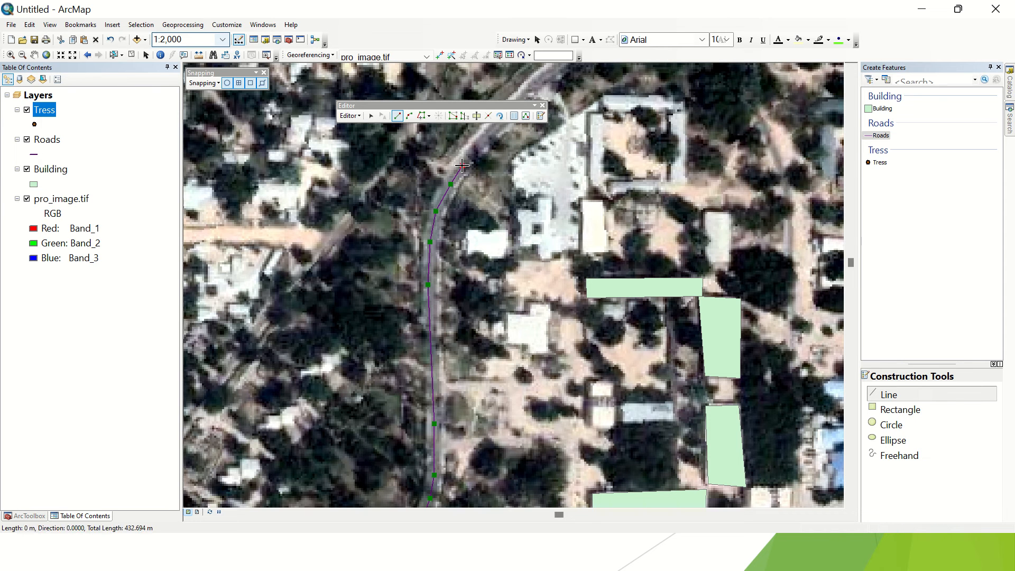
Step: Continue the Roads line around the northern curve and turn it southeast through the trees, reaching a total length of about 684 m
drag(370, 244, 250, 410)
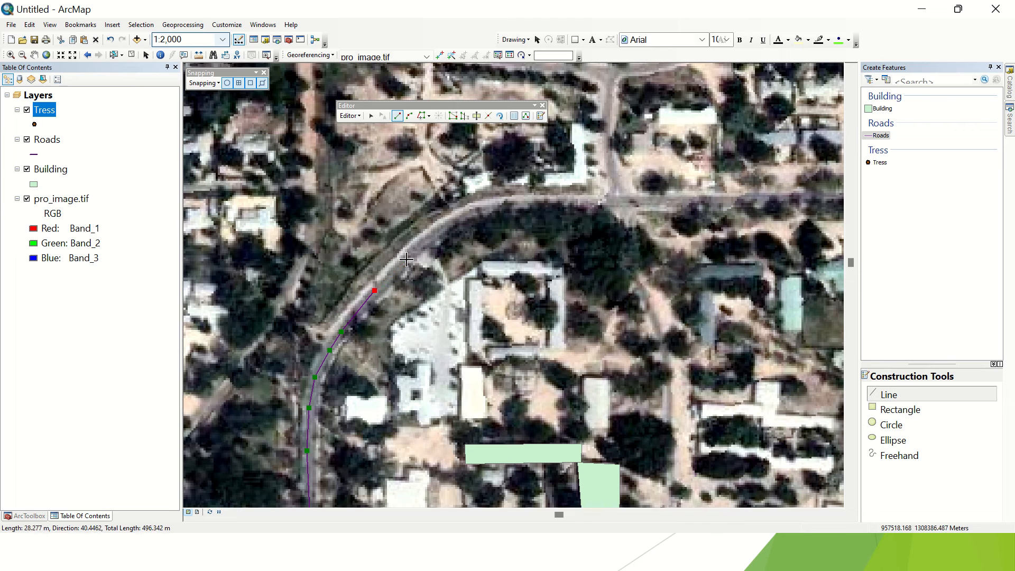
drag(518, 219, 322, 231)
click(277, 225)
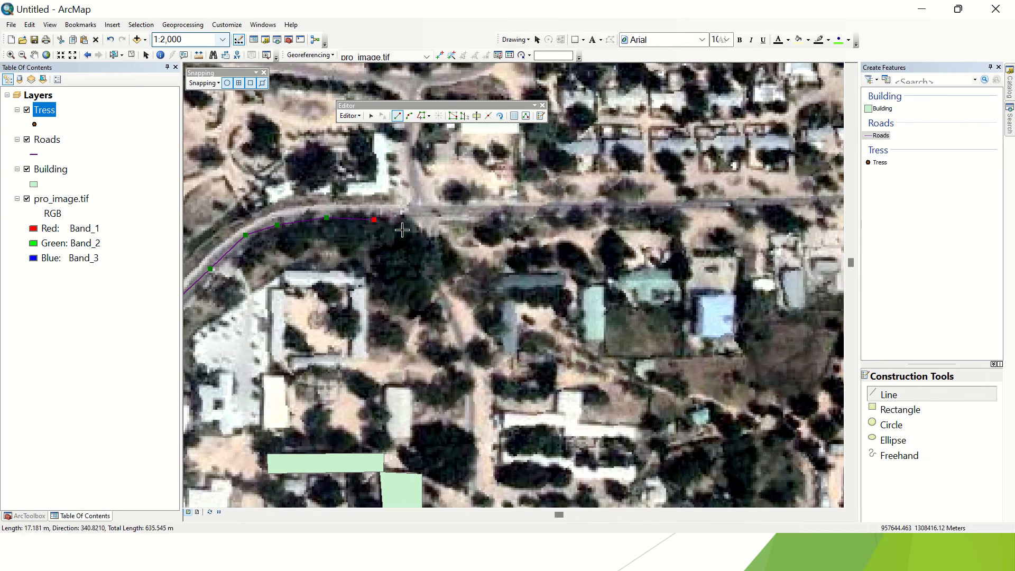
click(403, 232)
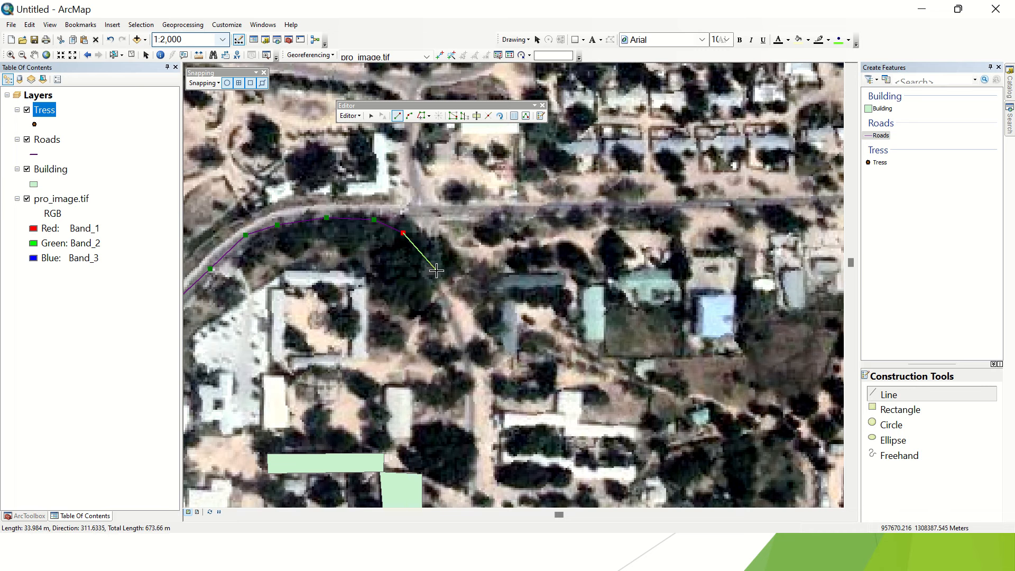
click(440, 288)
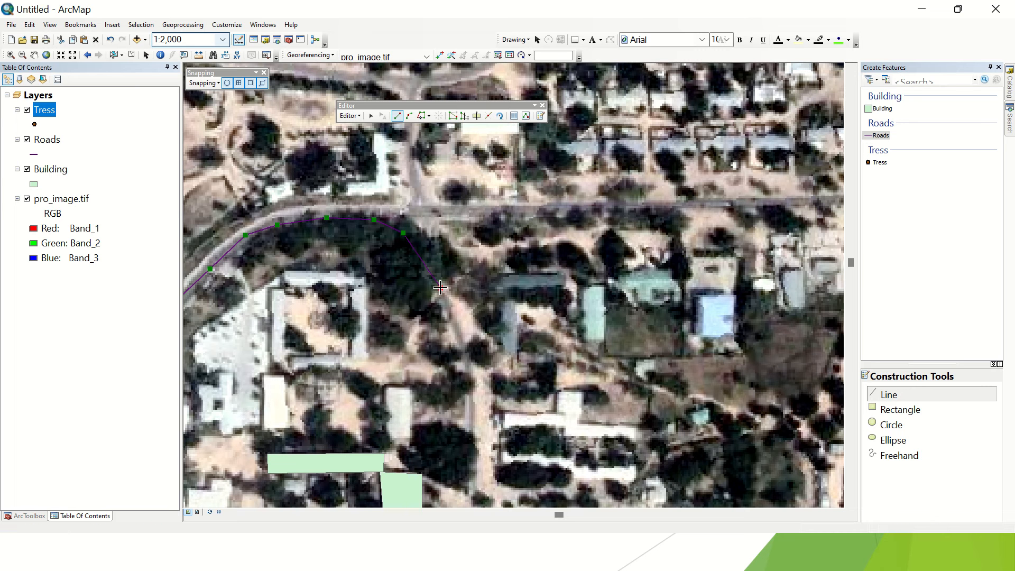
Step: Extend the Roads line south along the unpaved road past the blue-roofed building, reaching a total length of about 944 m
drag(442, 294, 438, 194)
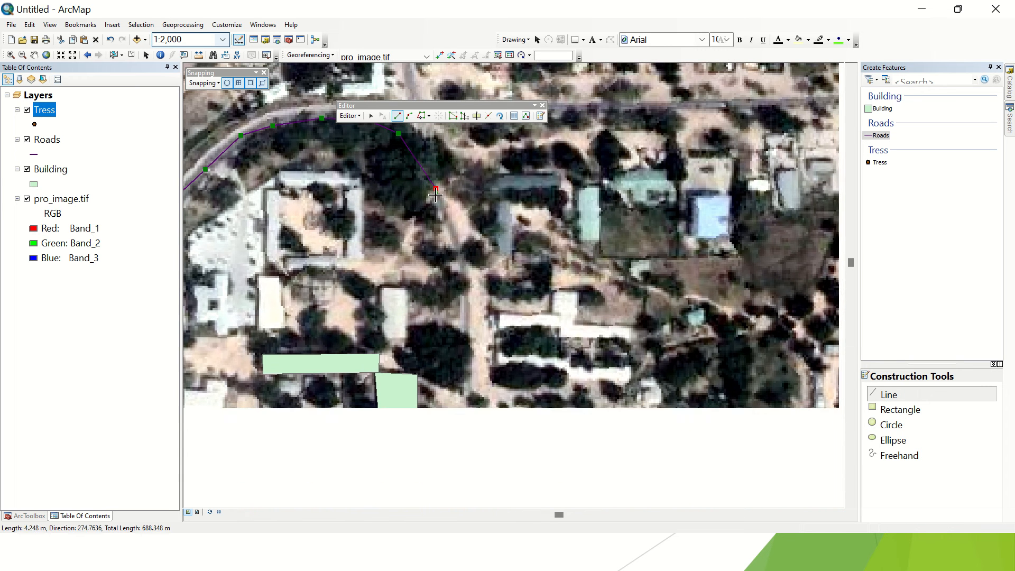
click(450, 218)
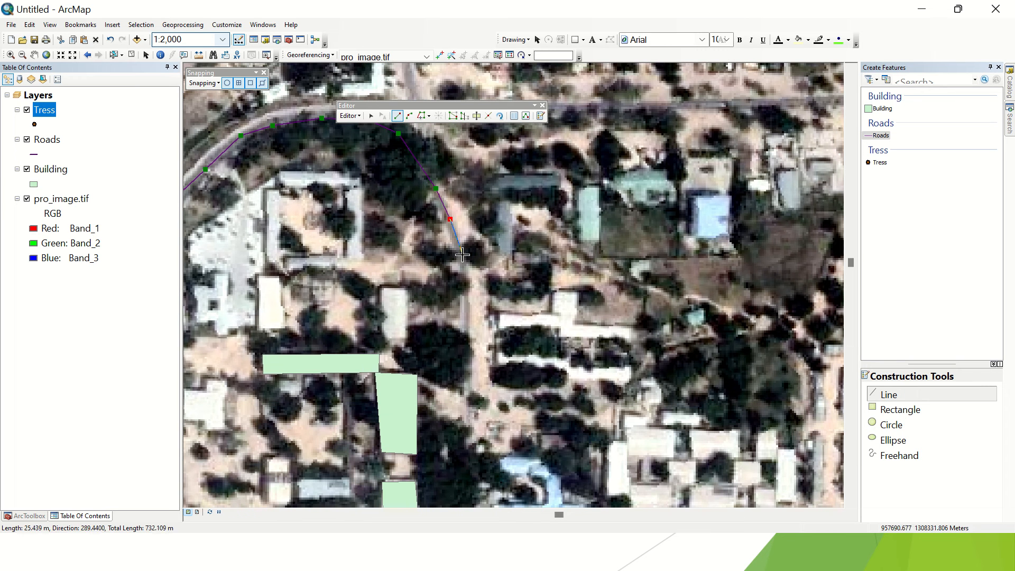
click(466, 320)
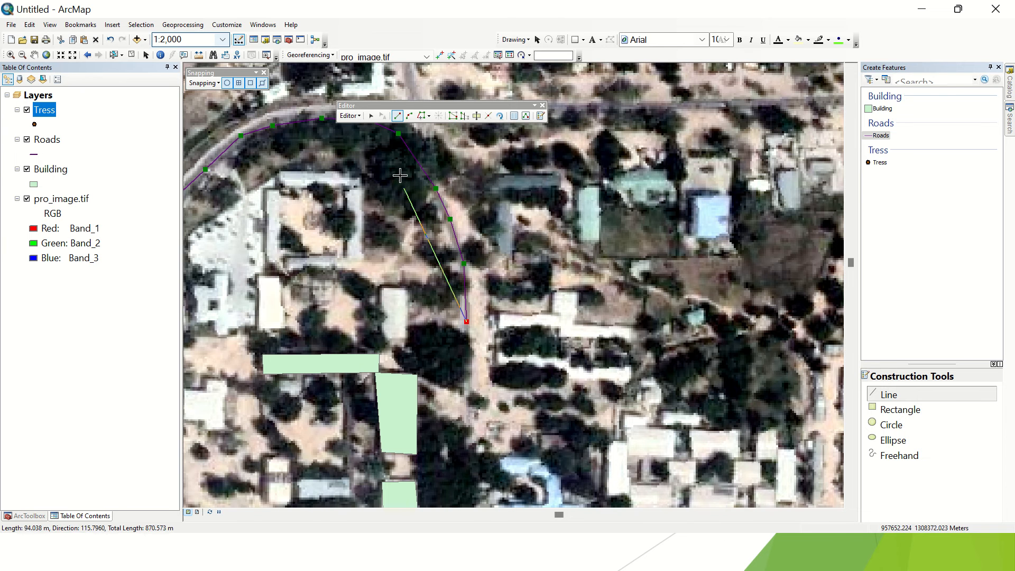
drag(491, 328, 422, 134)
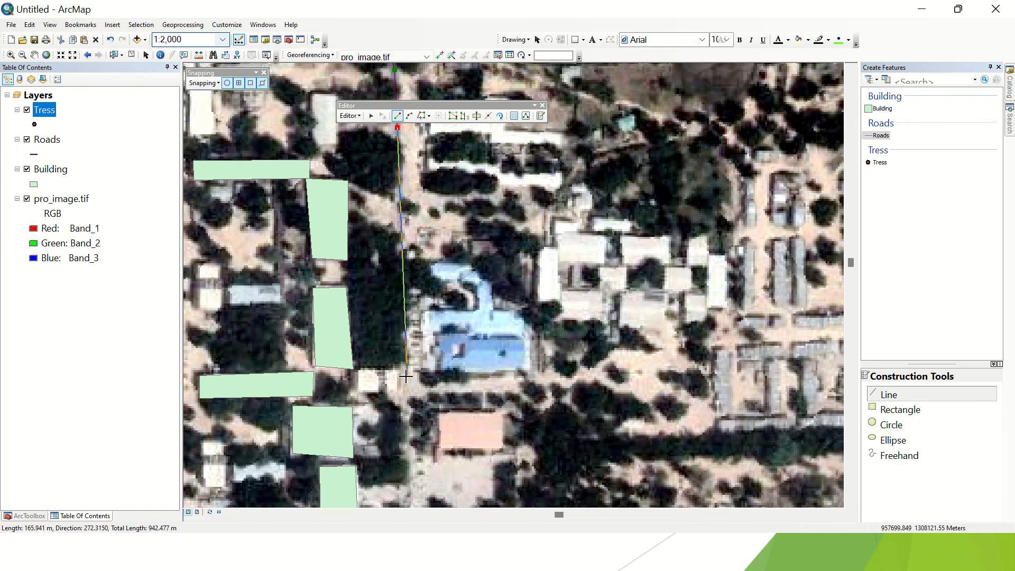
click(400, 379)
Step: Finish the Roads line south at the roundabout, snapped to the endpoint of the existing roads
drag(466, 438, 469, 380)
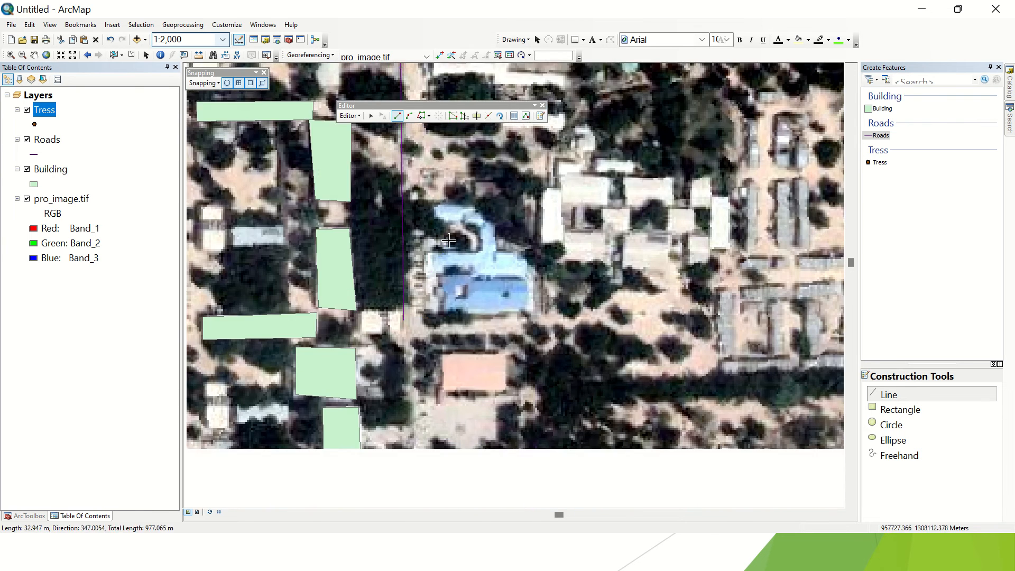
drag(511, 323, 504, 148)
drag(498, 346, 521, 226)
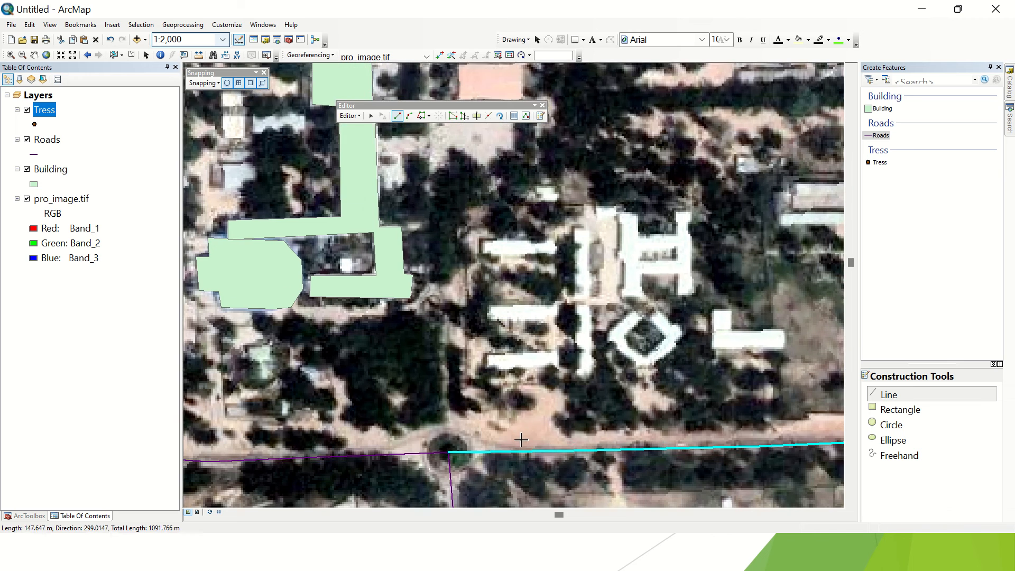
drag(517, 421, 521, 404)
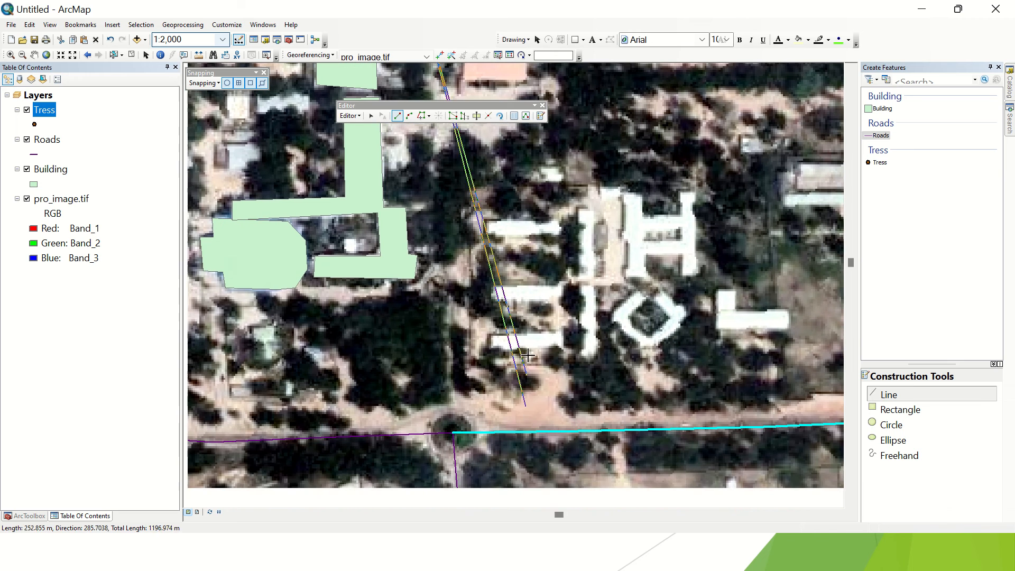
double_click(454, 434)
Step: Save the edits made in the current edit session
scroll(470, 408, down, 5)
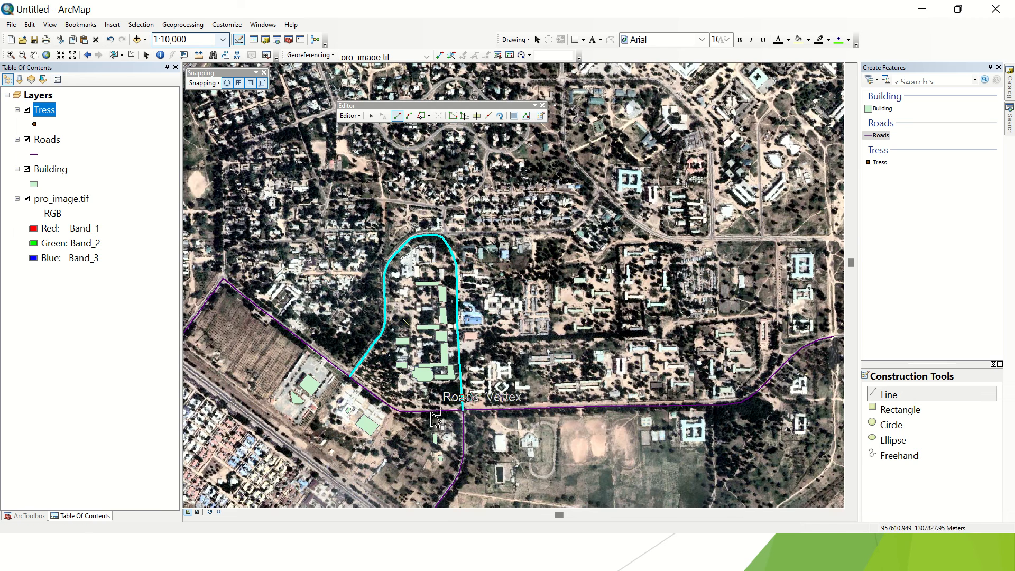
scroll(696, 342, up, 3)
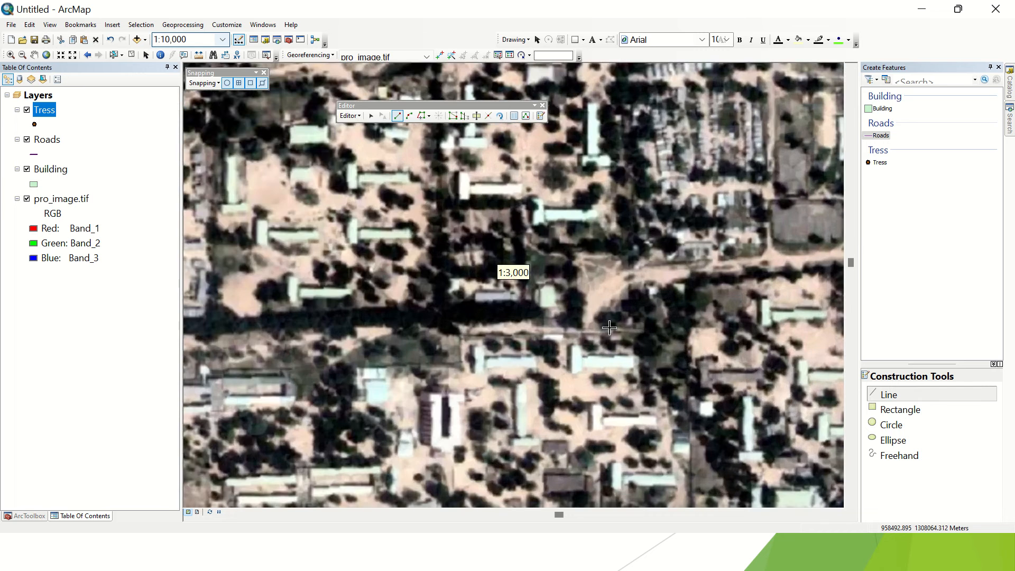
scroll(526, 296, down, 3)
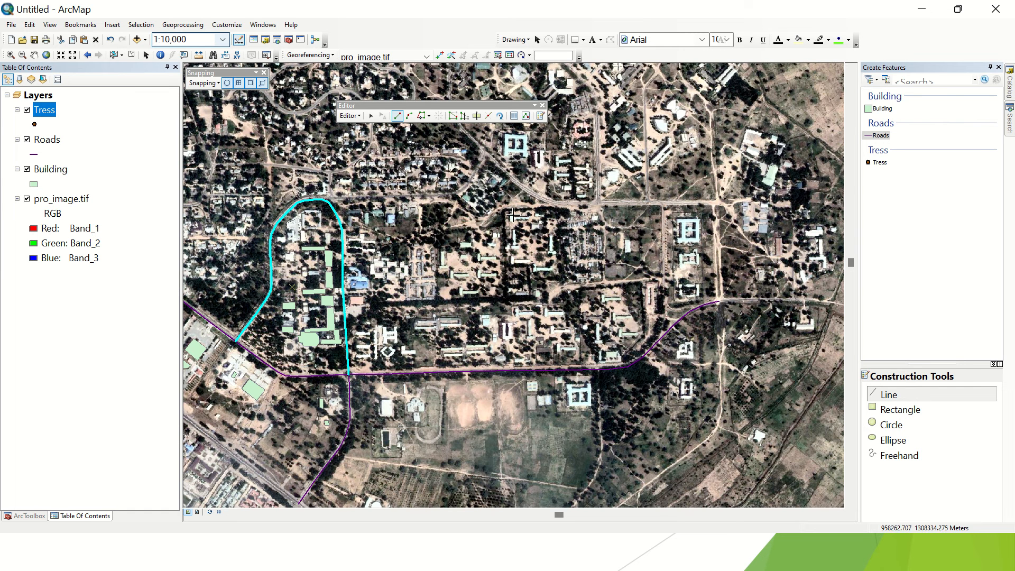
click(350, 116)
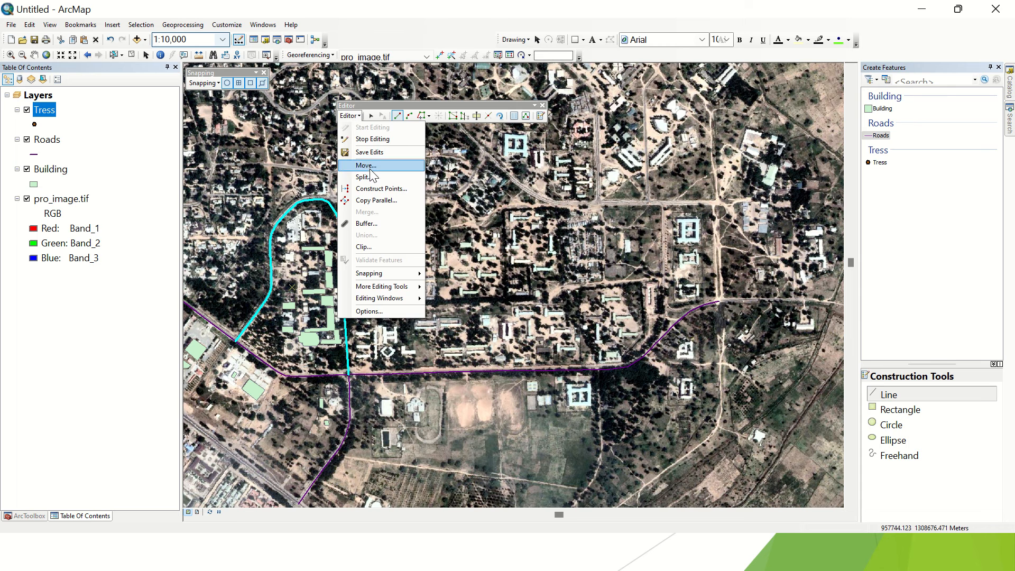
click(375, 152)
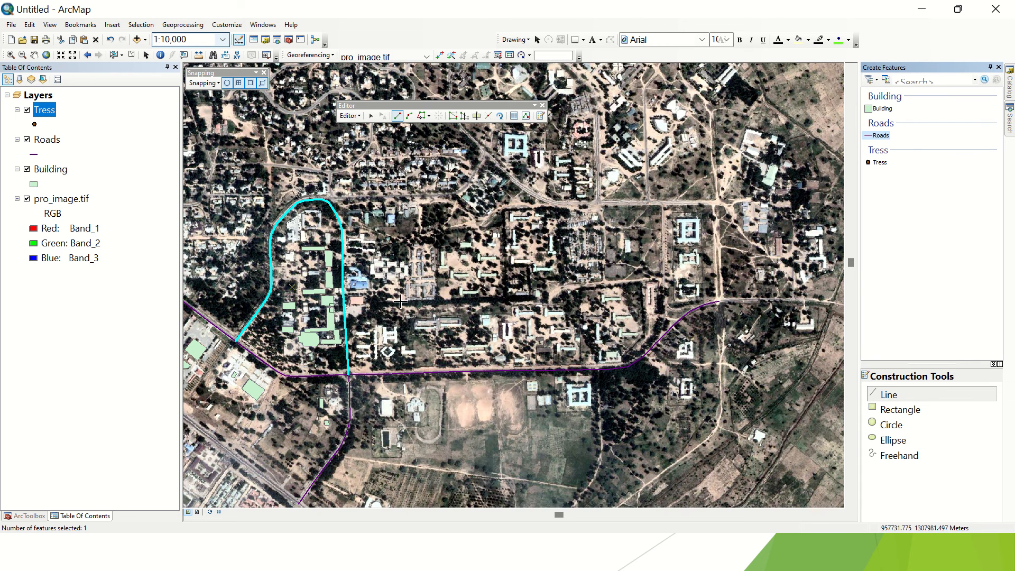
drag(711, 288, 510, 285)
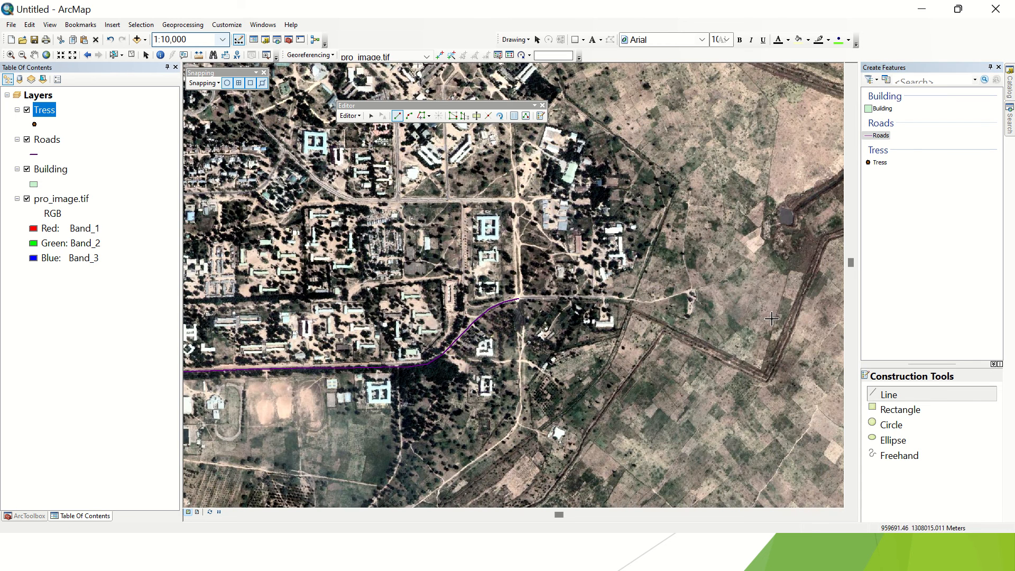
Step: Draw a Roads line about 326 m long north from the existing road's eastern endpoint to the crossroads and finish the sketch
scroll(486, 191, up, 3)
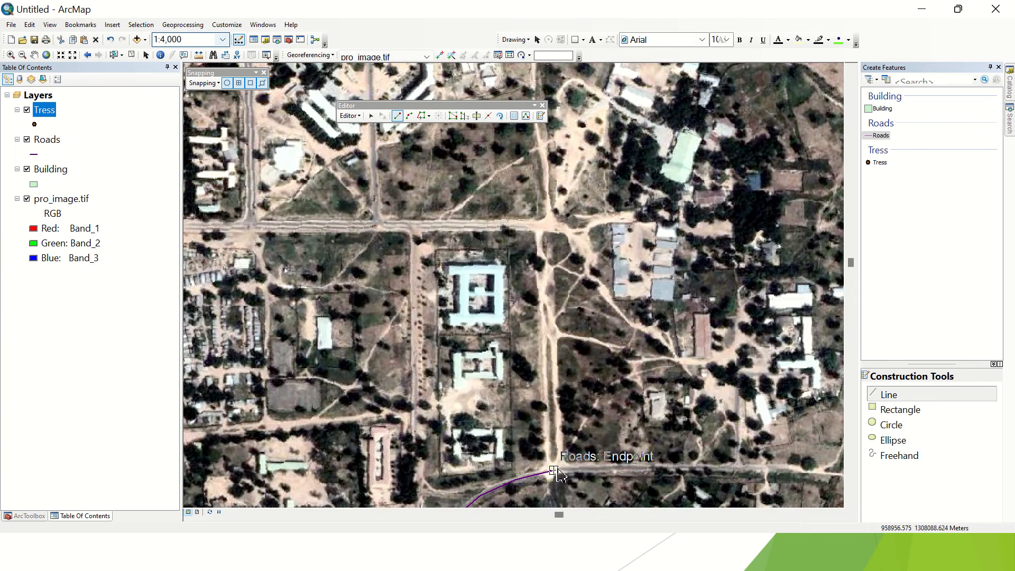
click(554, 471)
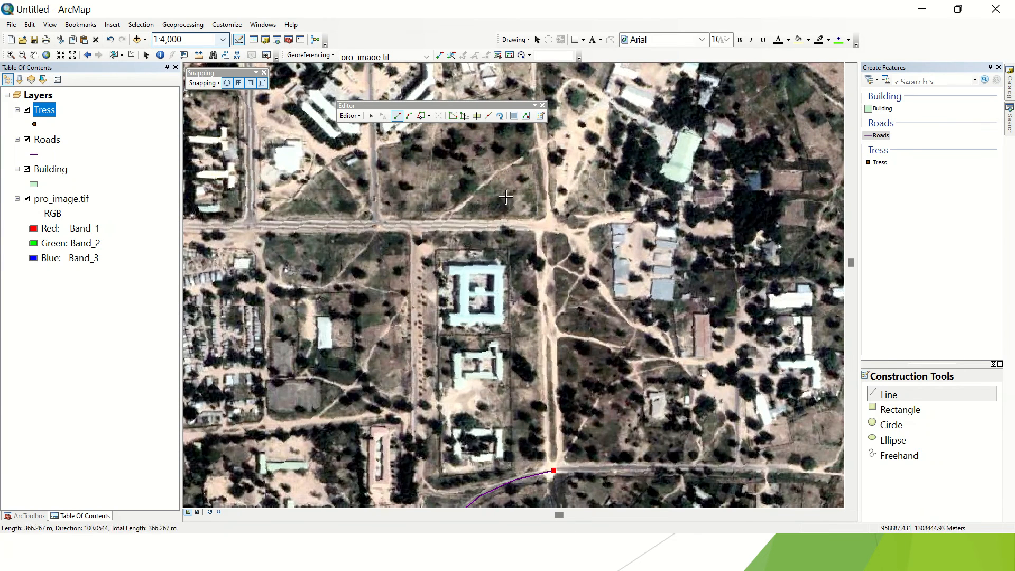
click(546, 226)
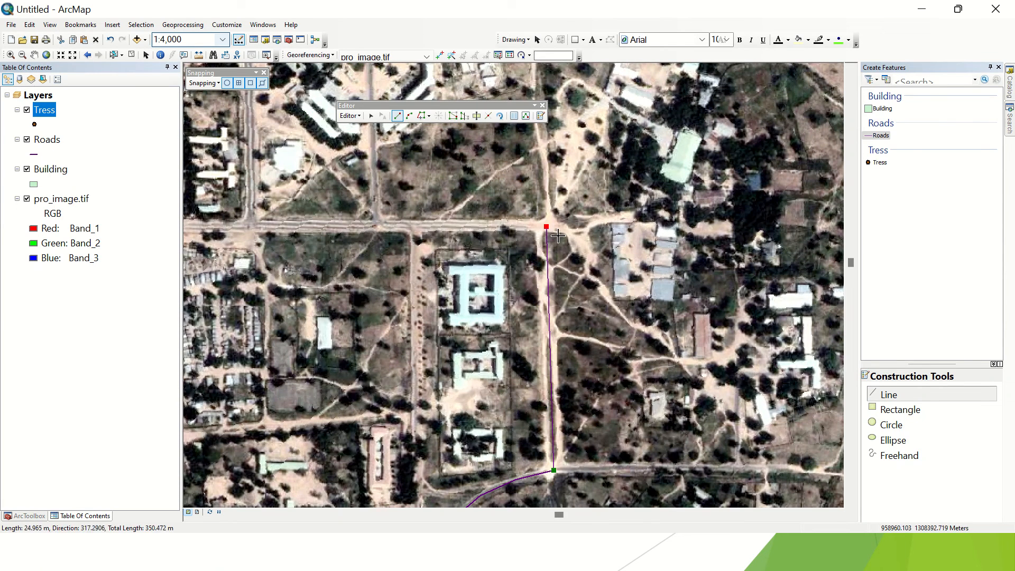
right_click(548, 233)
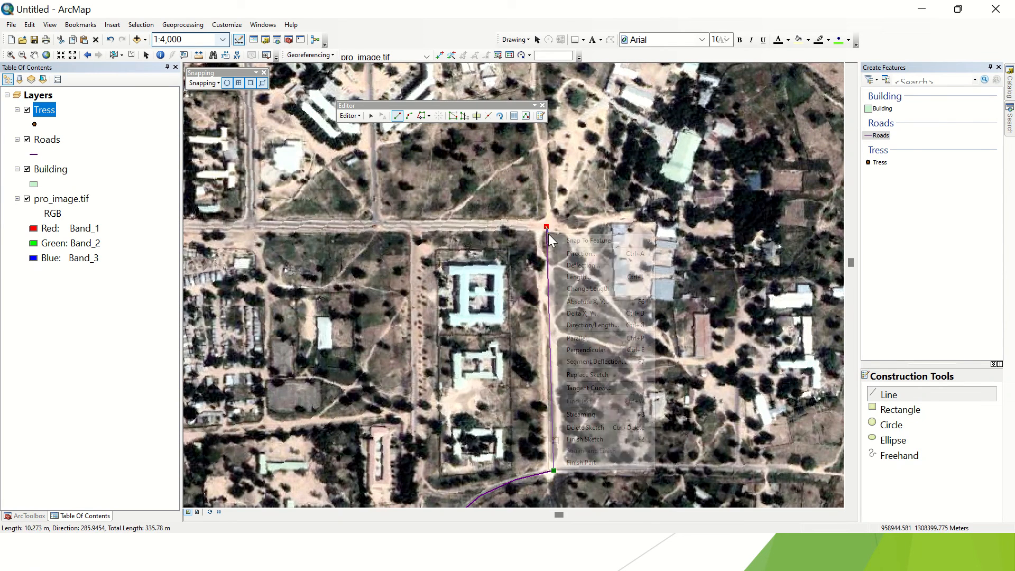
click(597, 440)
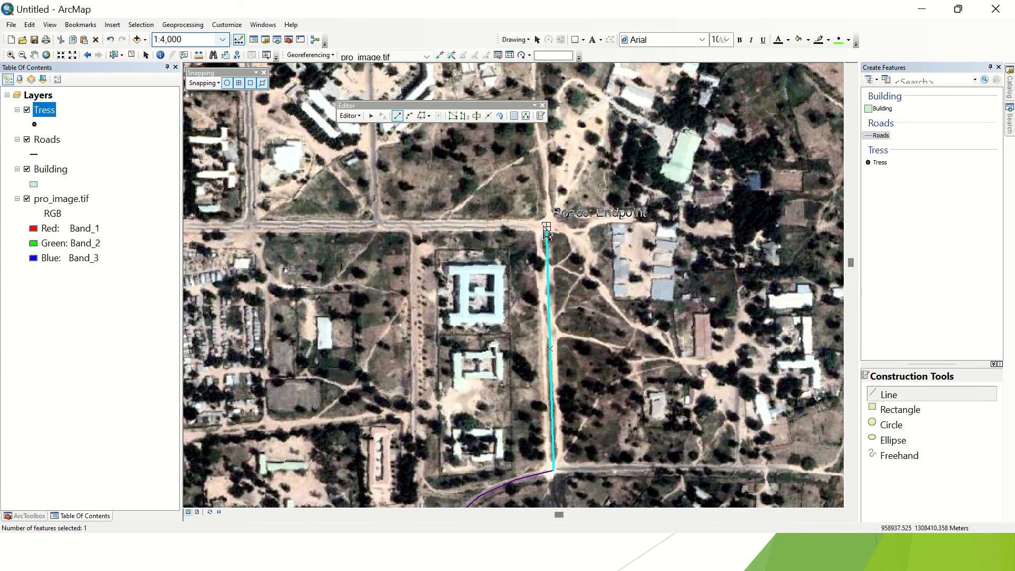
Step: Start a Roads line snapped to the new road's northern endpoint and trace west to the bend, about 527 m in total
click(547, 229)
drag(307, 288, 568, 357)
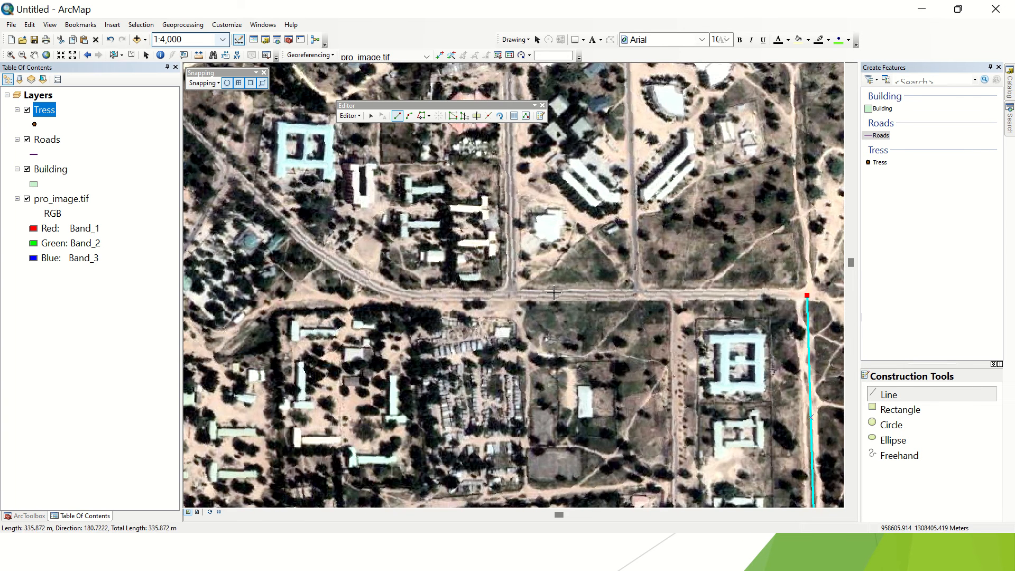
click(509, 295)
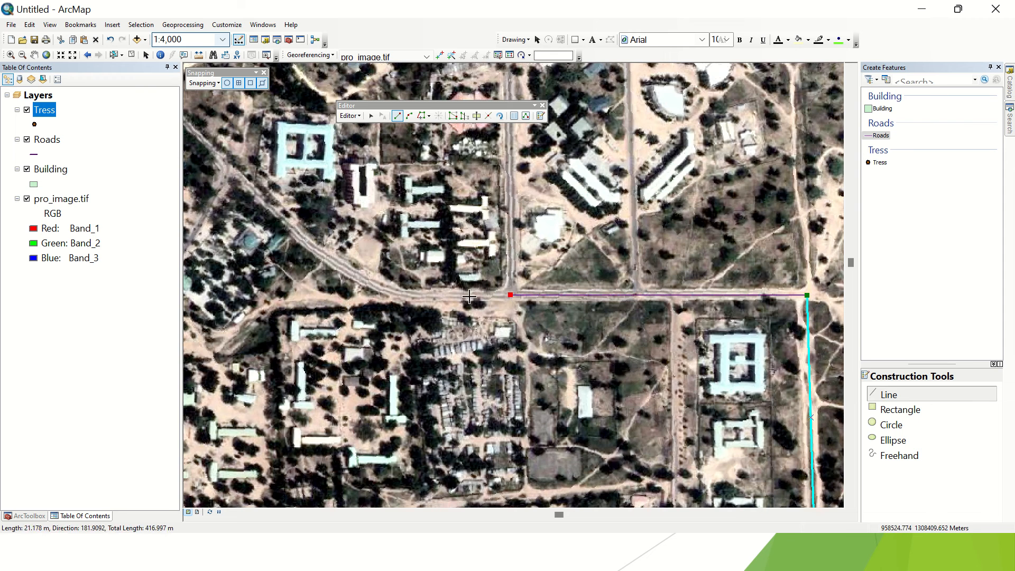
scroll(402, 290, up, 1)
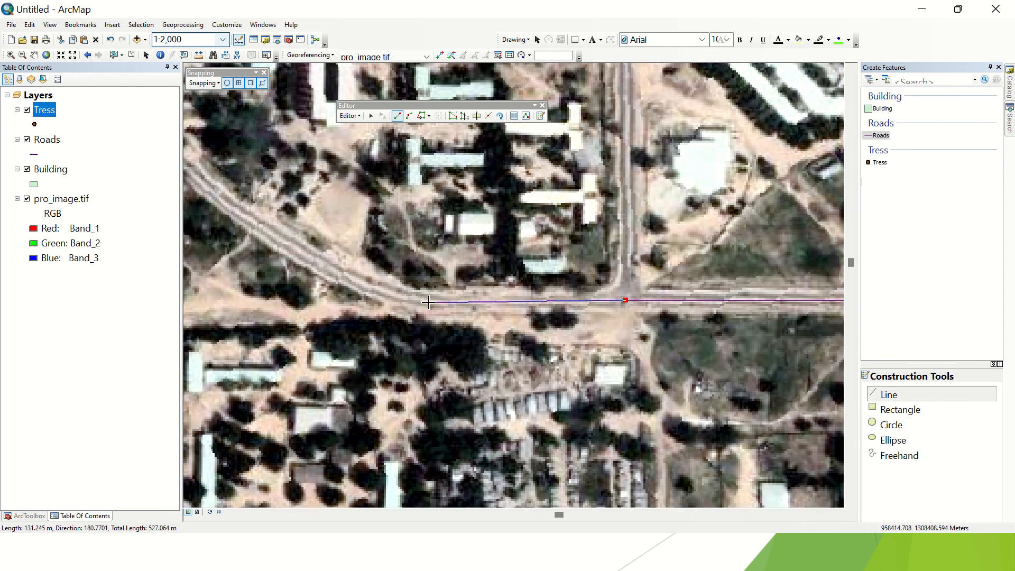
click(428, 303)
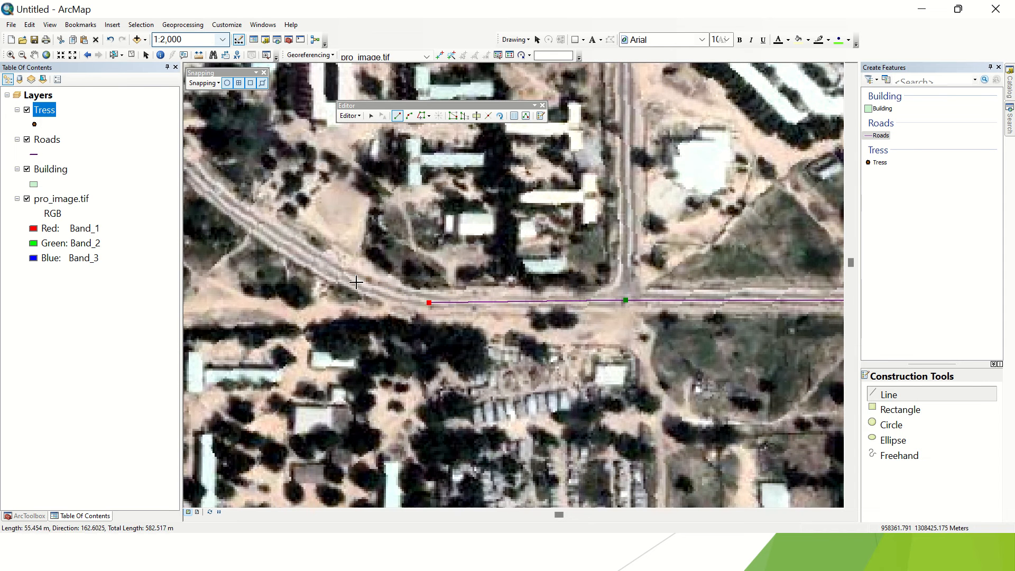
Step: Continue the Roads line around the bend and northwest between the trees, reaching a total length of about 799 m
click(383, 290)
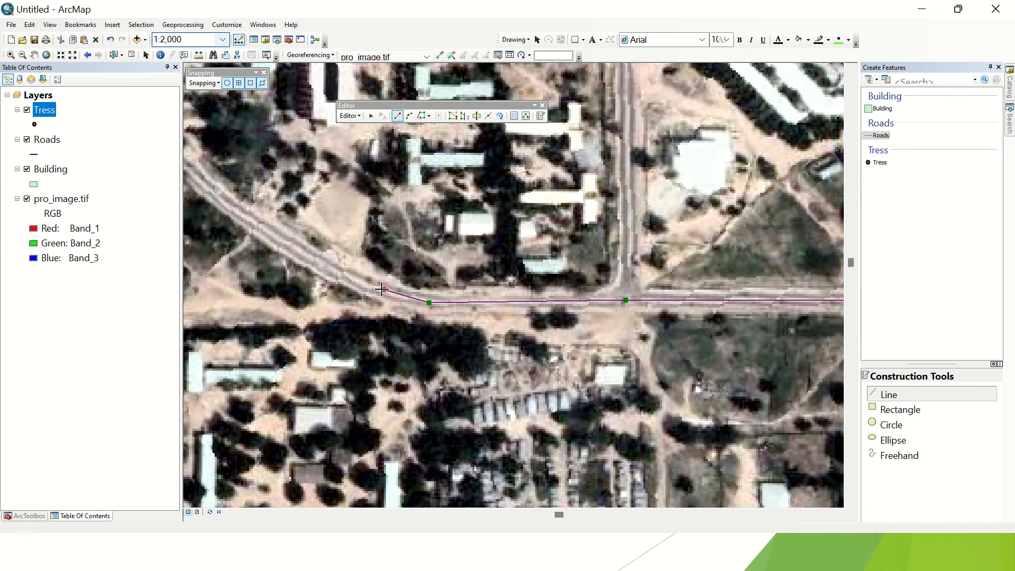
click(294, 250)
drag(294, 240, 540, 353)
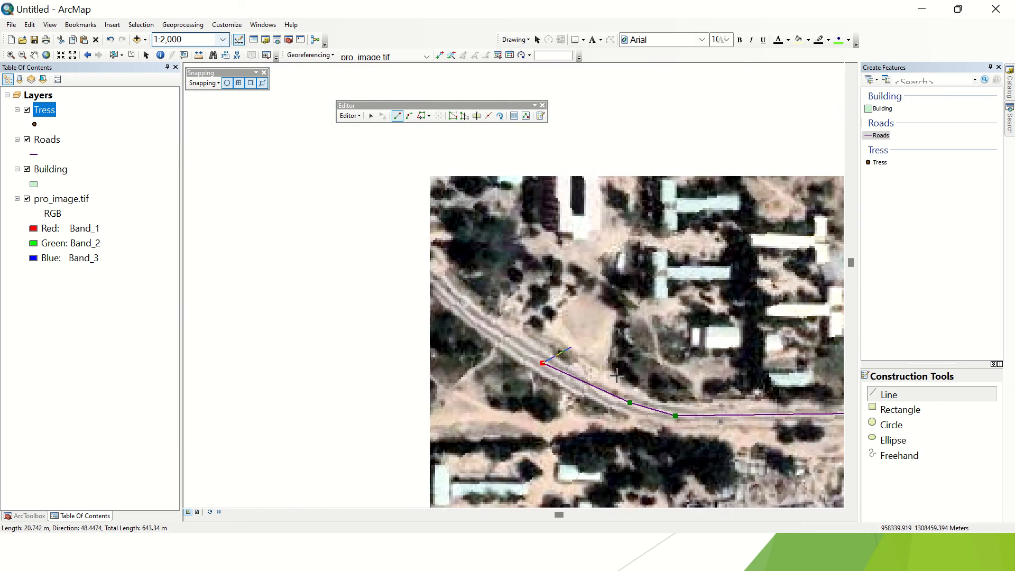
click(502, 335)
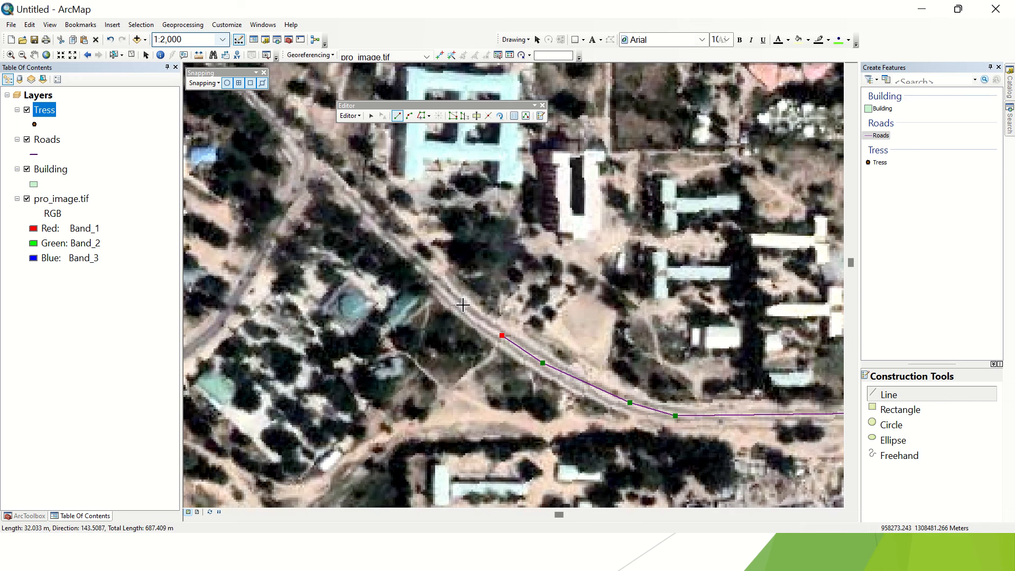
click(445, 289)
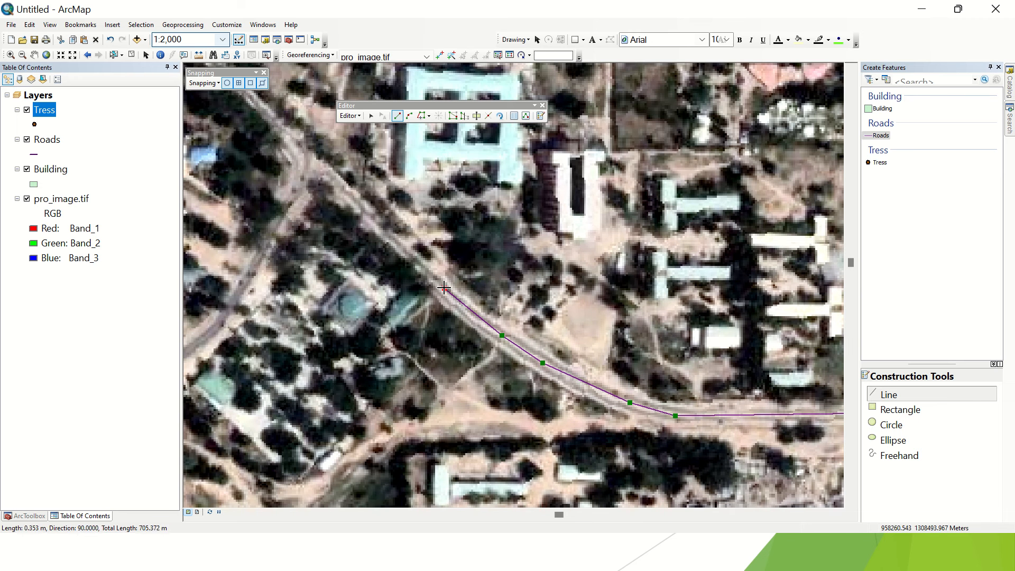
click(339, 192)
Step: Extend the Roads line northwest past the side-road fork to the dirt track junction, reaching a total length of about 983 m
scroll(709, 458, down, 2)
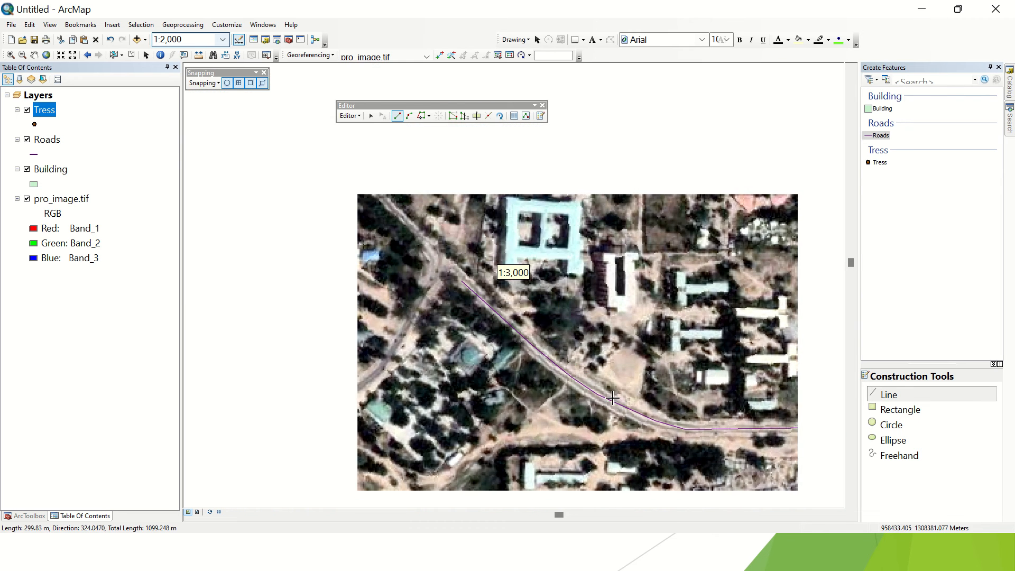
drag(563, 422, 615, 474)
drag(531, 428, 578, 489)
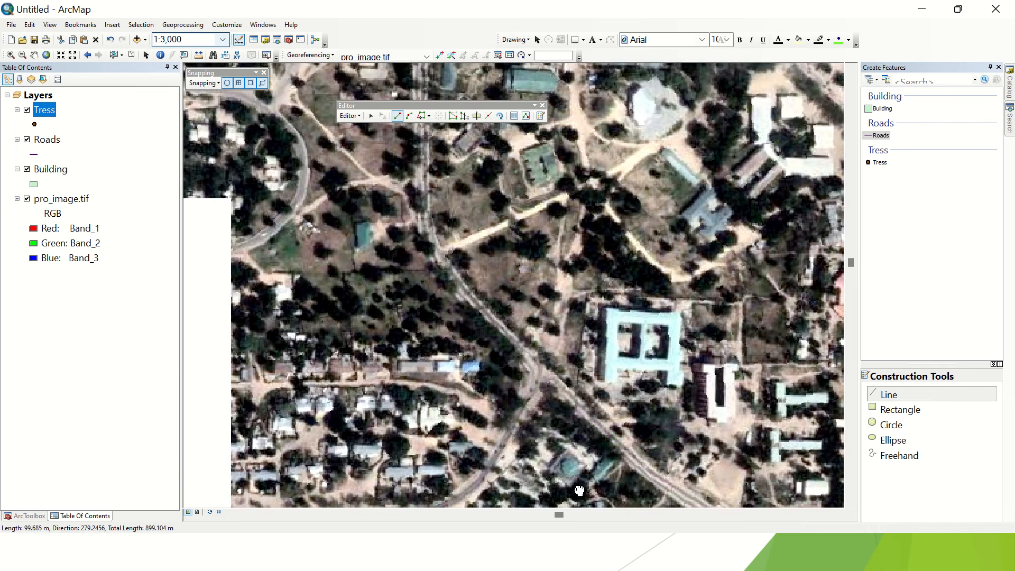
scroll(555, 398, up, 1)
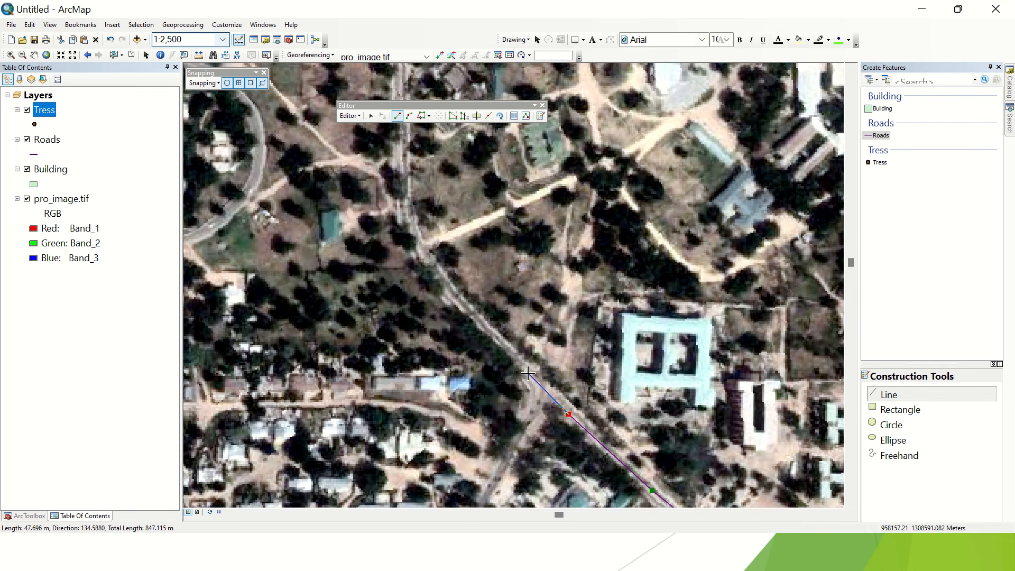
click(528, 379)
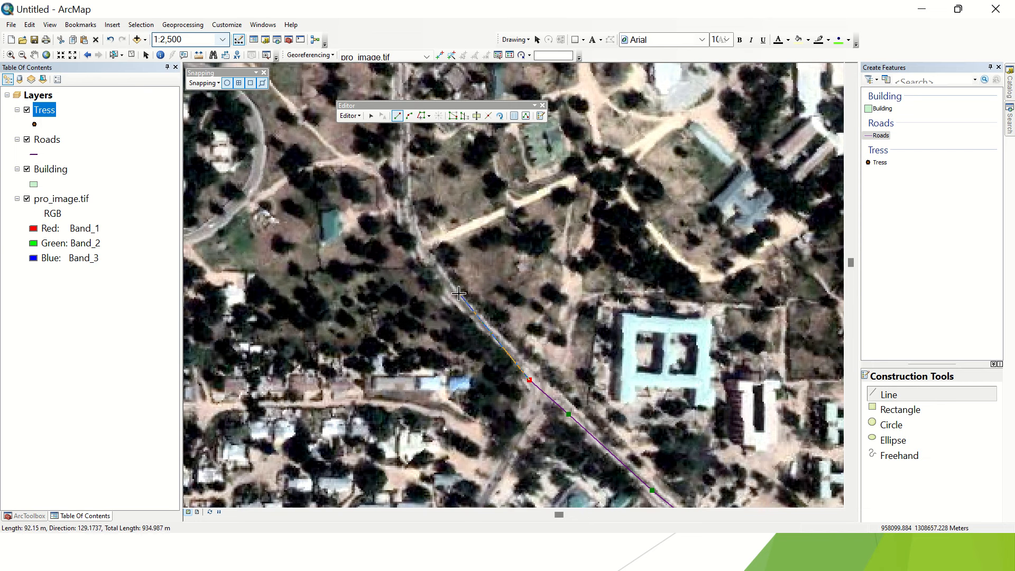
click(453, 296)
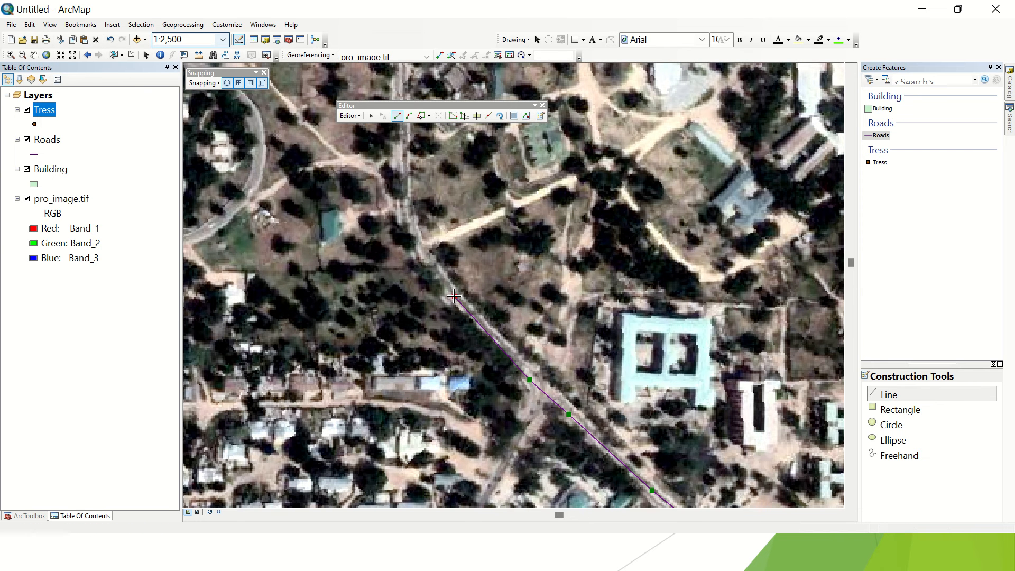
click(423, 250)
Step: Turn the Roads line north and finish it at the tree-lined crossroads, with a total length of about 1230 m
drag(368, 202, 418, 324)
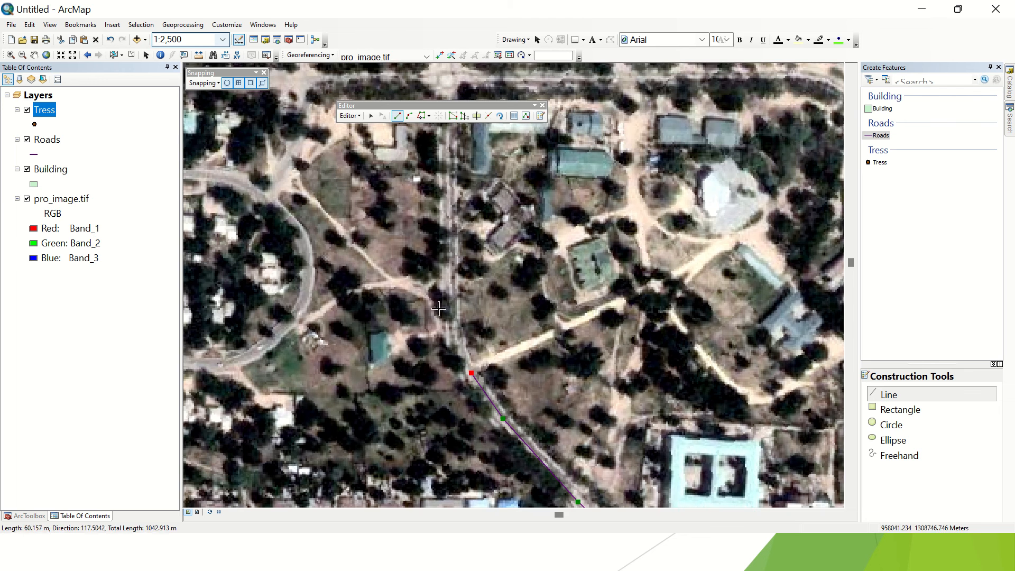
click(452, 332)
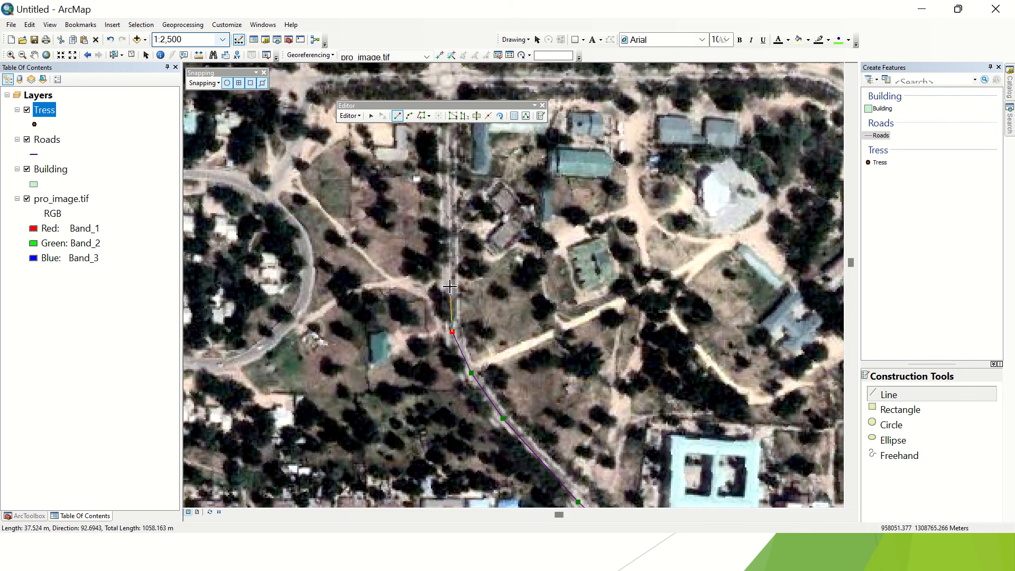
click(450, 285)
drag(449, 120, 476, 210)
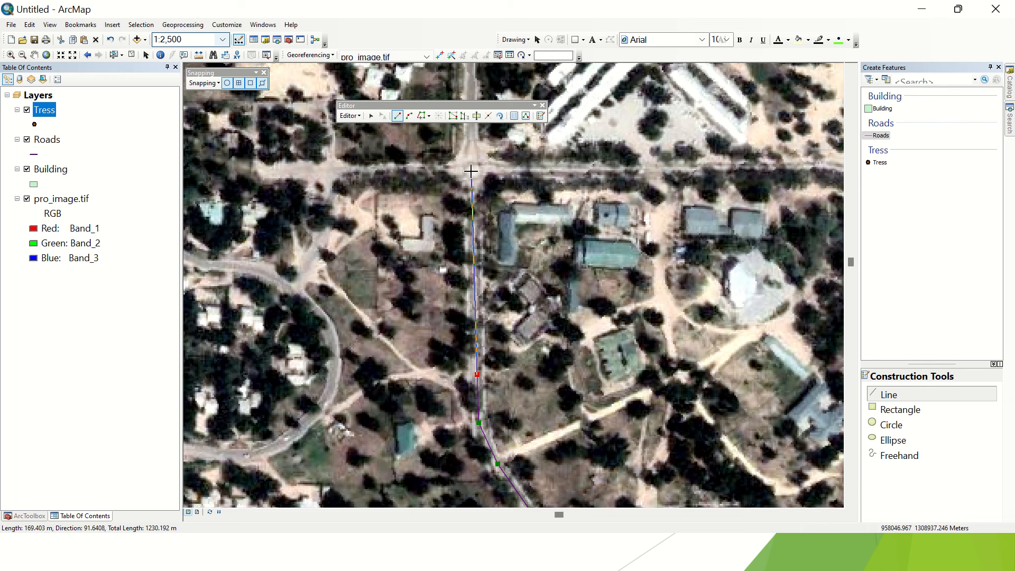
double_click(471, 170)
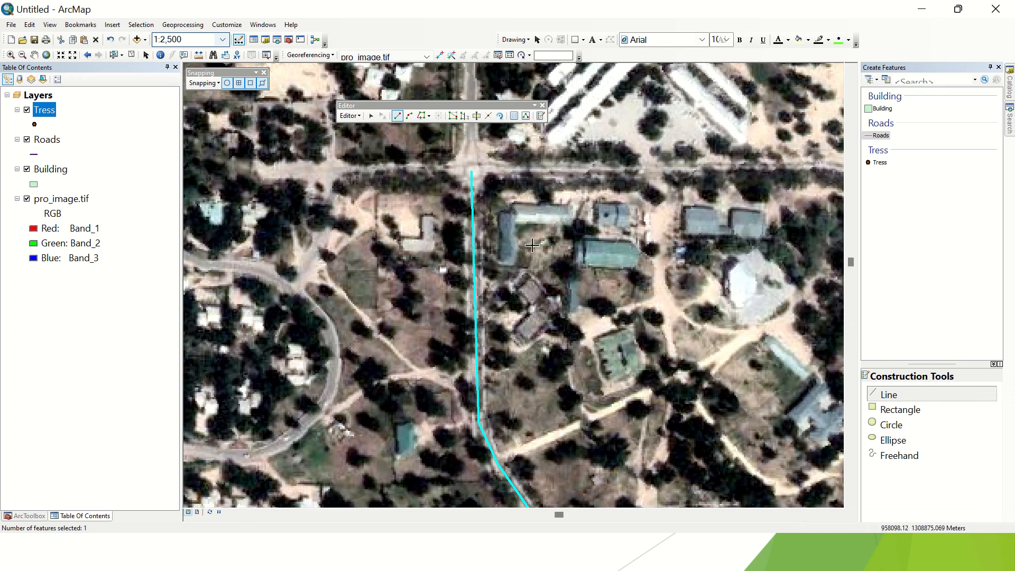
Step: Start another Roads line snapped to the endpoint at the tree-lined crossroads and trace north past the dirt side road, about 236 m
drag(535, 262, 542, 387)
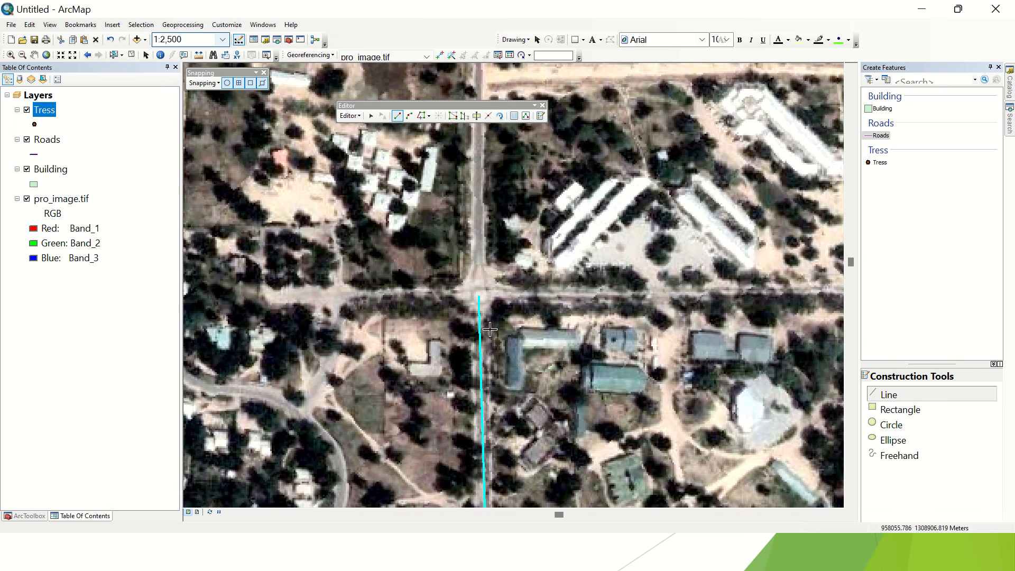
scroll(490, 329, up, 3)
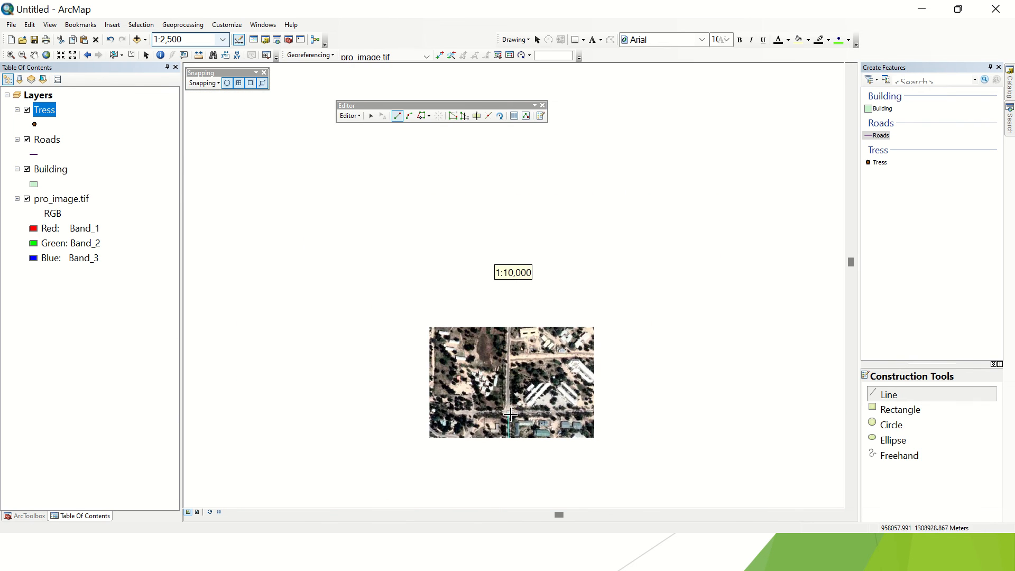
scroll(505, 418, down, 1)
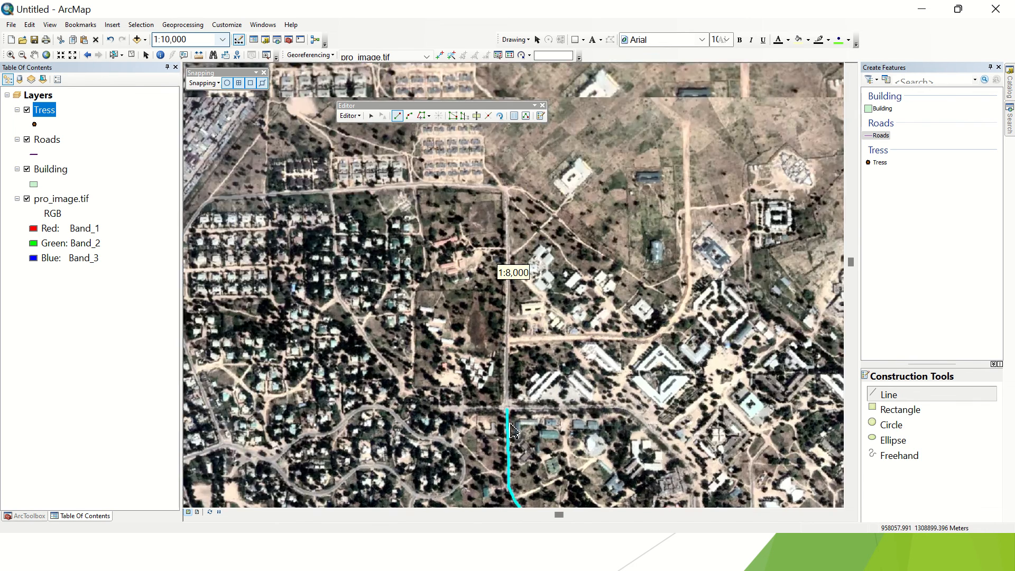
click(505, 401)
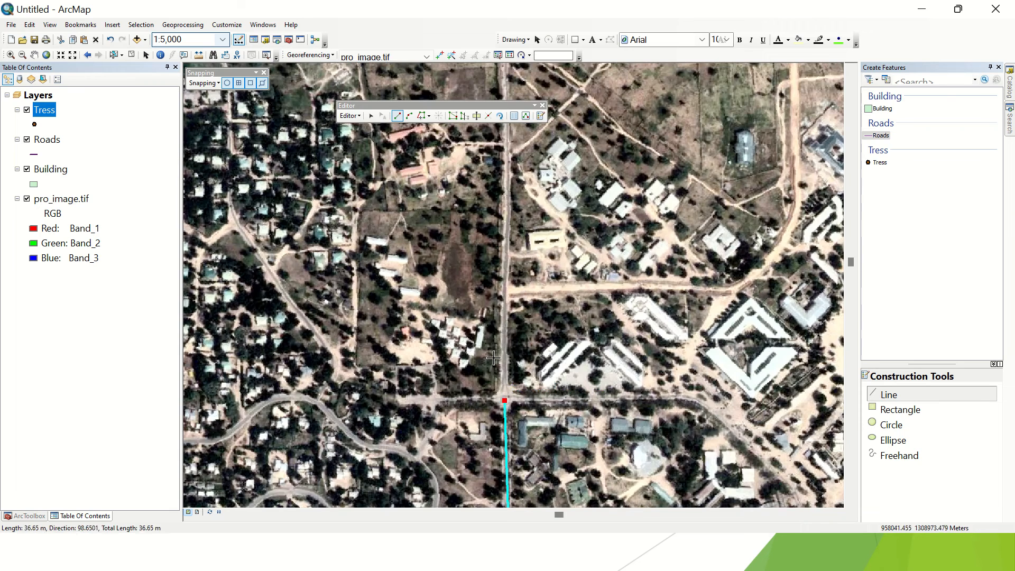
scroll(489, 325, down, 1)
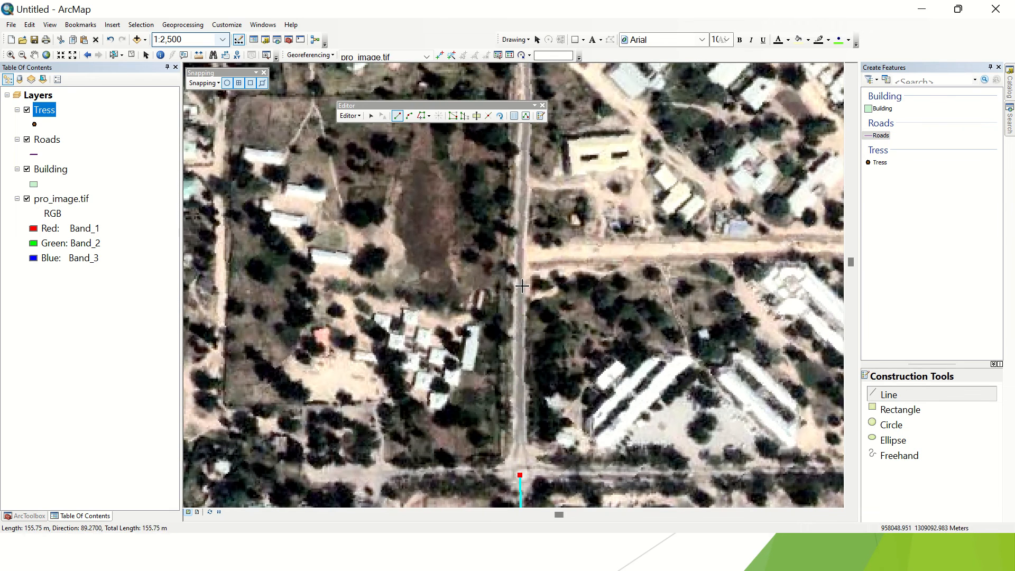
click(521, 284)
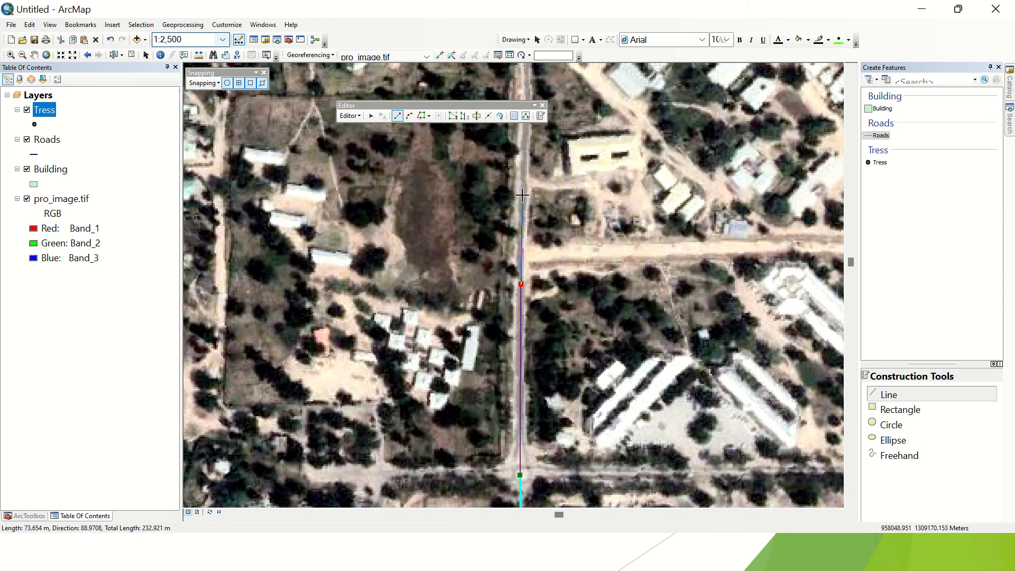
click(523, 192)
Step: Continue the Roads line straight north and finish it at the junction with the east-west road, about 597 m in total
drag(569, 334, 596, 430)
drag(568, 252, 549, 303)
scroll(549, 303, down, 1)
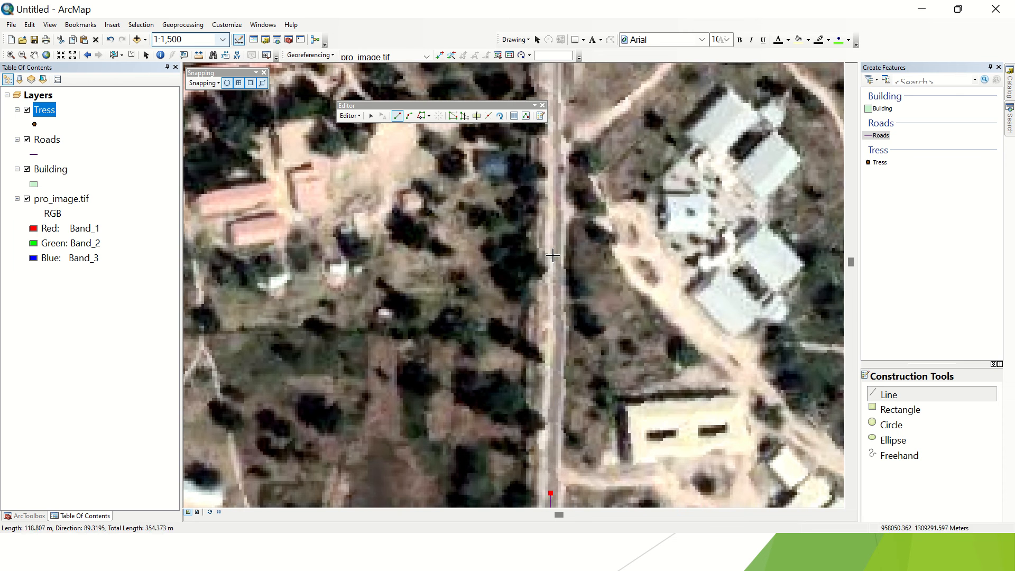
click(551, 261)
scroll(552, 262, down, 1)
drag(561, 262, 580, 492)
click(573, 169)
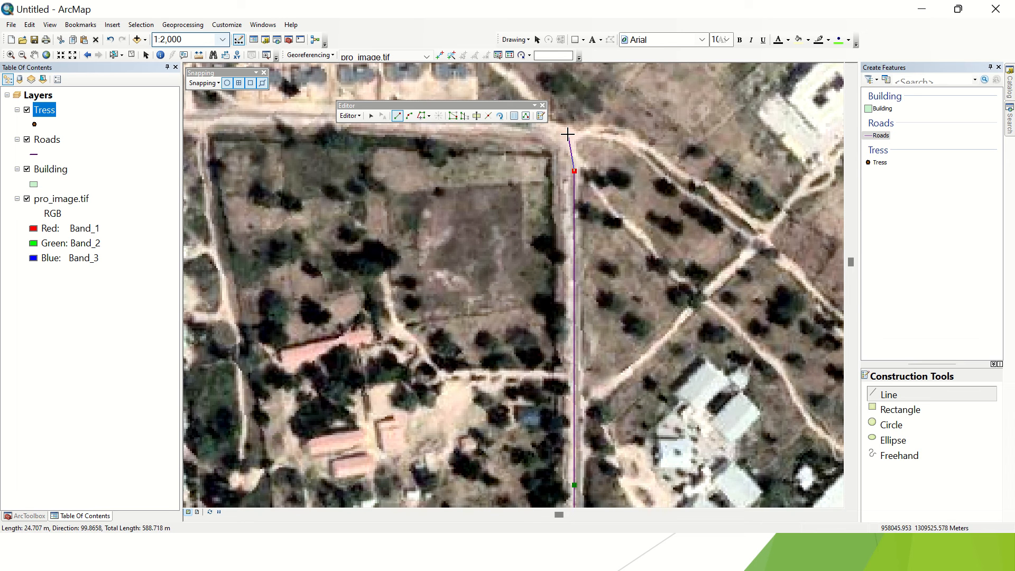
click(566, 133)
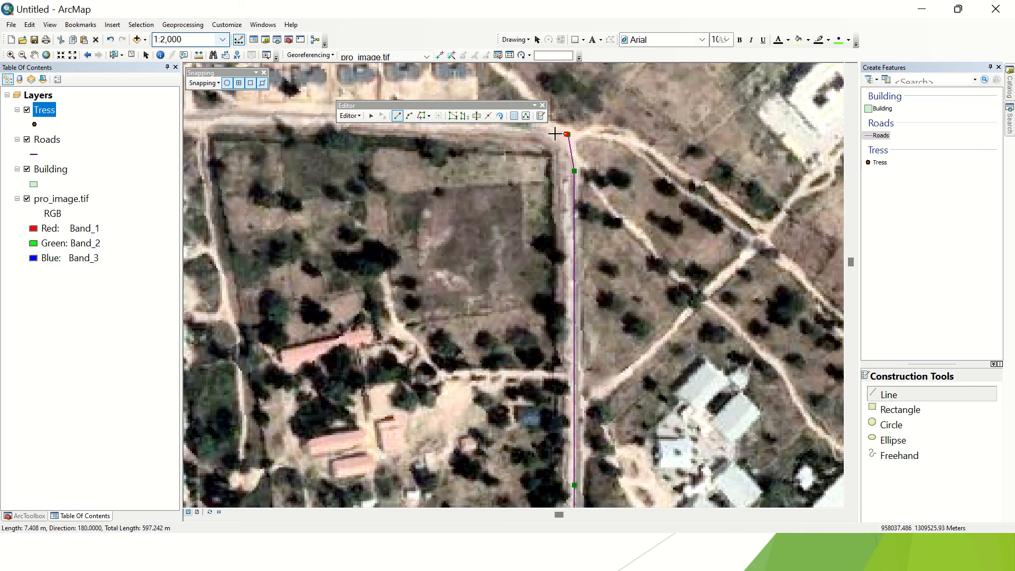
double_click(555, 134)
Step: Start a Roads line snapped to the vertex atop the loop road and trace the road east to the bend, about 407 m
scroll(575, 133, up, 10)
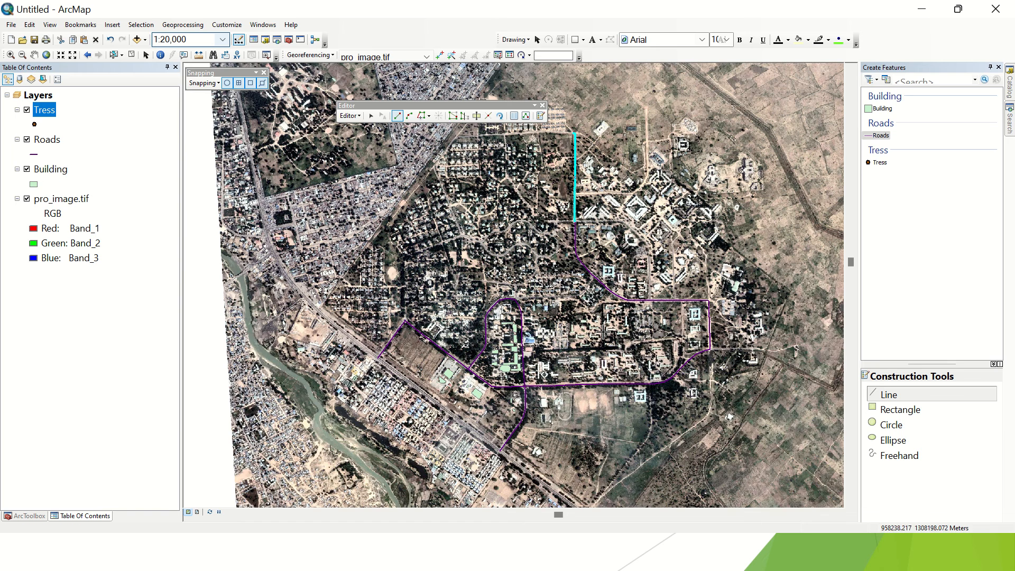
scroll(603, 331, down, 4)
scroll(477, 274, down, 4)
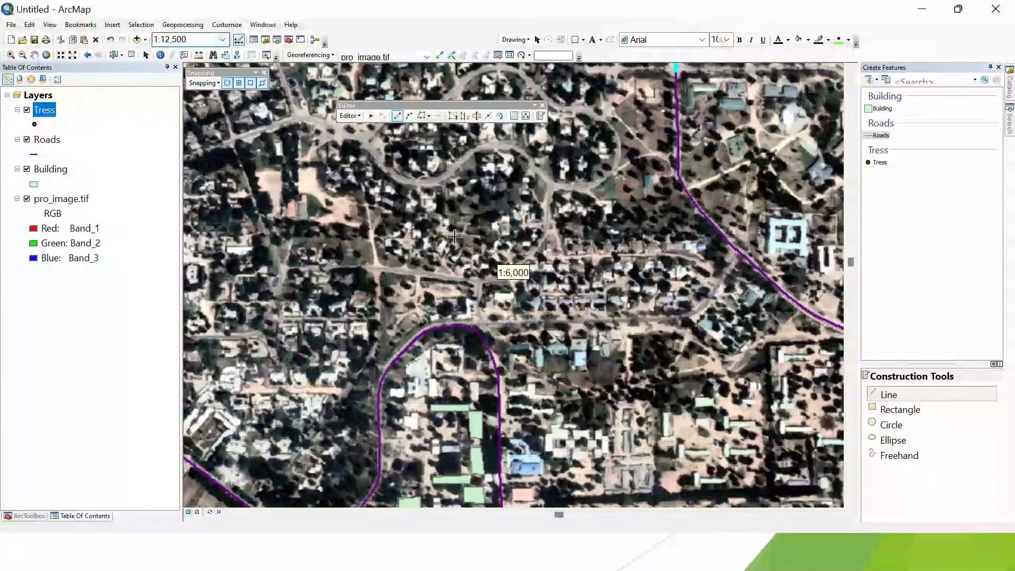
scroll(608, 336, down, 4)
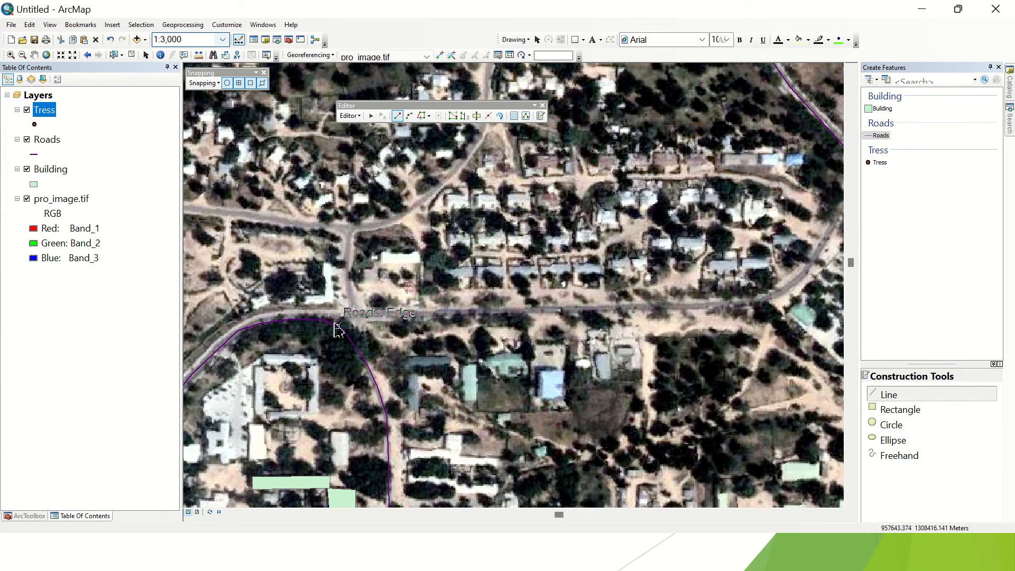
click(343, 329)
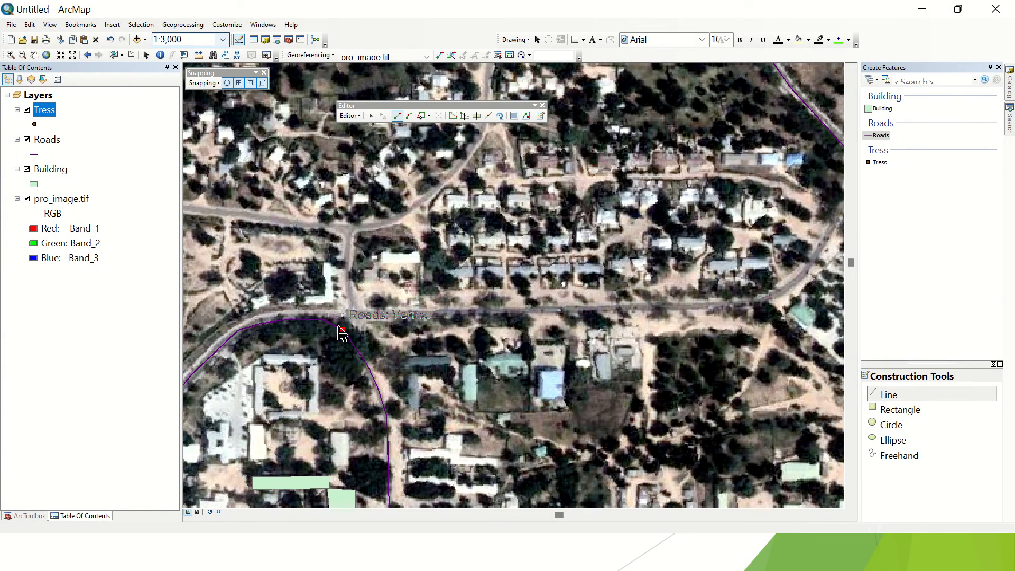
click(372, 317)
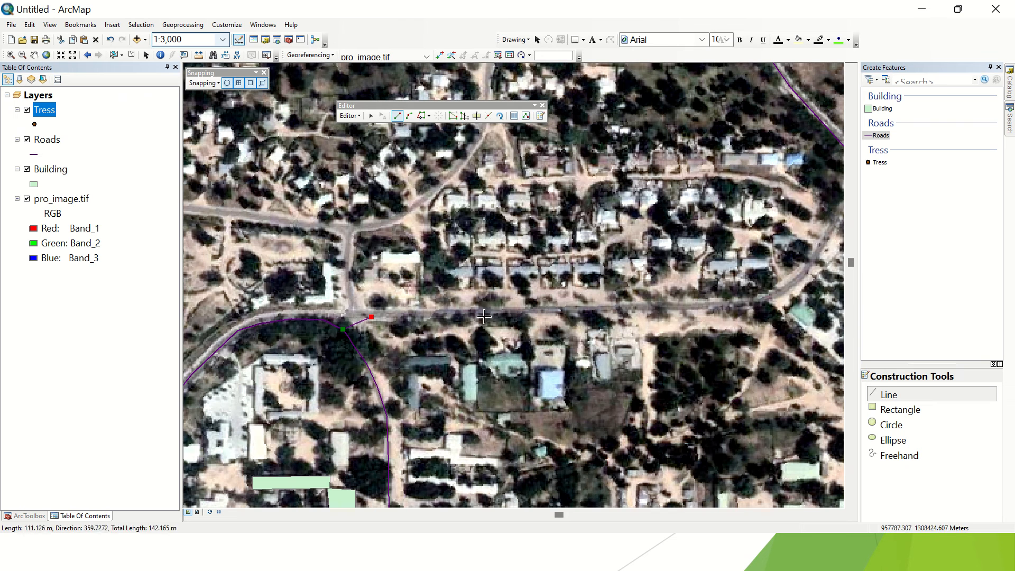
click(539, 312)
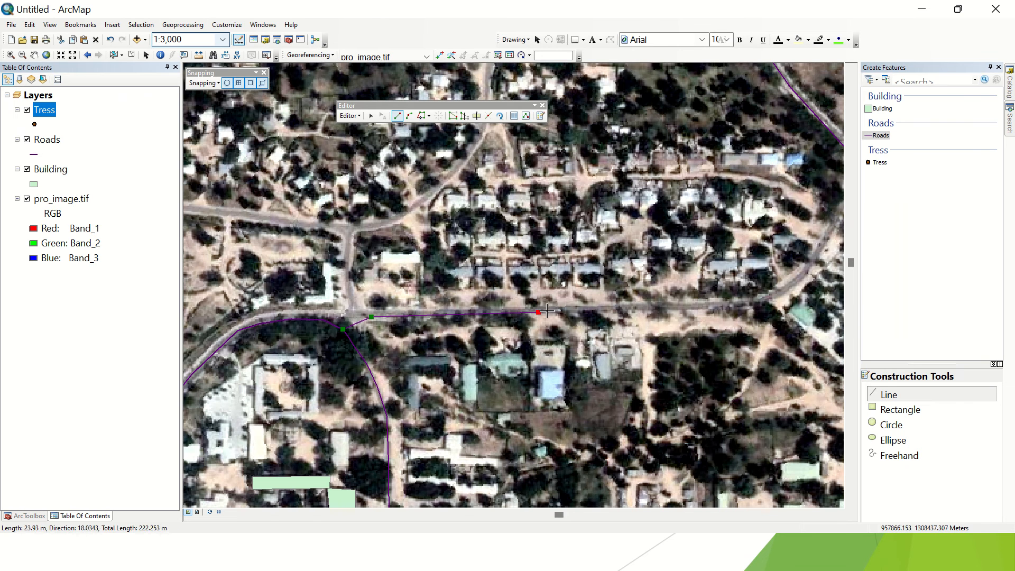
scroll(562, 312, up, 1)
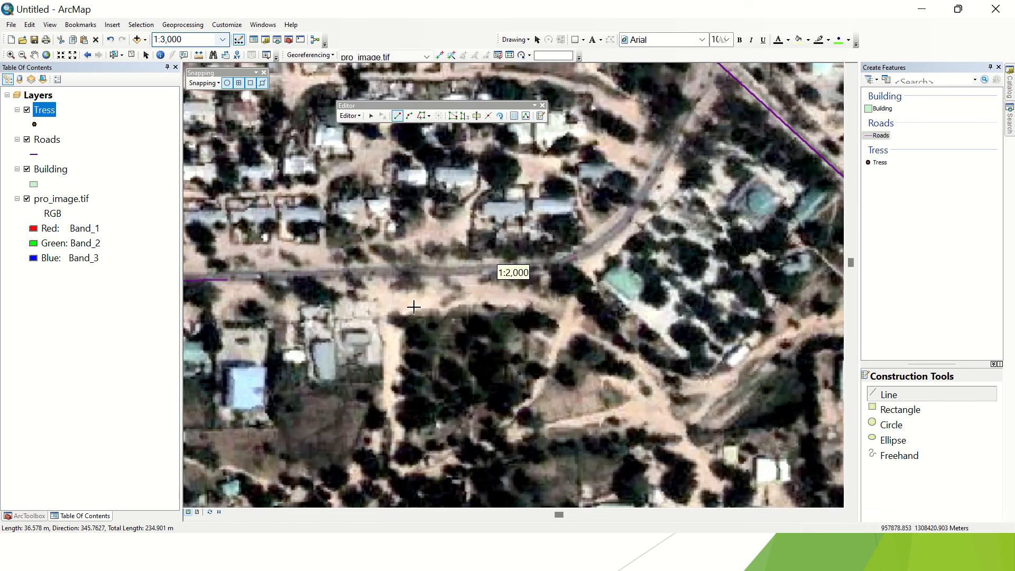
click(429, 272)
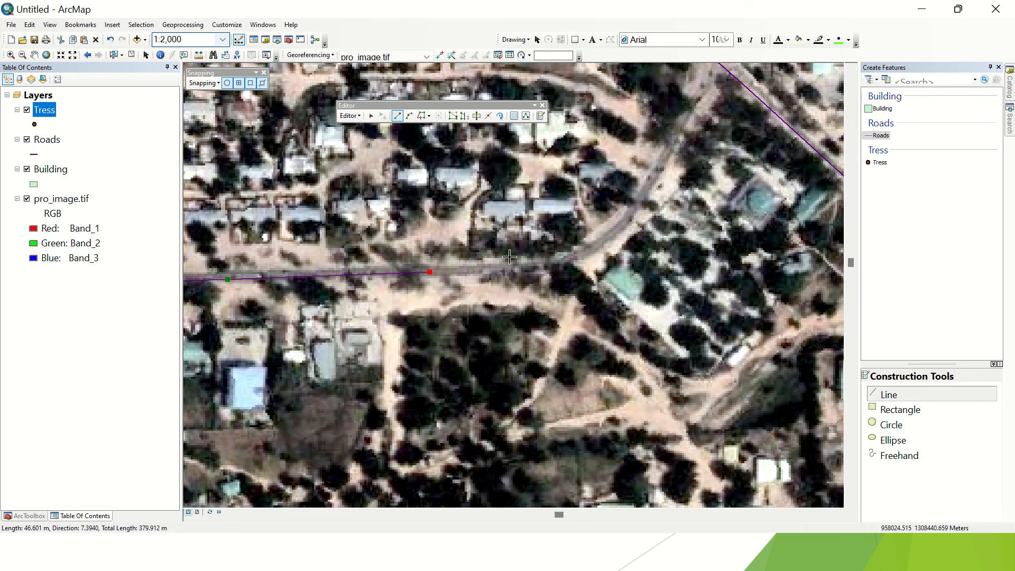
click(539, 268)
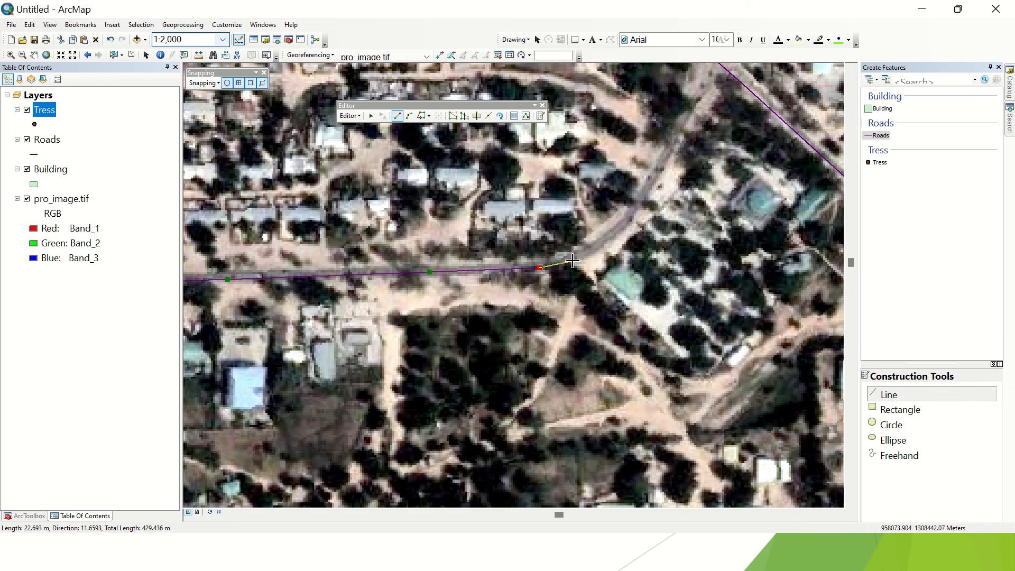
Step: Continue the Roads line around the bend toward the northeast with closely spaced vertices, reaching about 479 m in total
scroll(569, 262, up, 1)
click(568, 261)
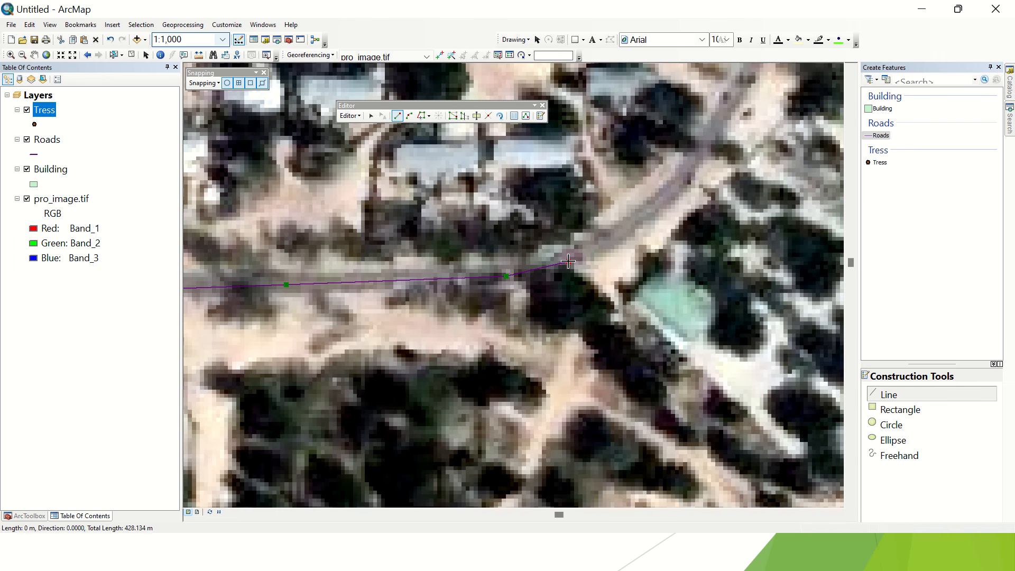
click(611, 241)
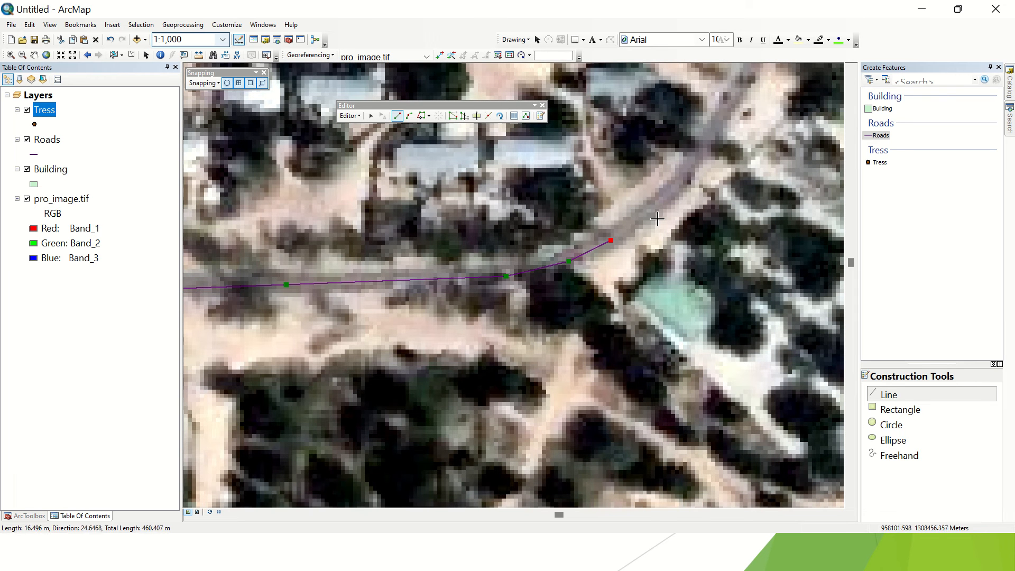
click(650, 214)
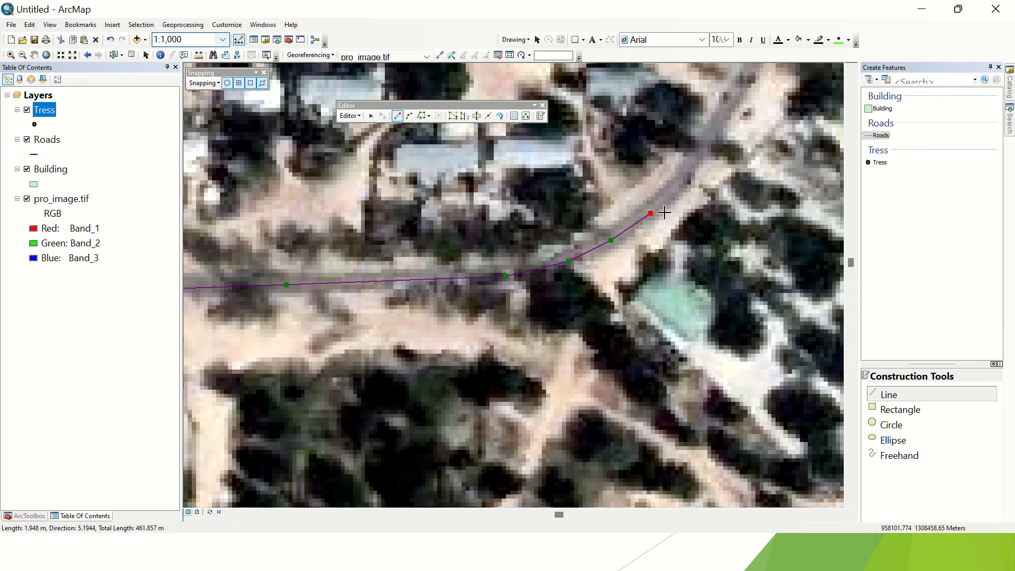
click(688, 169)
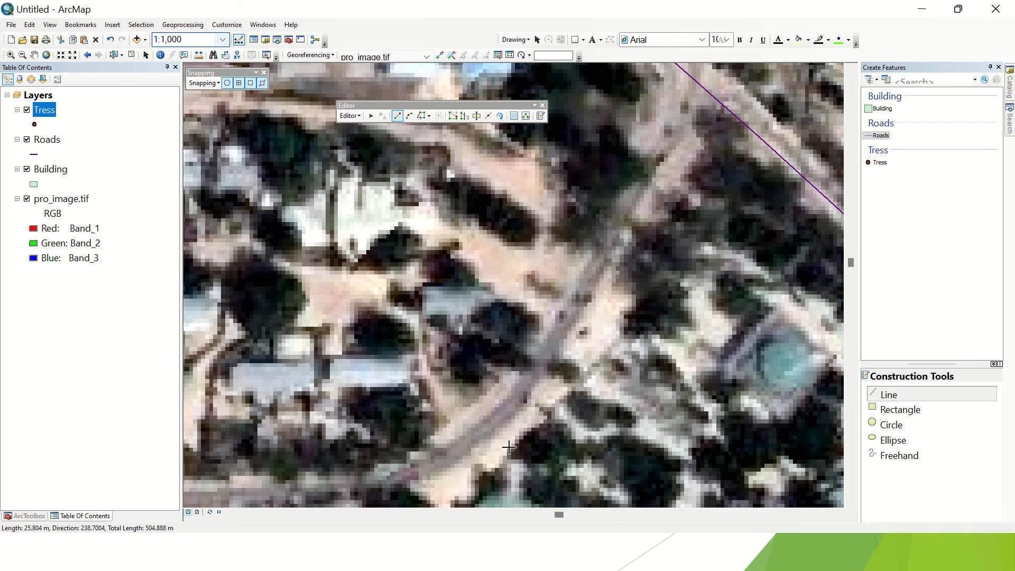
Step: Trace the Roads line up the straight northeast stretch and finish it snapped to the edge of the existing diagonal Roads line
click(568, 319)
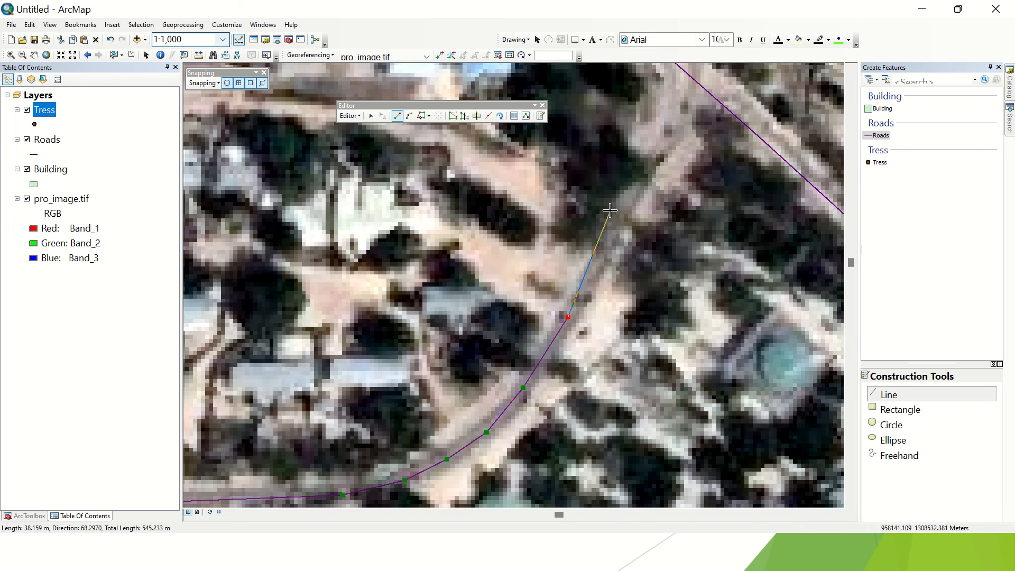
click(633, 205)
drag(619, 212, 555, 411)
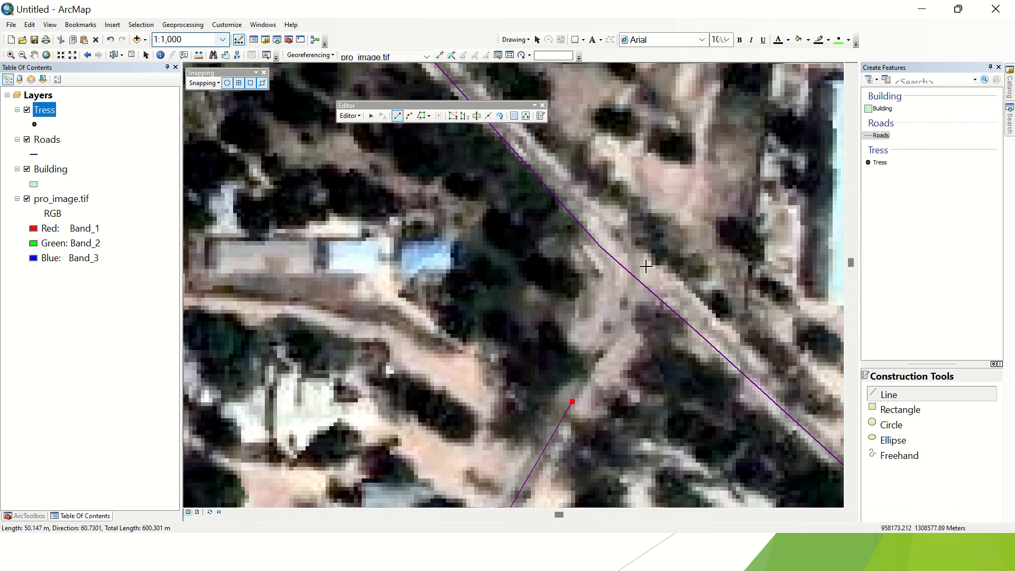
double_click(642, 287)
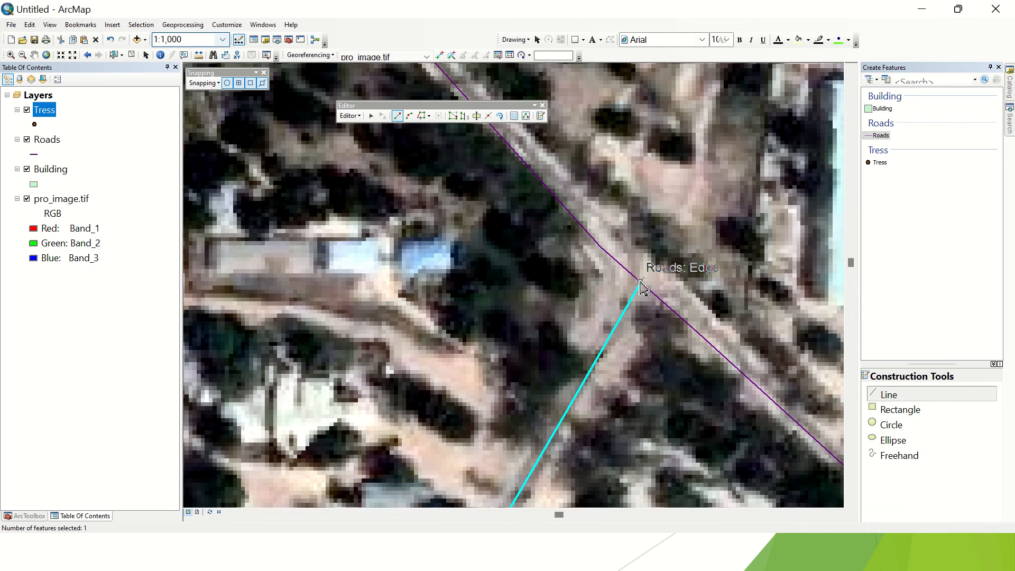
Step: Review the digitized roads and buildings with the pro_image.tif layer hidden, and show the image again
scroll(642, 287, up, 5)
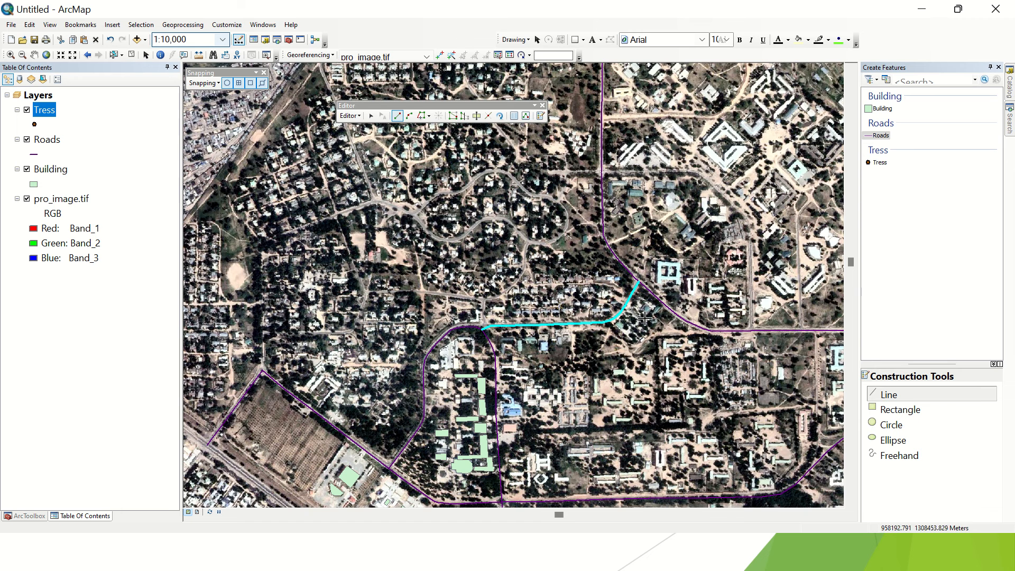
drag(564, 342, 496, 223)
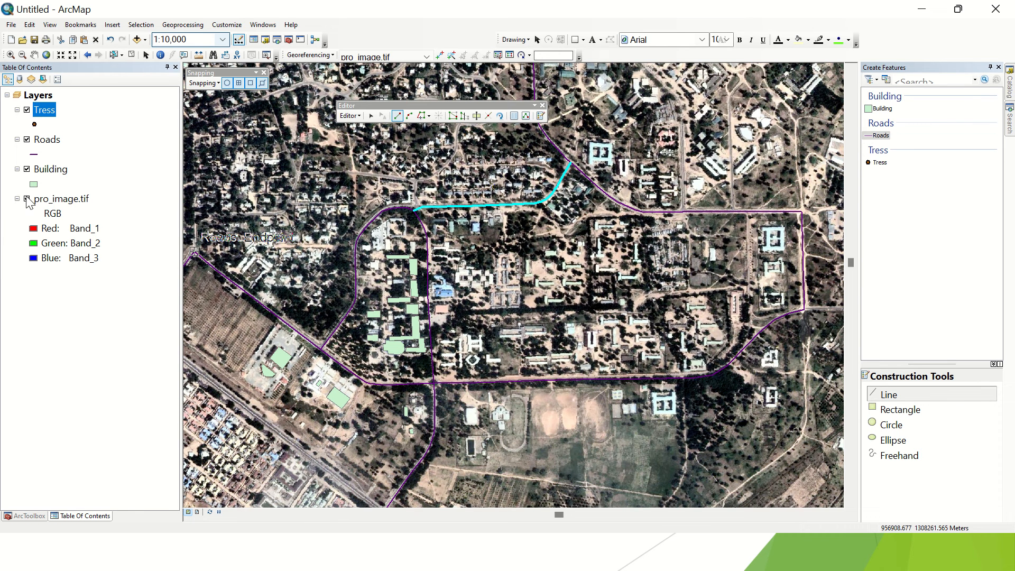
click(18, 199)
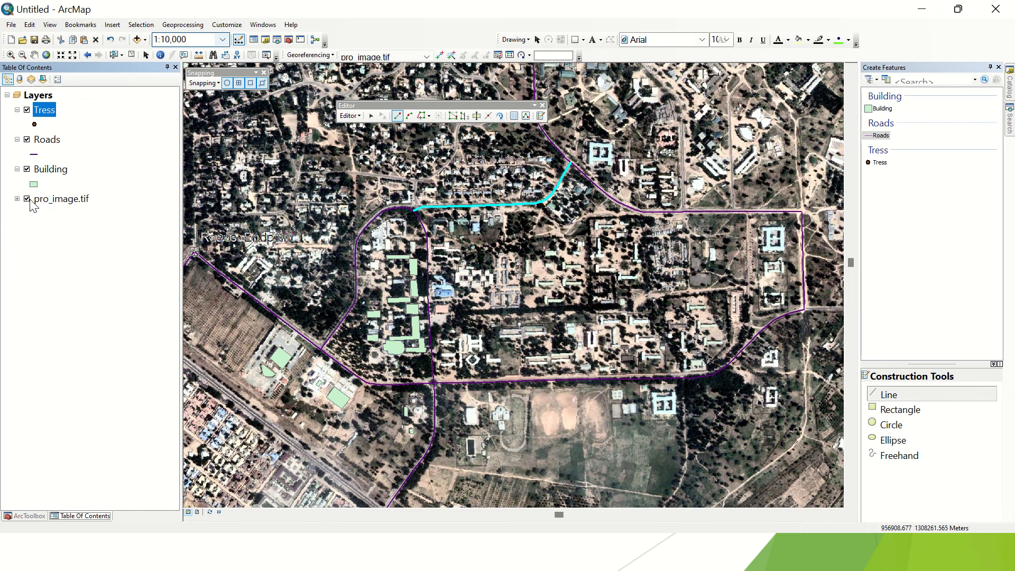
click(18, 199)
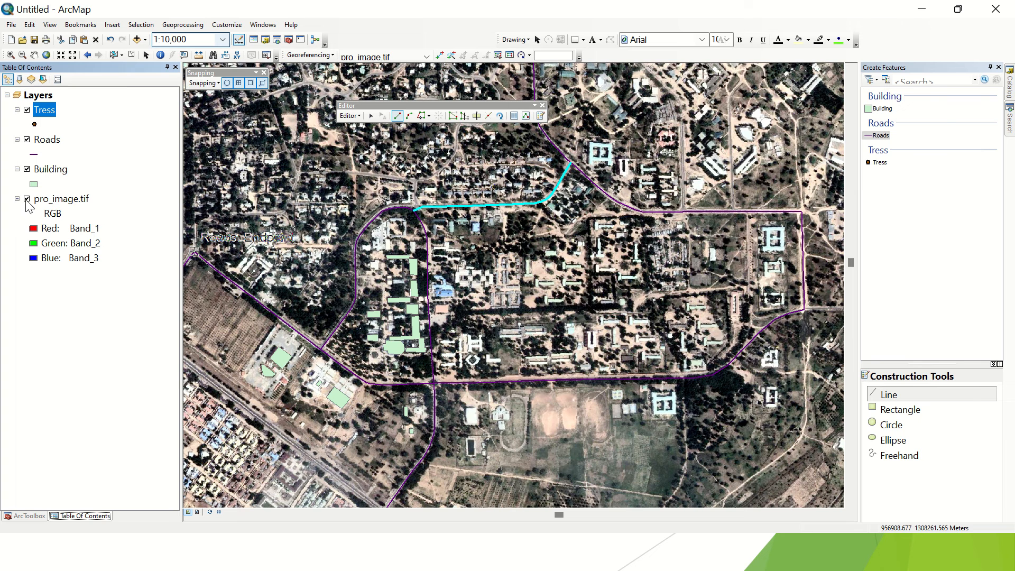
click(27, 199)
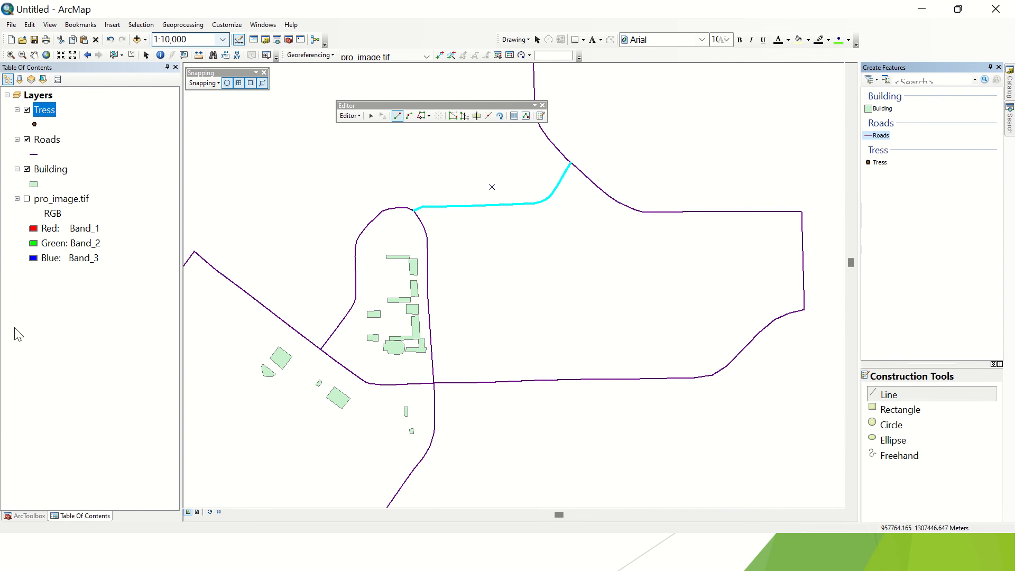
click(27, 199)
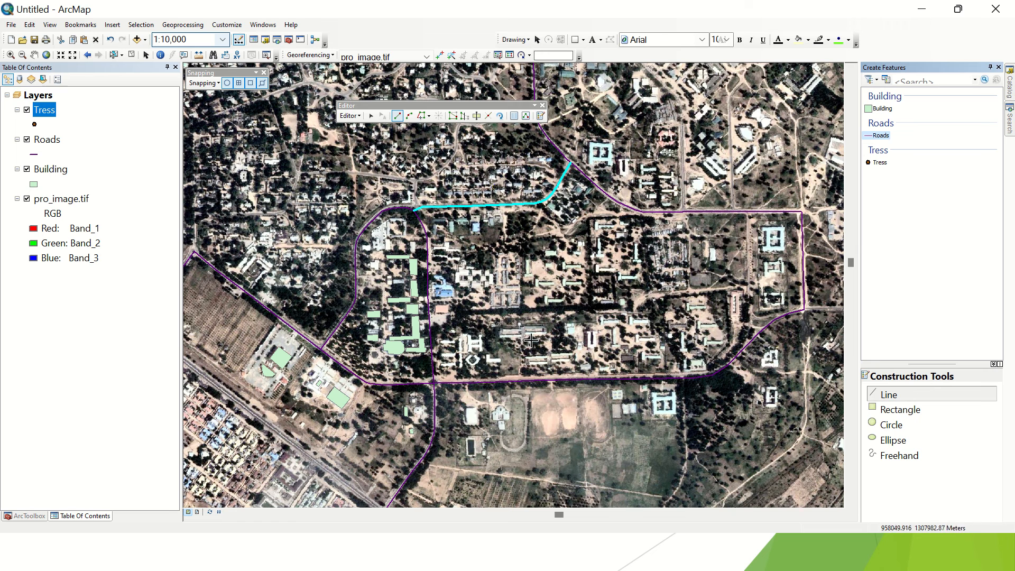
Step: Place six Tress points on the trees along the northeast edge of the large white building compound and south of it
click(879, 162)
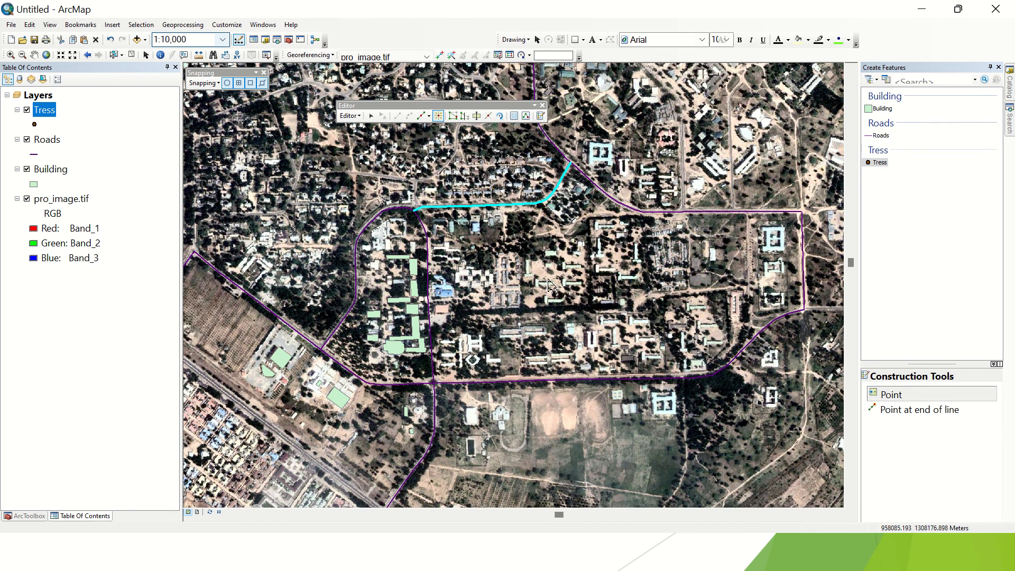
drag(535, 320, 552, 306)
scroll(552, 305, up, 4)
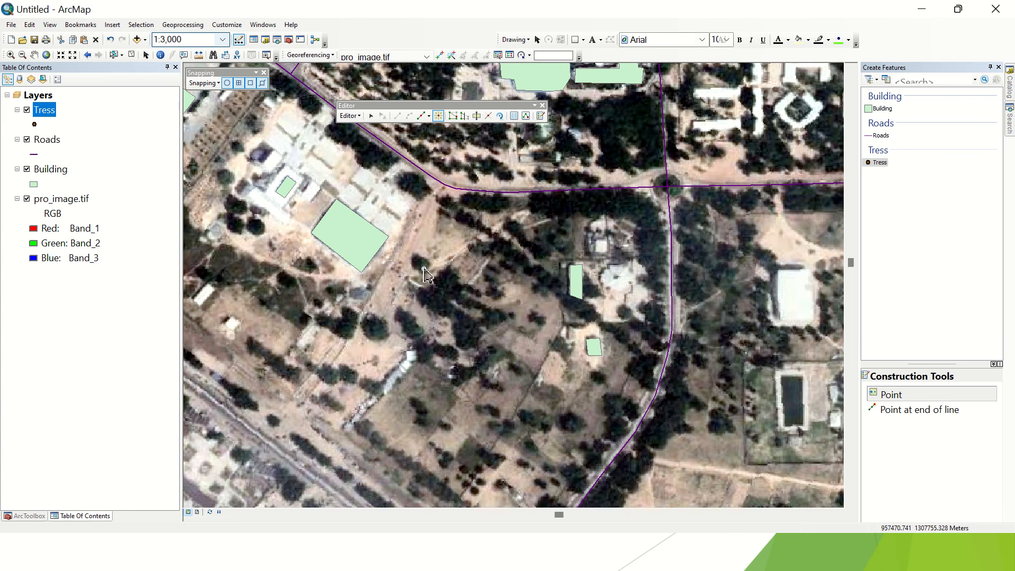
click(424, 269)
click(419, 193)
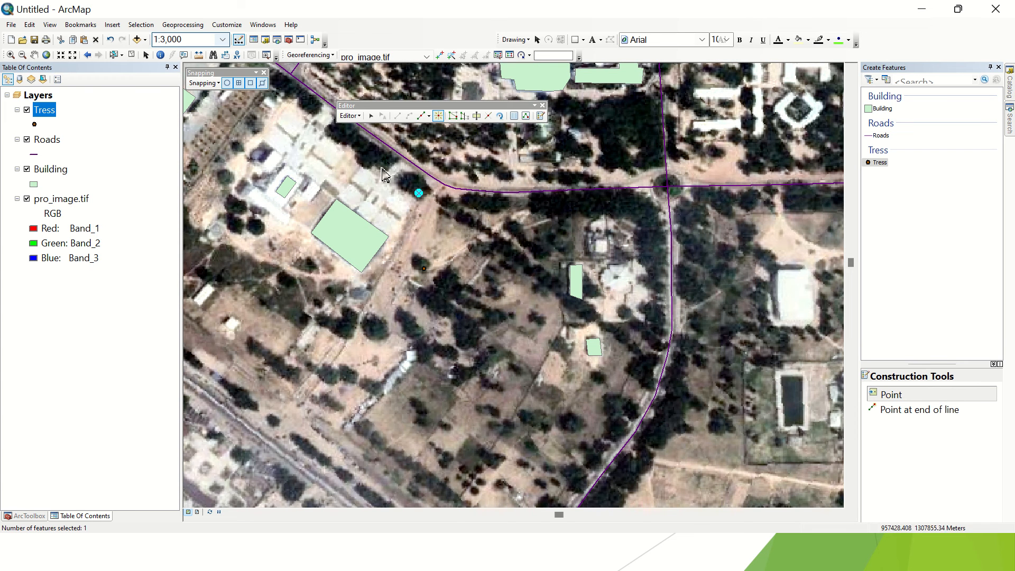
click(382, 168)
click(359, 151)
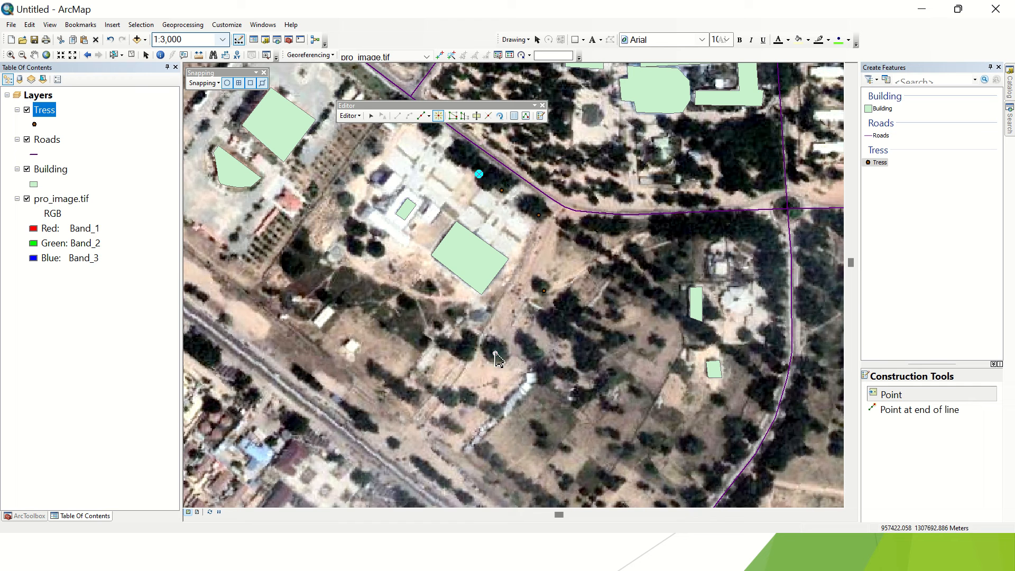
click(495, 353)
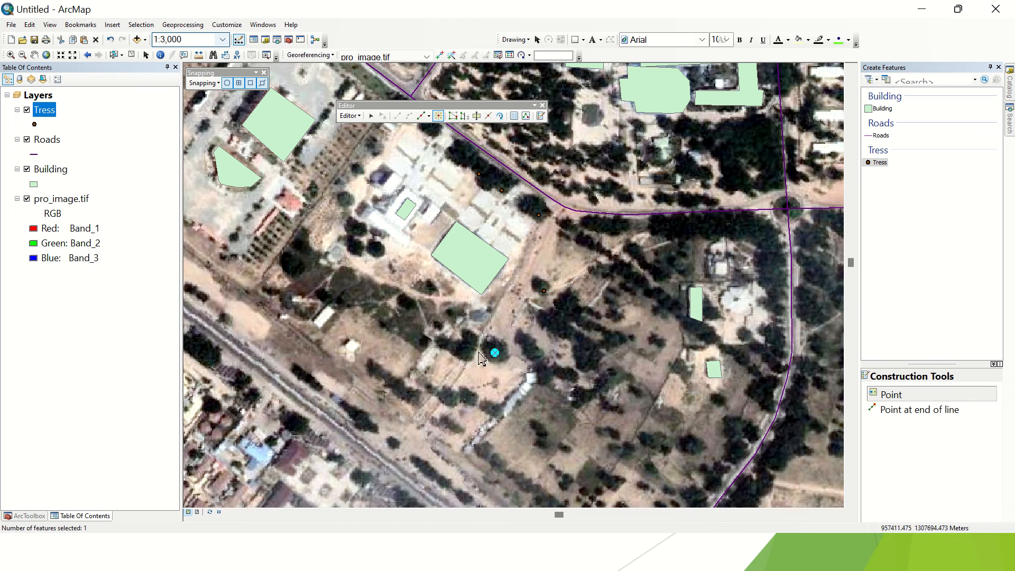
click(455, 353)
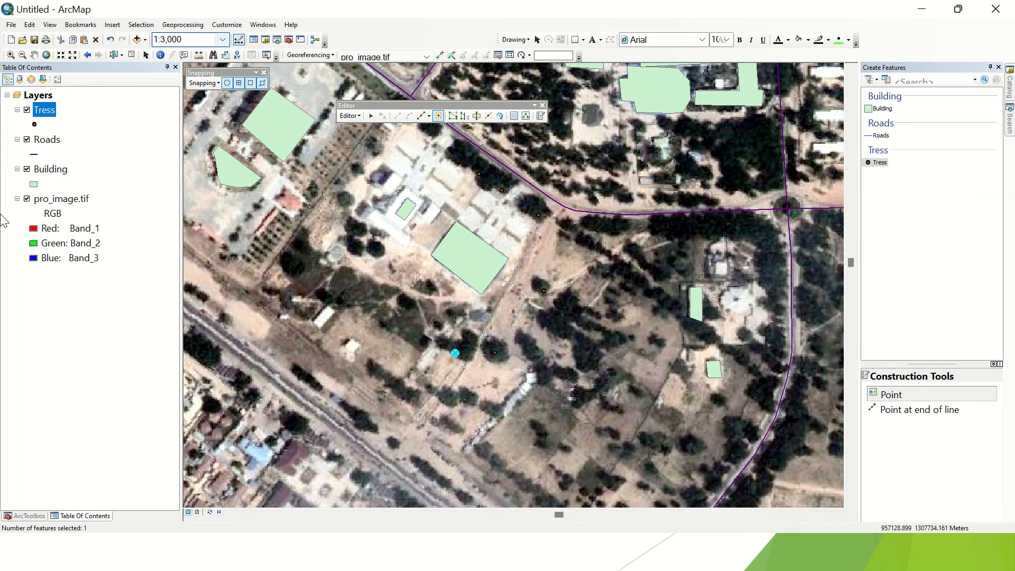
Step: Change the Tress layer's point symbol to the green Asterisk 2 marker at size 18
click(35, 125)
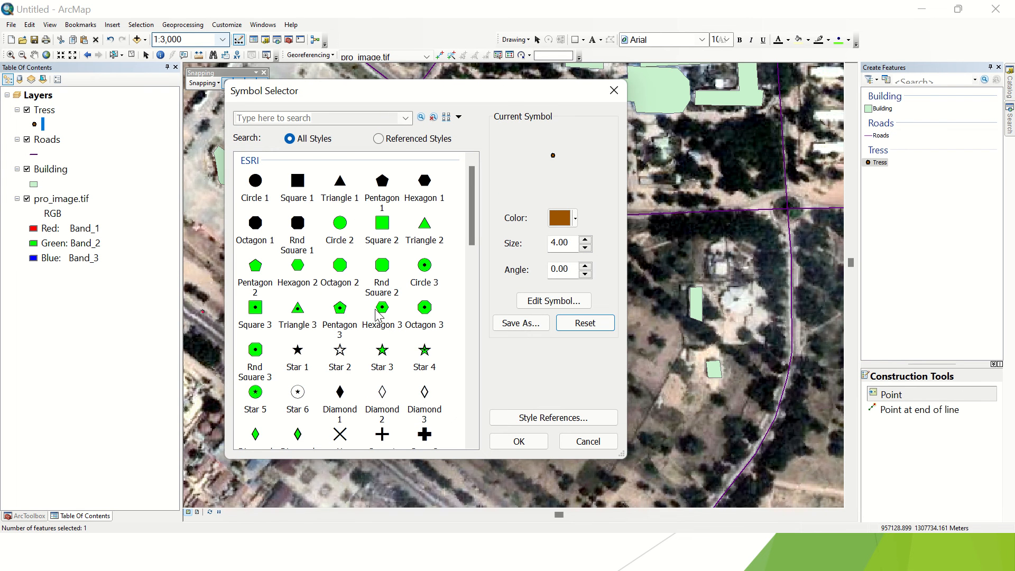
scroll(414, 373, down, 3)
scroll(434, 438, down, 1)
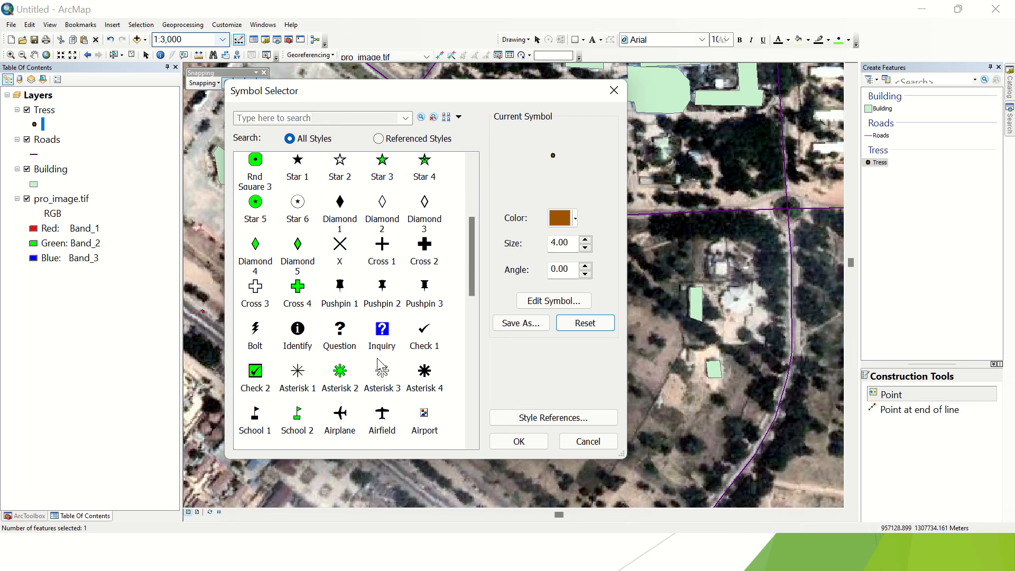
click(340, 373)
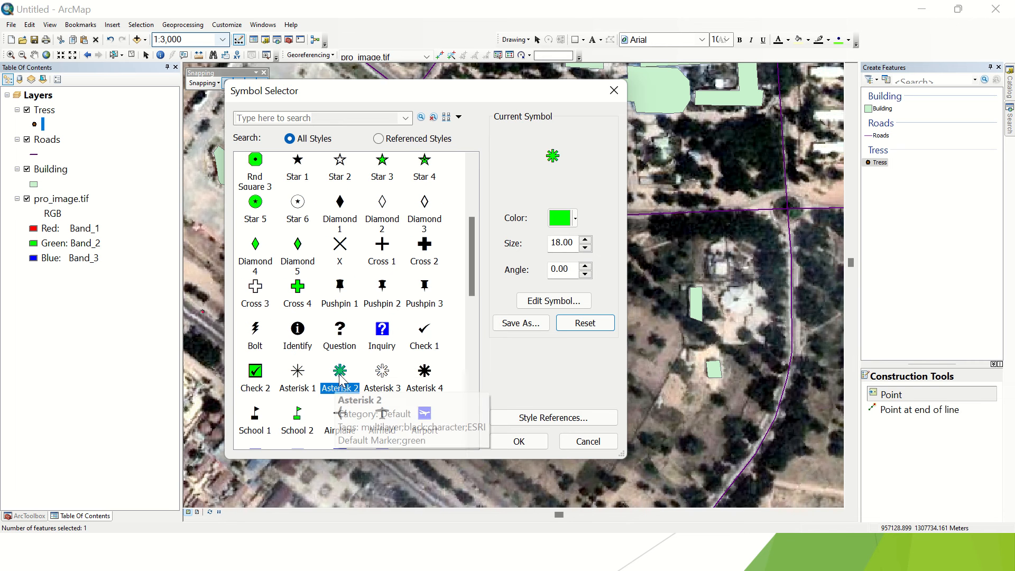
click(535, 441)
Step: Add two more Tress points on the trees at the compound's north corner beside the road
scroll(472, 261, up, 2)
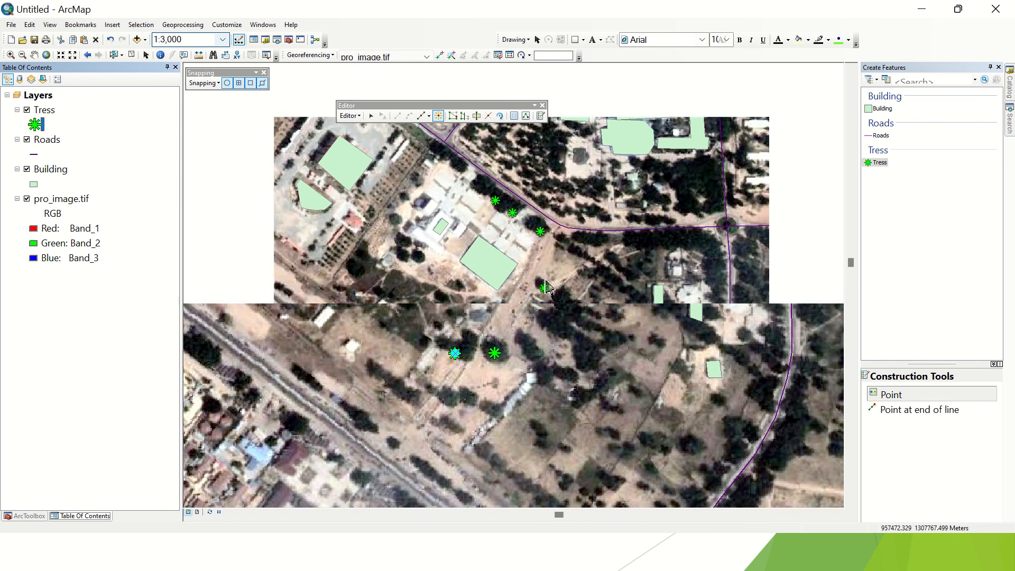
scroll(472, 261, down, 4)
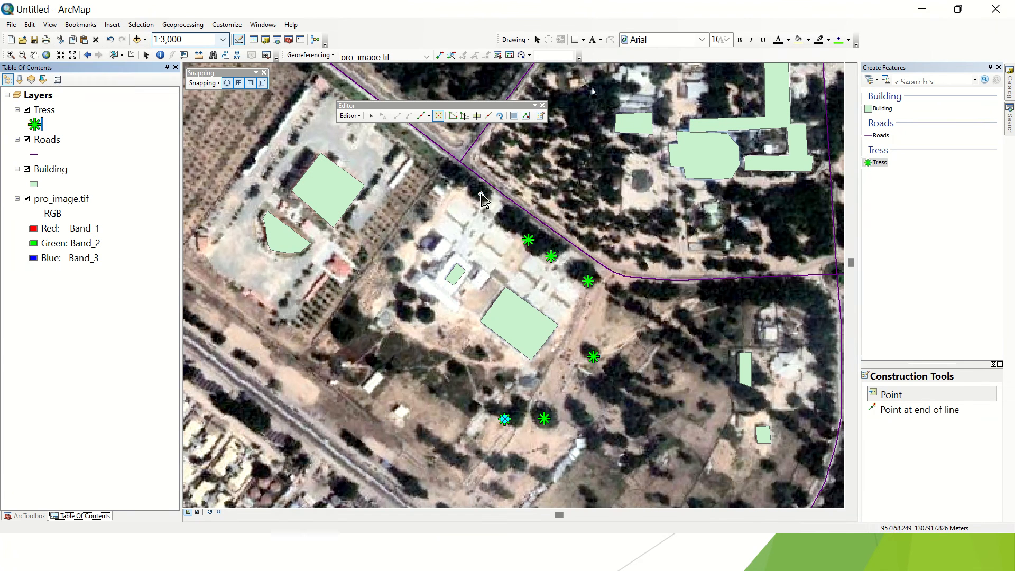
click(481, 195)
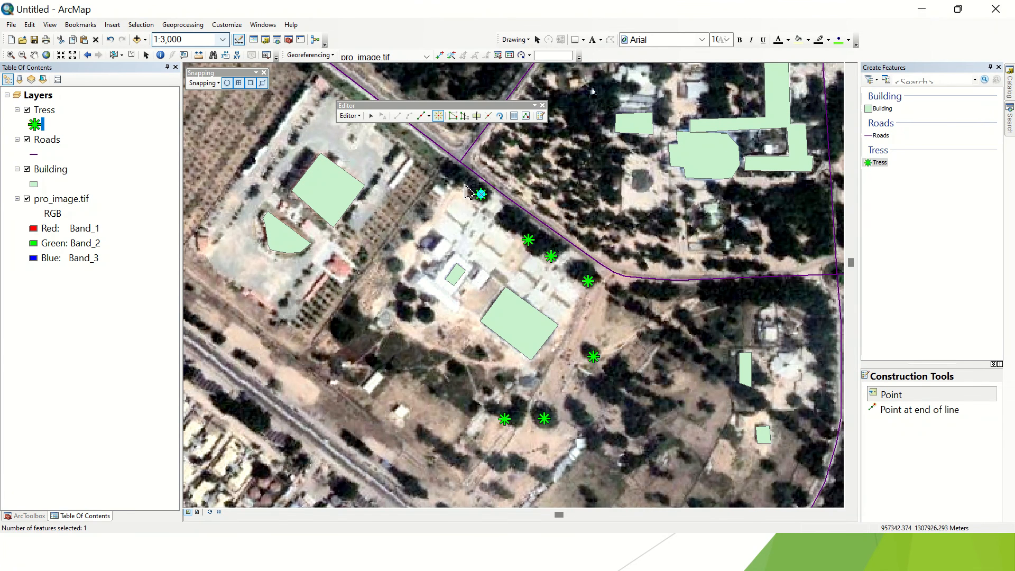
click(461, 183)
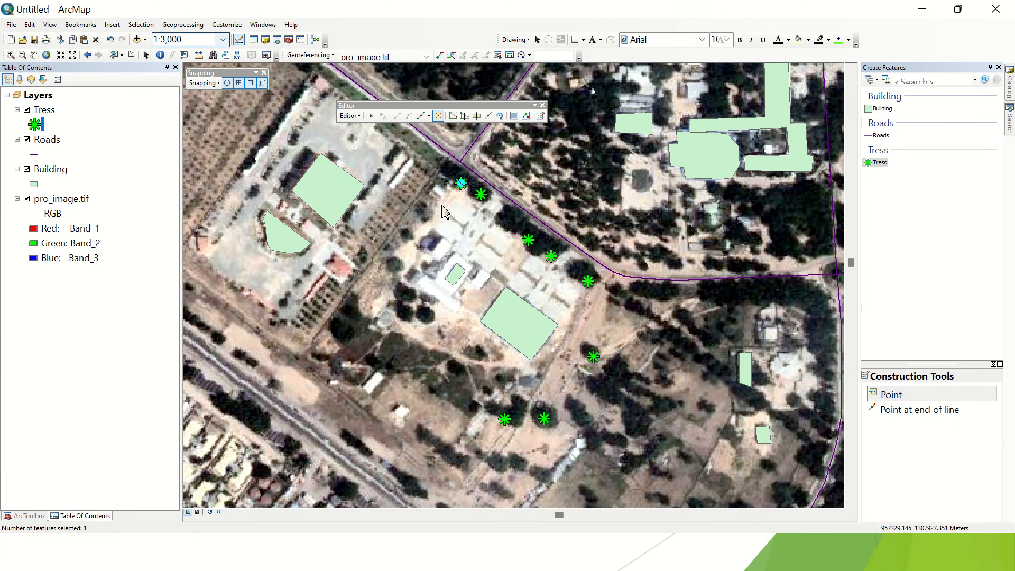
Step: Place three Tress points on the trees along the southwest side of the large white building compound
click(404, 314)
click(428, 318)
click(404, 294)
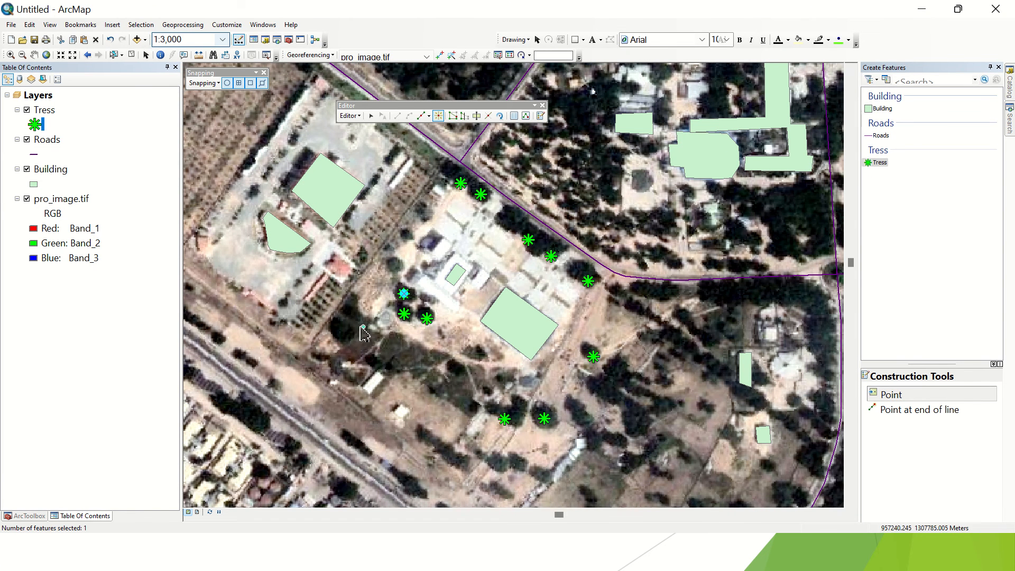
Step: Place four Tress points on the trees just east of the long narrow white building southeast of the compound
drag(496, 481, 523, 331)
scroll(539, 338, up, 1)
drag(621, 324, 423, 321)
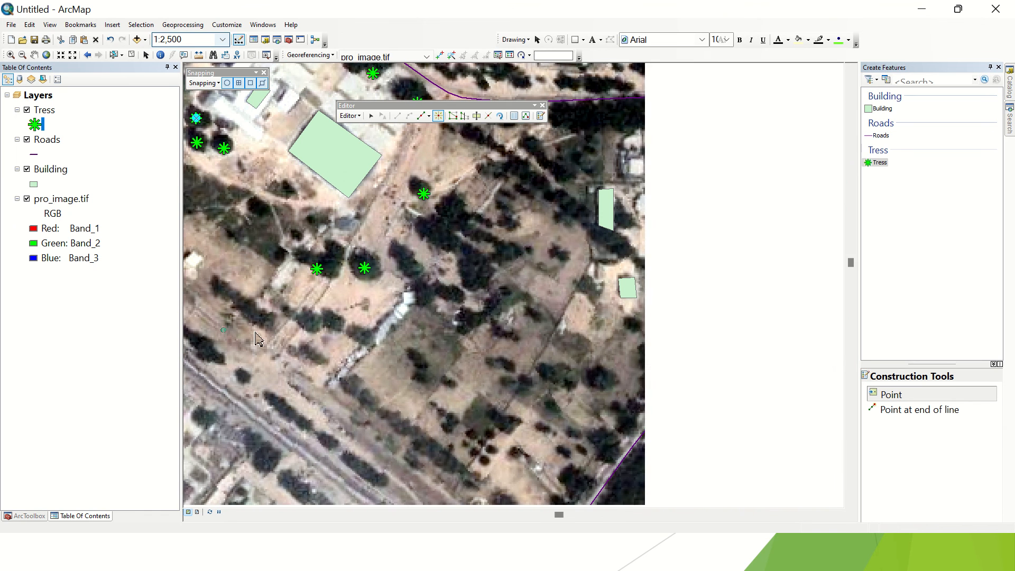
click(421, 298)
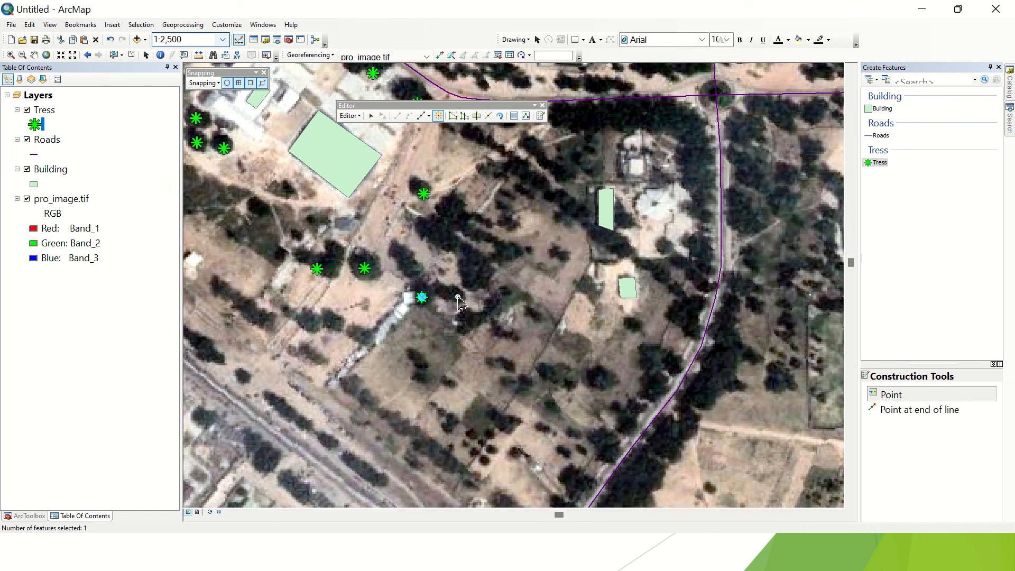
click(458, 298)
click(475, 280)
click(474, 259)
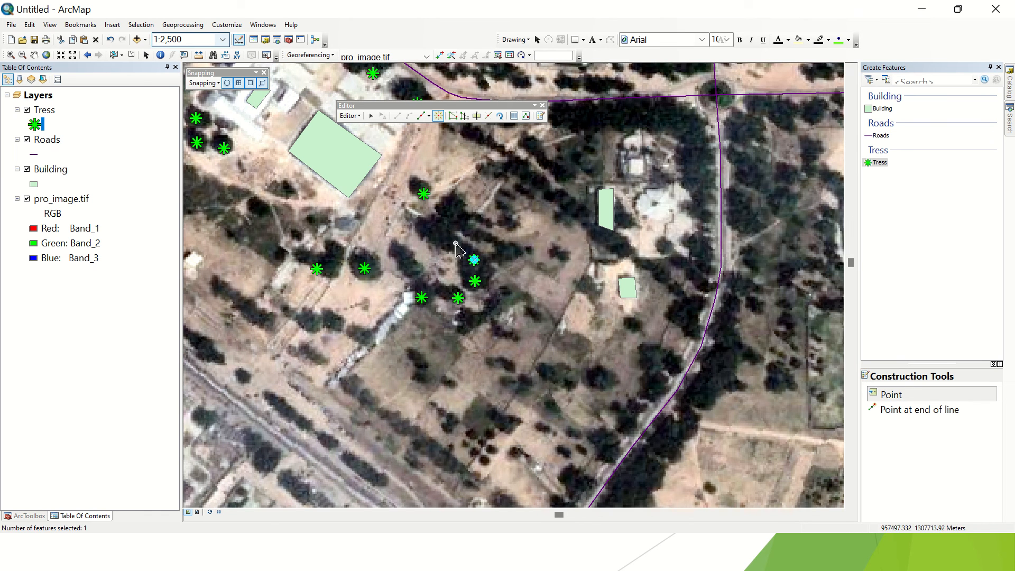
Step: Add seven more Tress points through the dense tree cluster southeast of the large digitized compound building
click(455, 247)
click(444, 239)
click(431, 228)
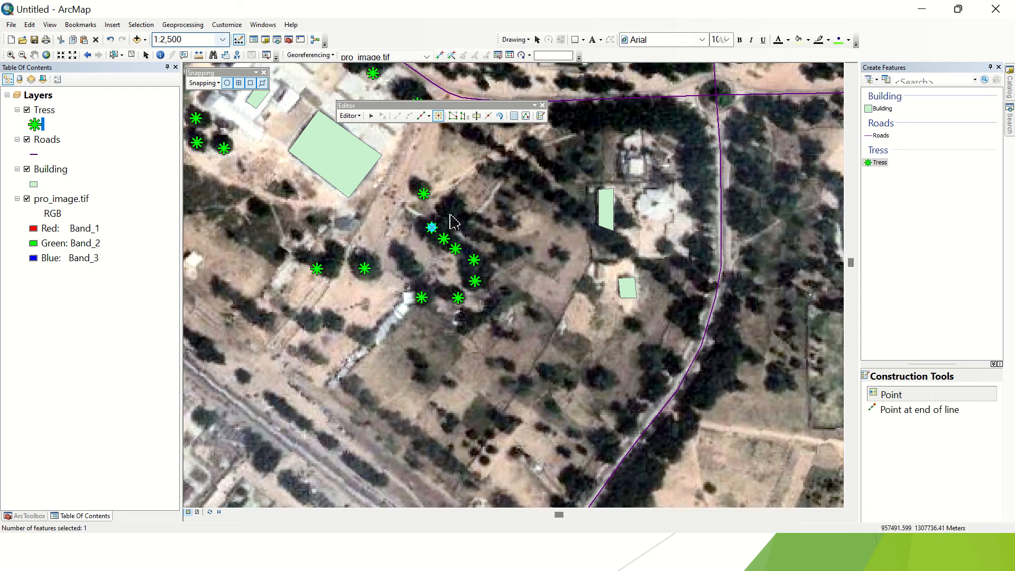
click(450, 206)
click(469, 231)
click(496, 242)
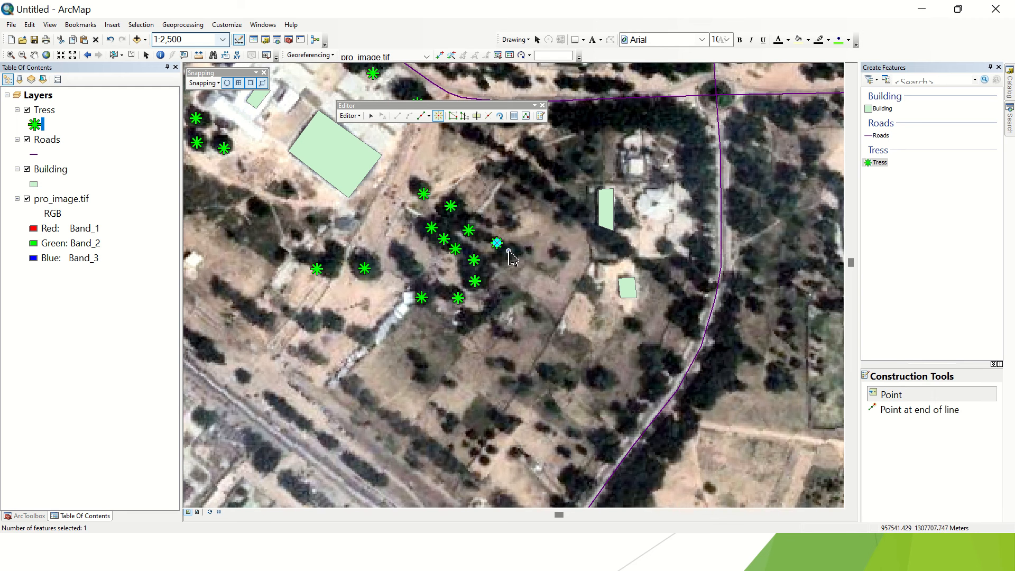
click(511, 253)
Step: Place six Tress points along the west side of the southern road, working north from near its southern end
drag(524, 336, 501, 214)
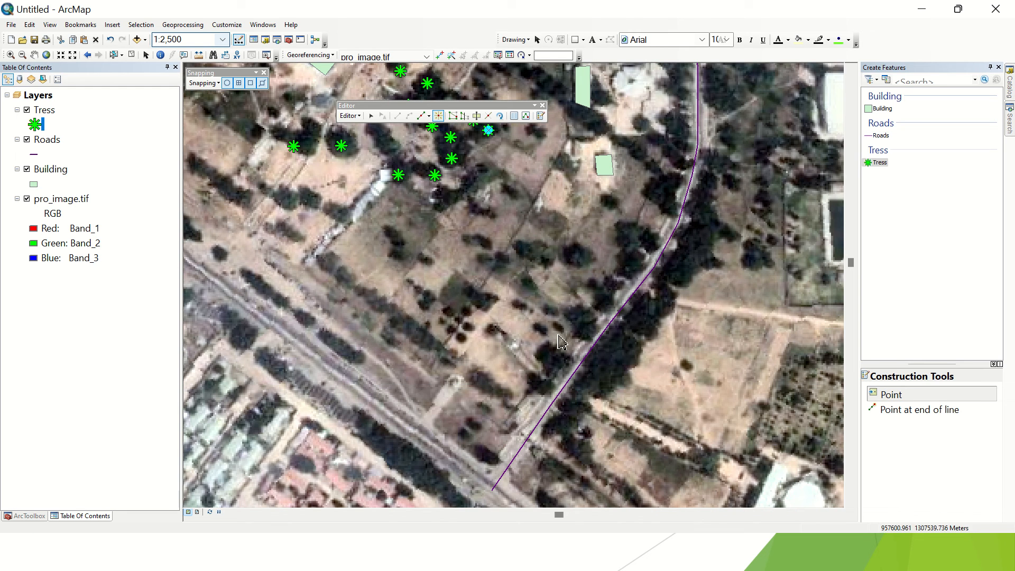
click(538, 391)
click(554, 362)
click(584, 327)
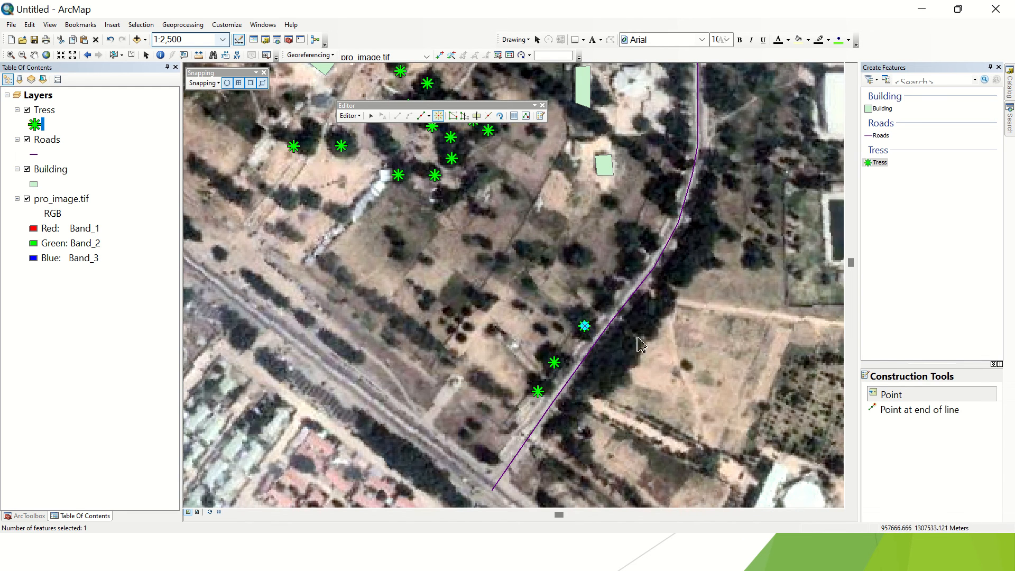
drag(555, 332, 206, 332)
drag(293, 328, 455, 324)
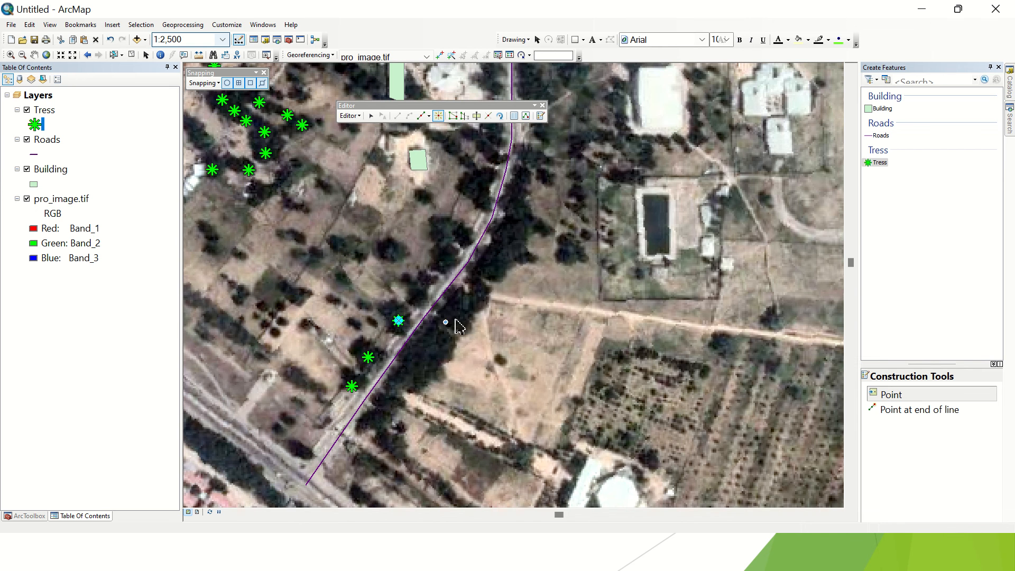
click(417, 295)
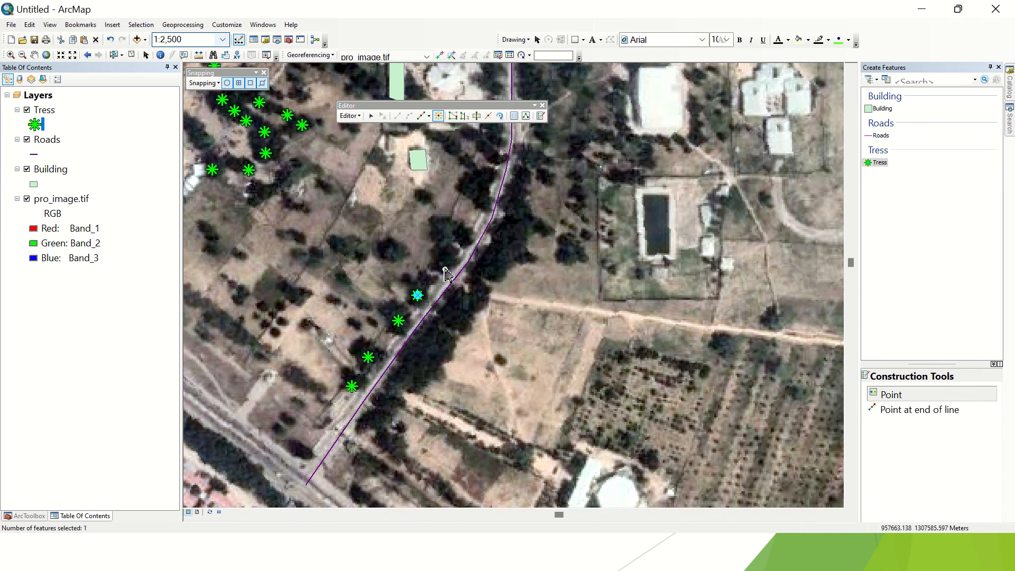
click(443, 264)
click(467, 236)
Step: Continue the west roadside row with four Tress points, passing east of the two small digitized buildings
drag(484, 248, 524, 378)
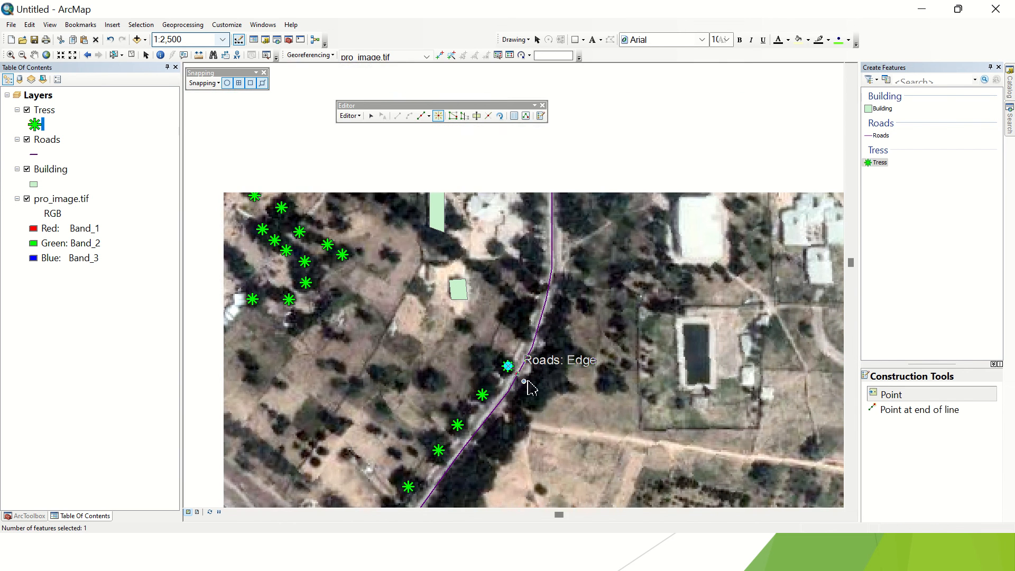
click(520, 329)
click(534, 284)
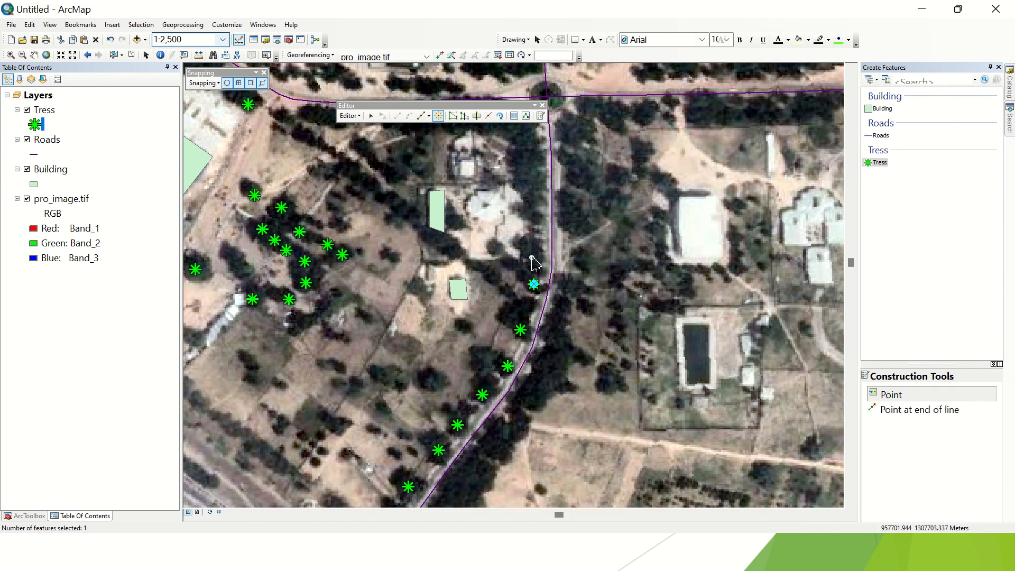
click(531, 258)
click(540, 203)
Step: Place six Tress points along the east side of the southern road, from near its southern end northward
drag(584, 325, 602, 212)
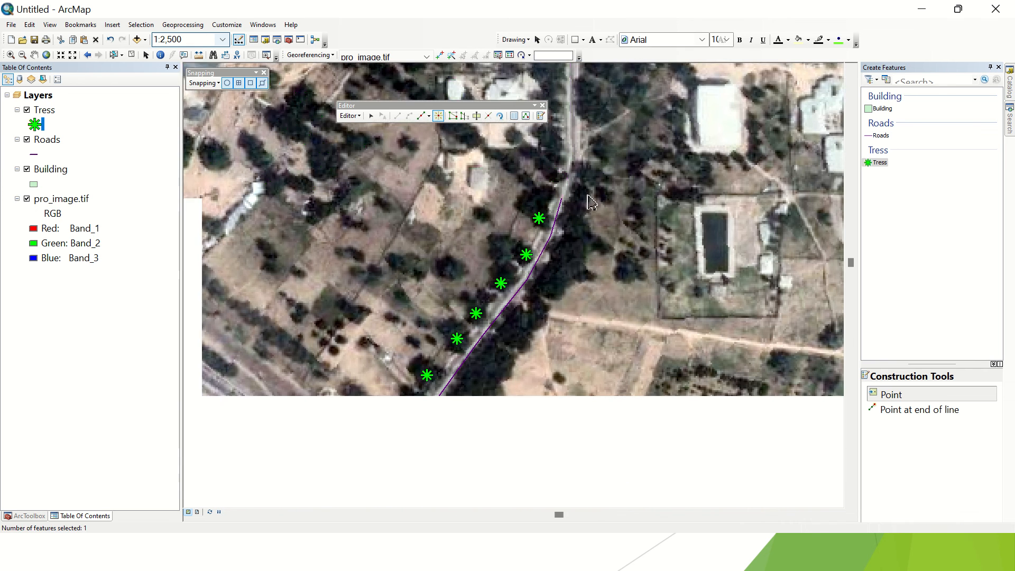
drag(497, 415, 504, 363)
click(446, 392)
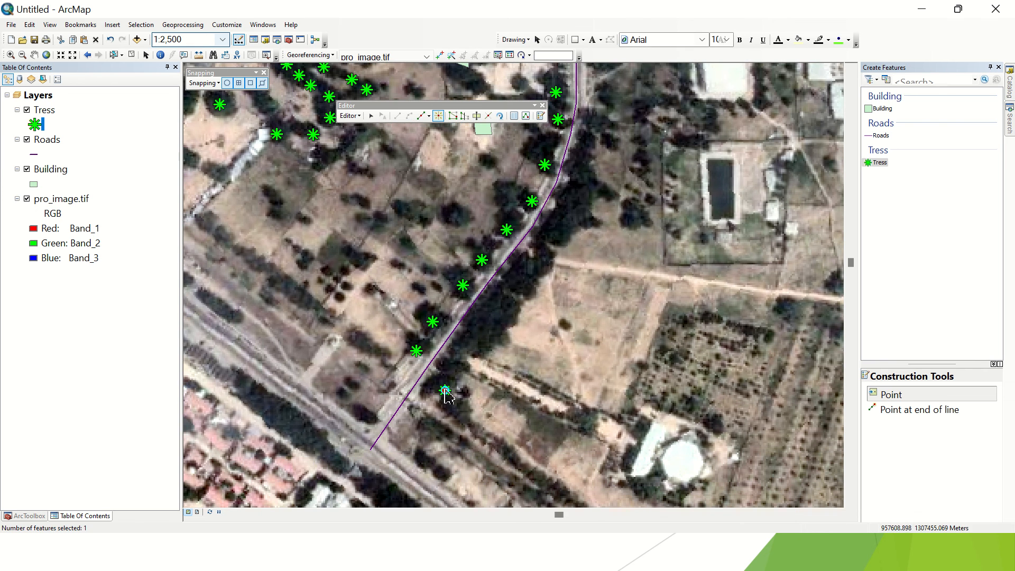
click(454, 369)
click(466, 341)
click(480, 321)
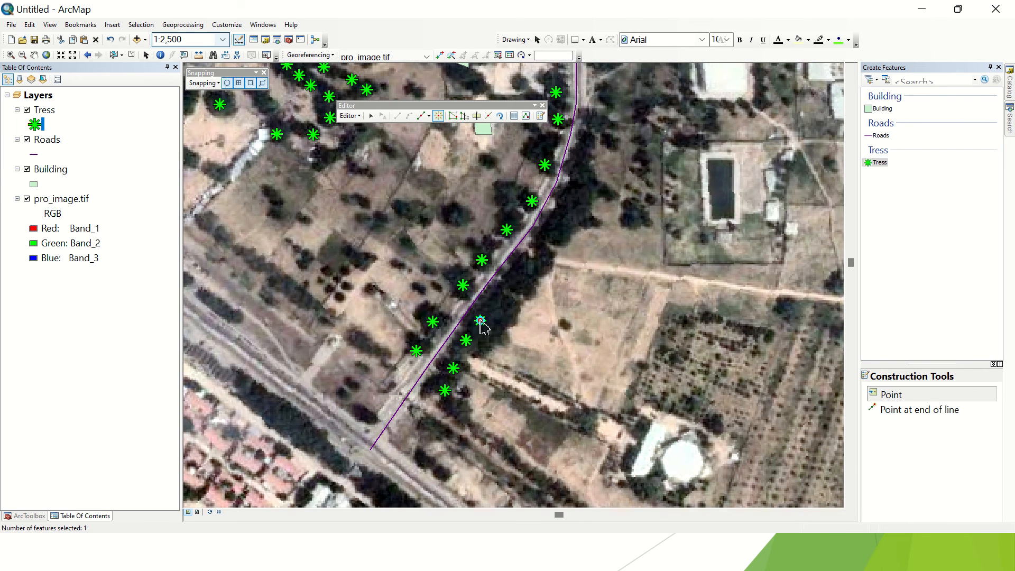
click(498, 303)
click(517, 280)
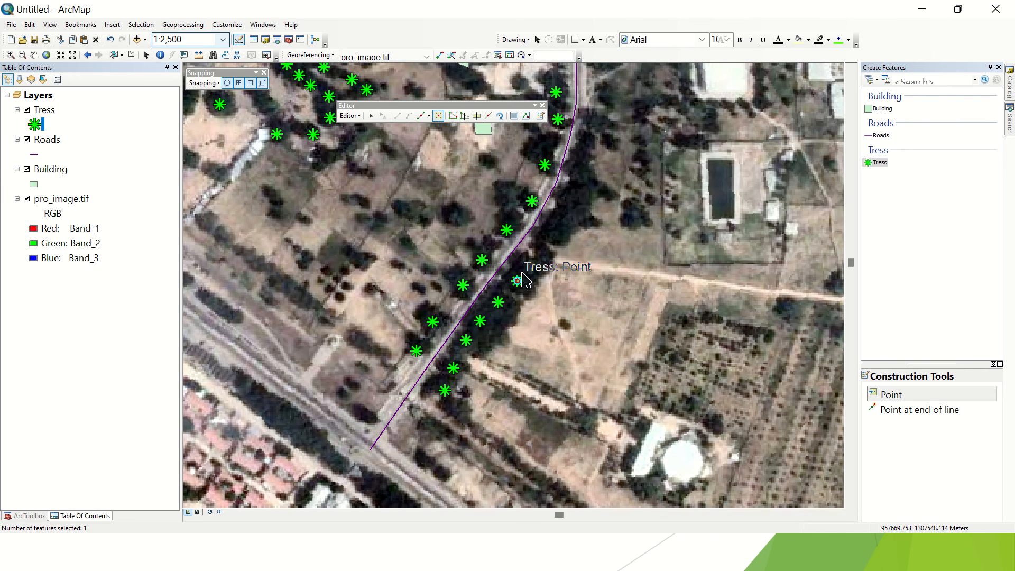
Step: Extend the east roadside row with six more Tress points through the road's bend
click(554, 226)
click(545, 257)
drag(571, 241, 504, 415)
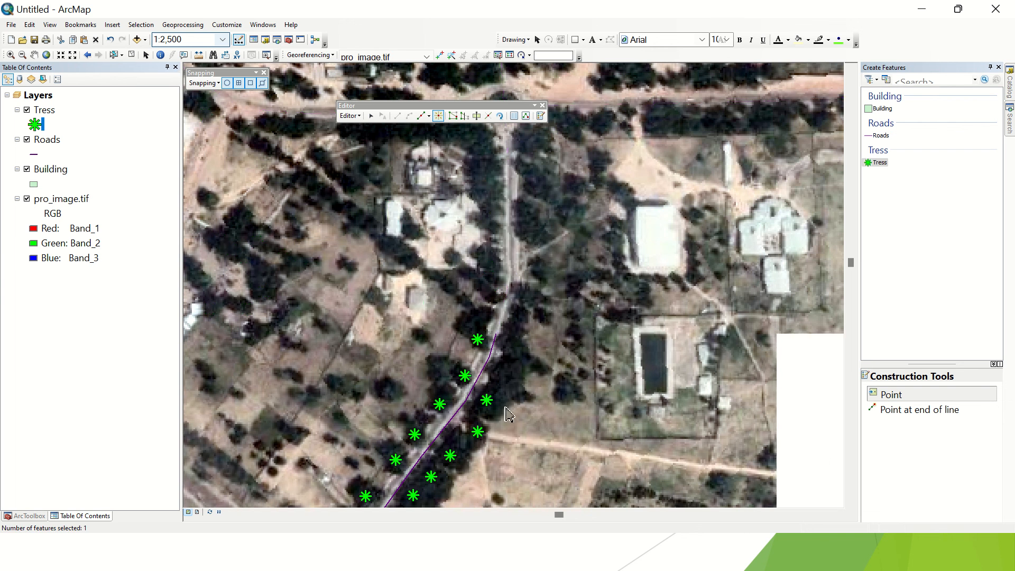
click(506, 387)
click(508, 359)
click(512, 340)
click(519, 313)
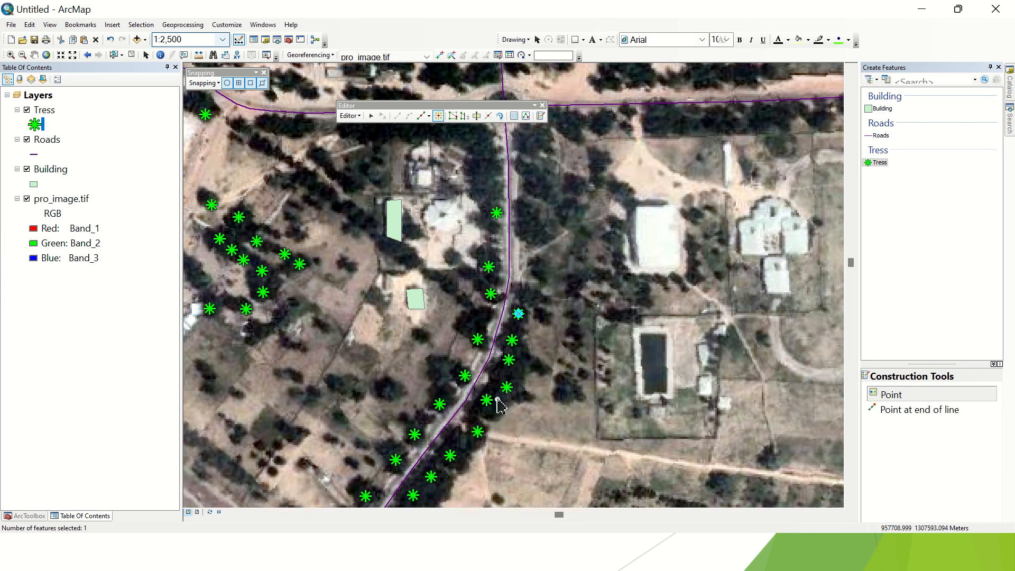
Step: Place five Tress points along the east side of the southern road, up to just below the roundabout
drag(520, 328, 498, 391)
click(508, 293)
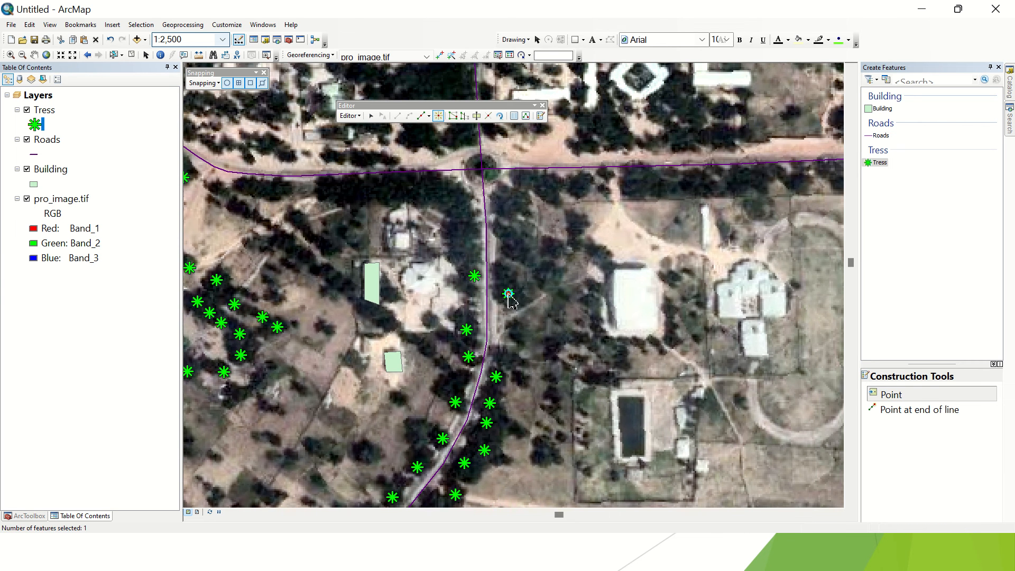
click(512, 246)
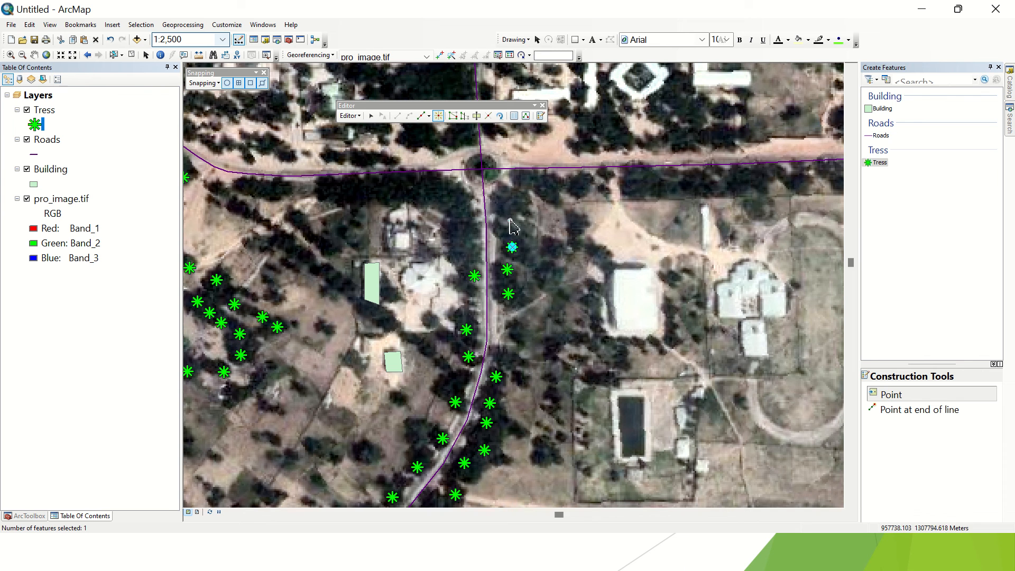
click(511, 224)
click(512, 204)
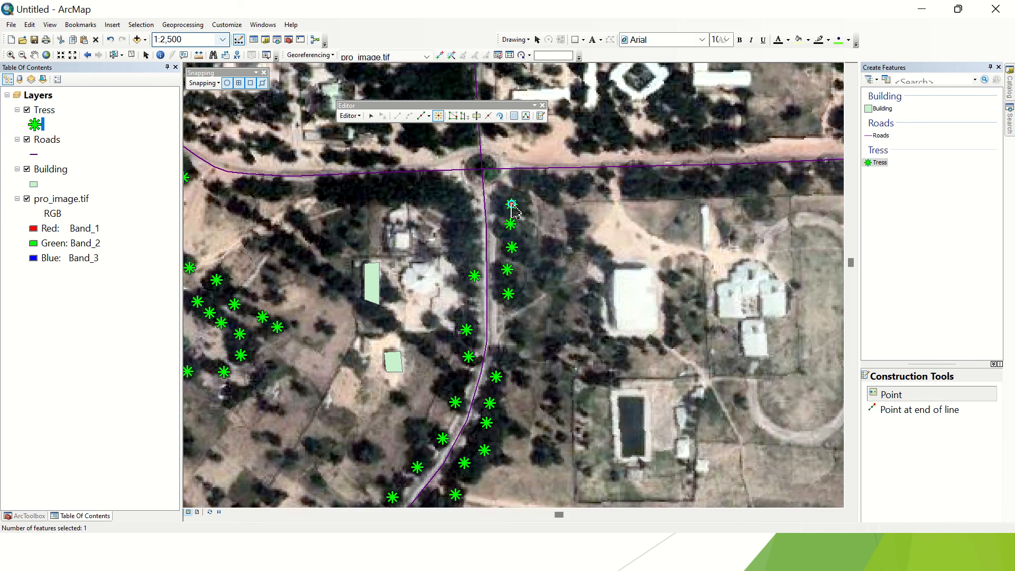
Step: Place Tress points along the west roadside below the roundabout and around its southwest corner
click(461, 239)
click(461, 216)
click(453, 200)
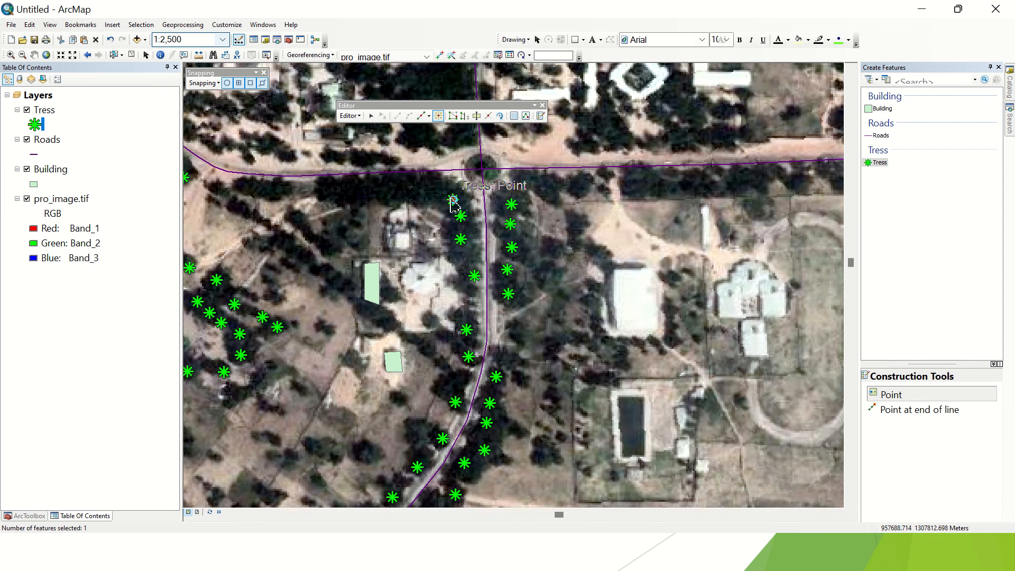
click(433, 191)
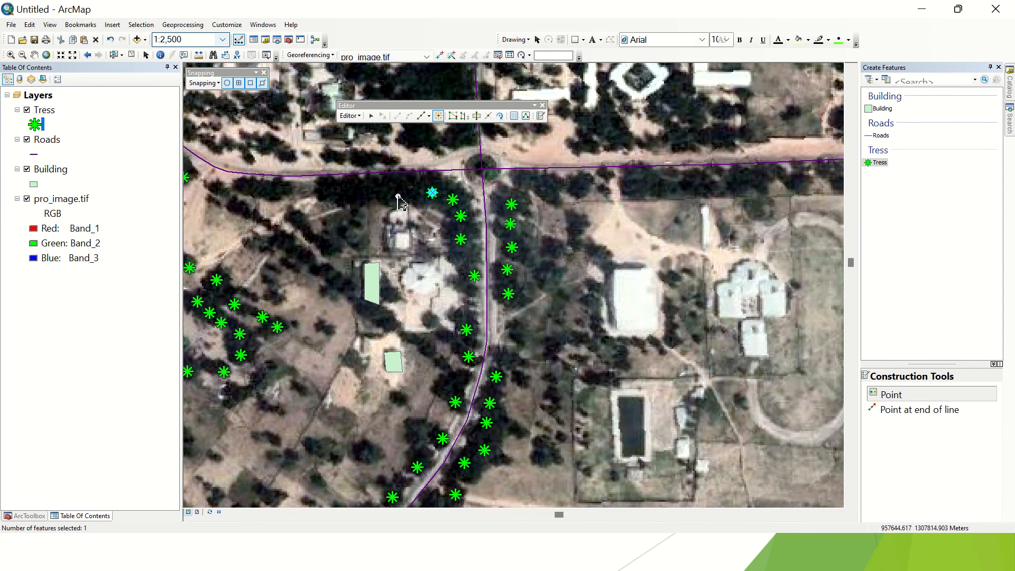
Step: Place seven Tress points along the north side of the road running west from the roundabout to its bend
scroll(528, 267, down, 3)
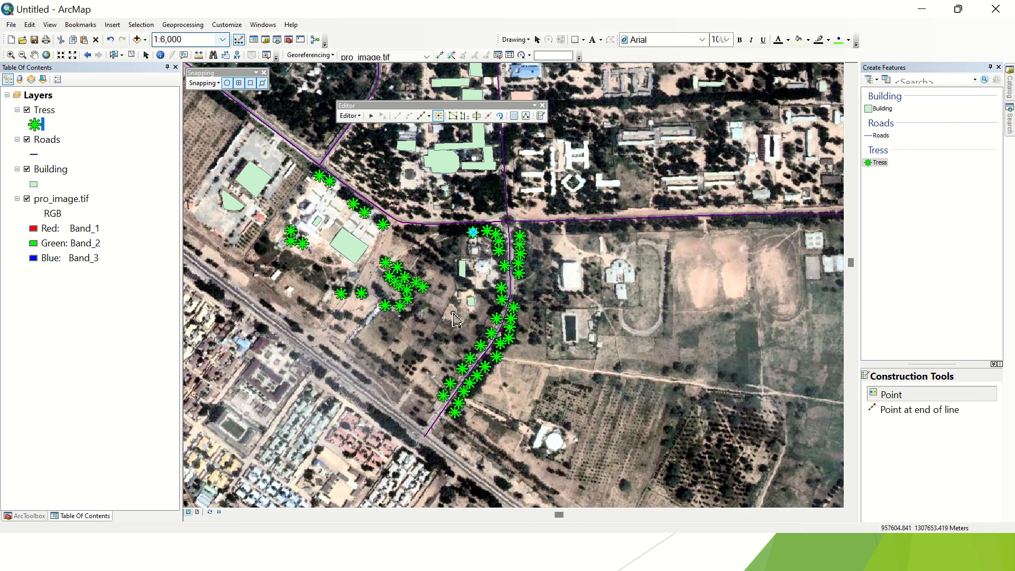
scroll(454, 319, up, 2)
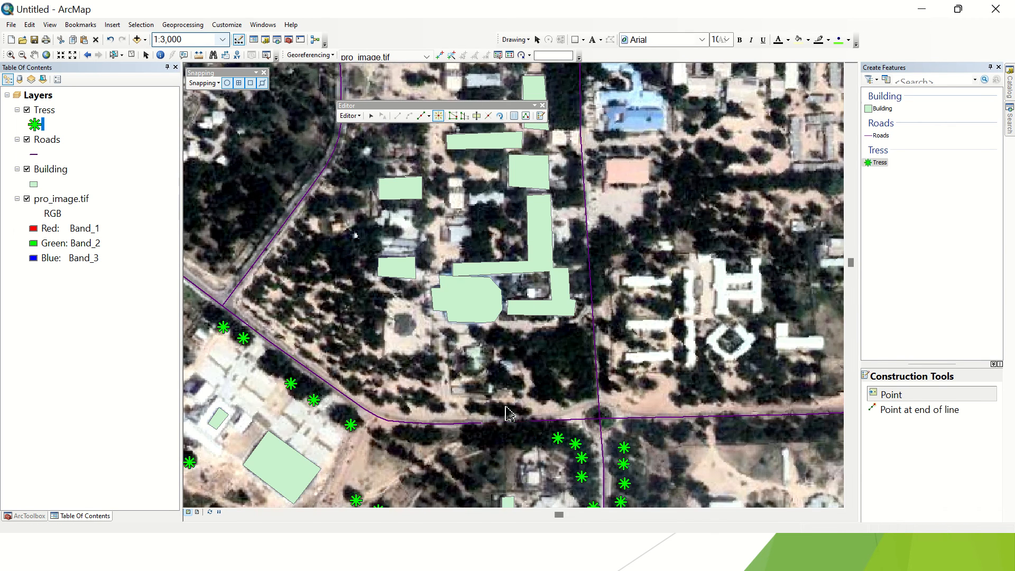
click(506, 408)
click(478, 409)
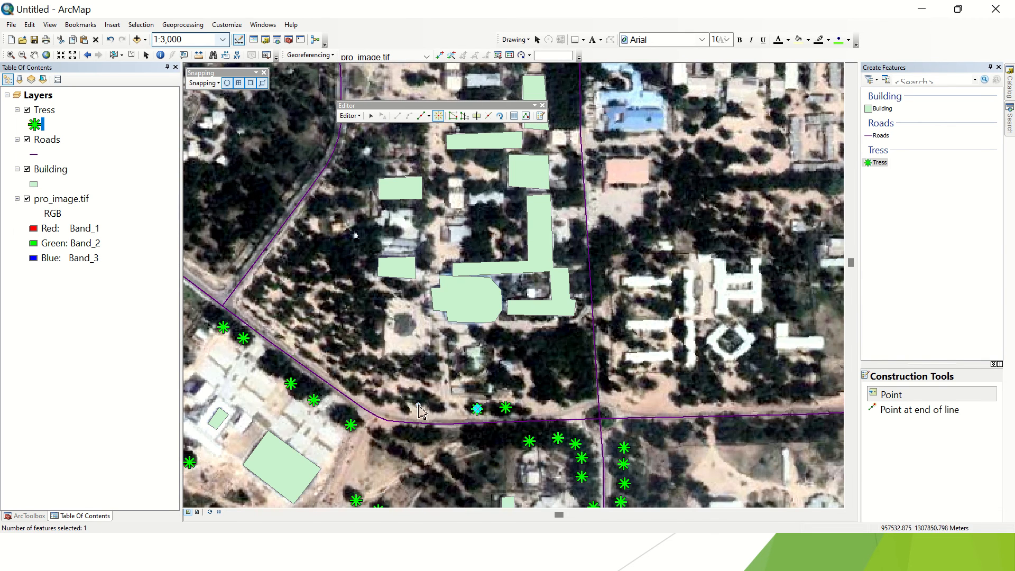
click(434, 407)
click(411, 399)
click(400, 403)
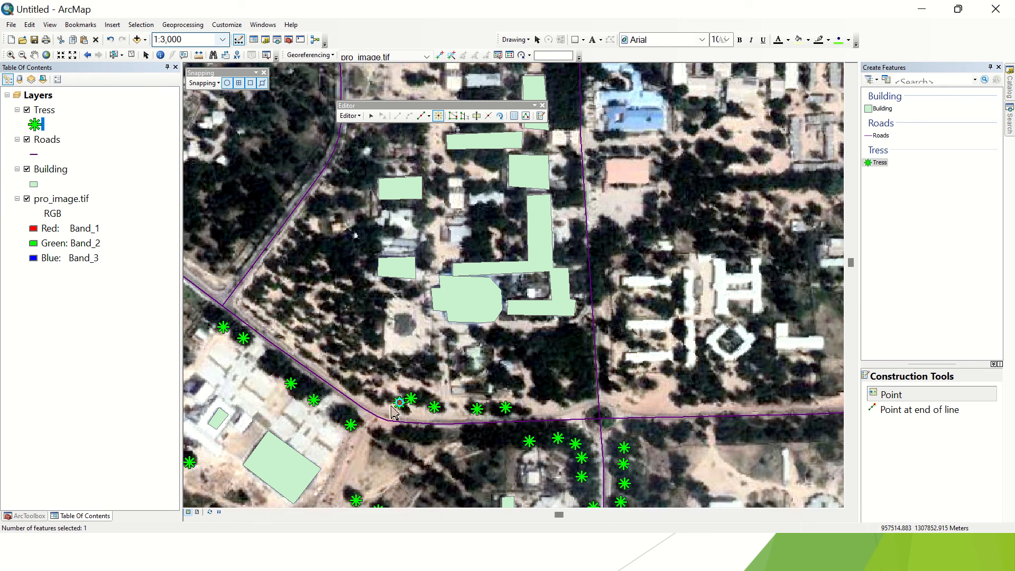
click(376, 401)
click(353, 390)
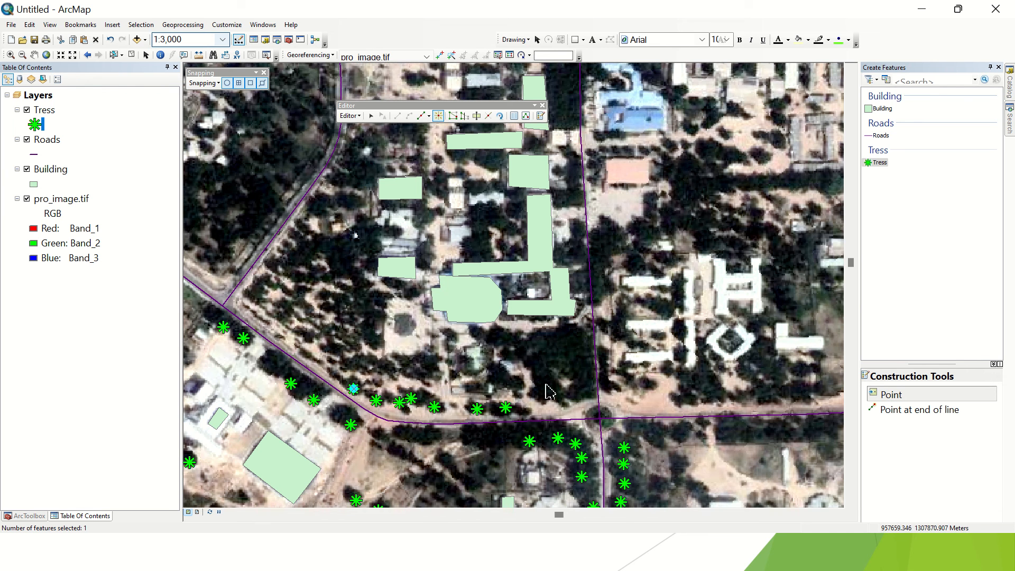
Step: Place six Tress points in the grove northwest of the roundabout, south of the digitized building group
click(550, 390)
click(540, 376)
click(544, 347)
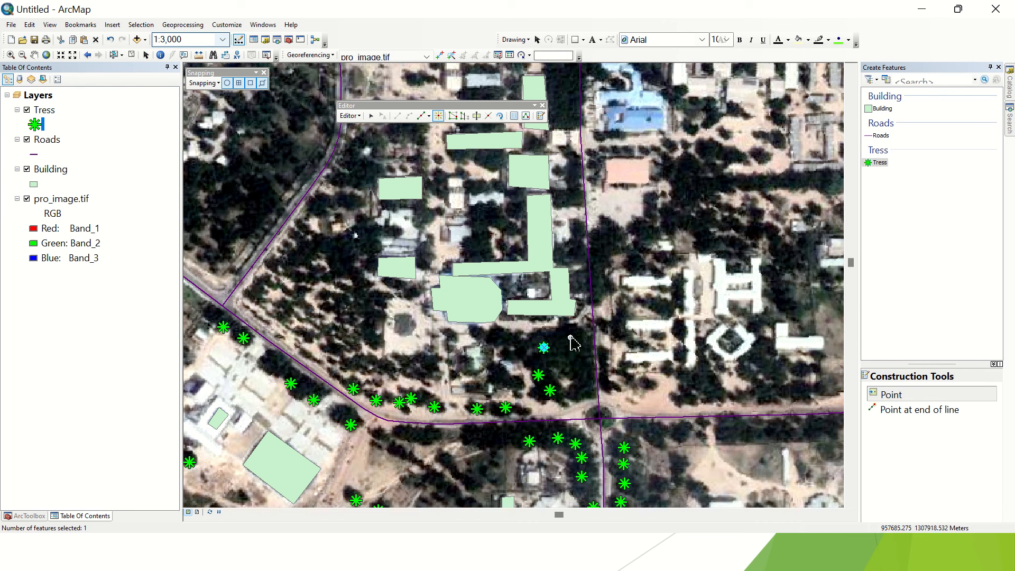
click(571, 337)
Step: Place seven Tress points along the east side of the road running north from the roundabout
click(611, 391)
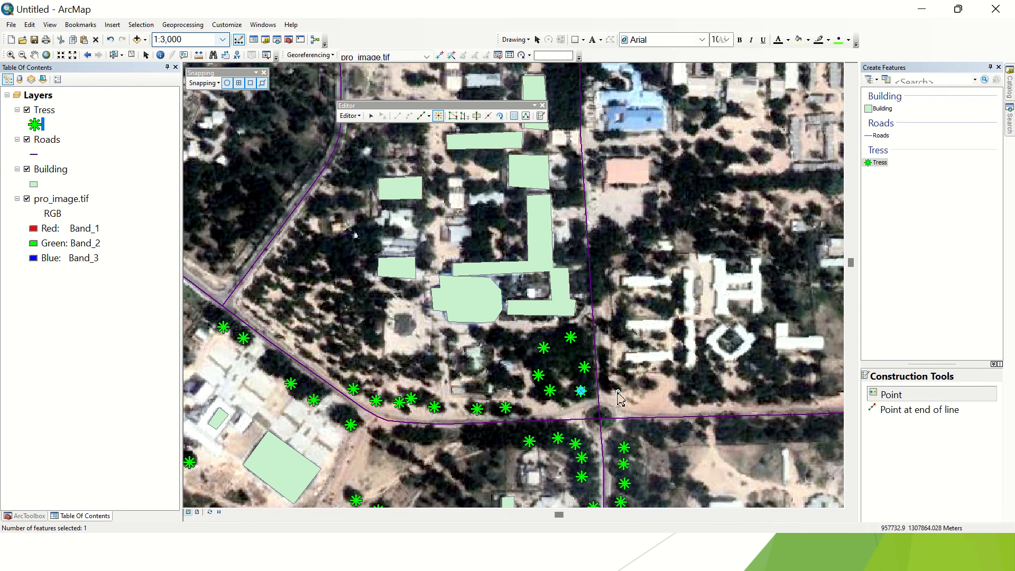
click(608, 370)
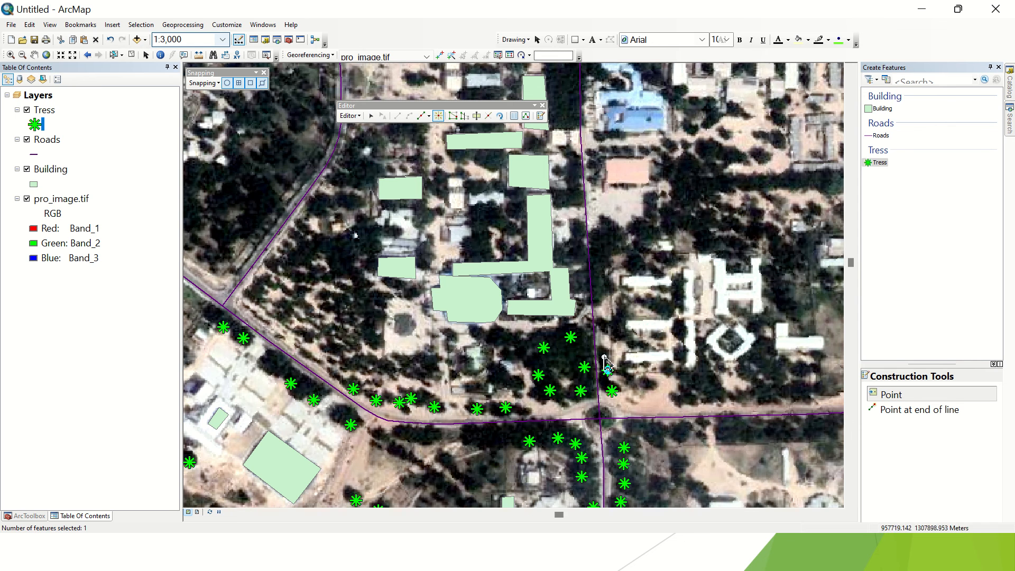
click(604, 355)
click(609, 327)
click(604, 295)
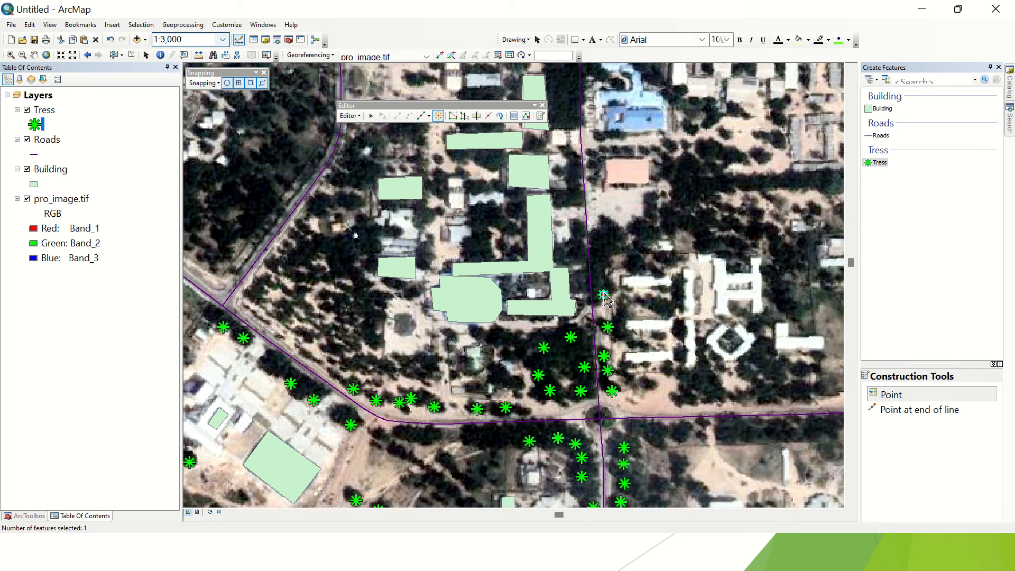
click(599, 275)
click(600, 254)
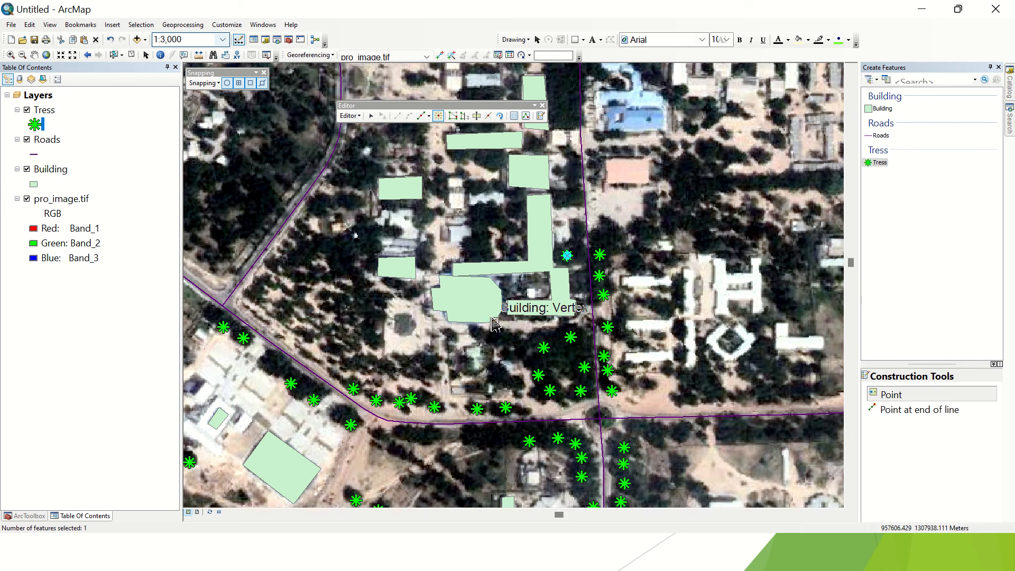
scroll(465, 298, up, 3)
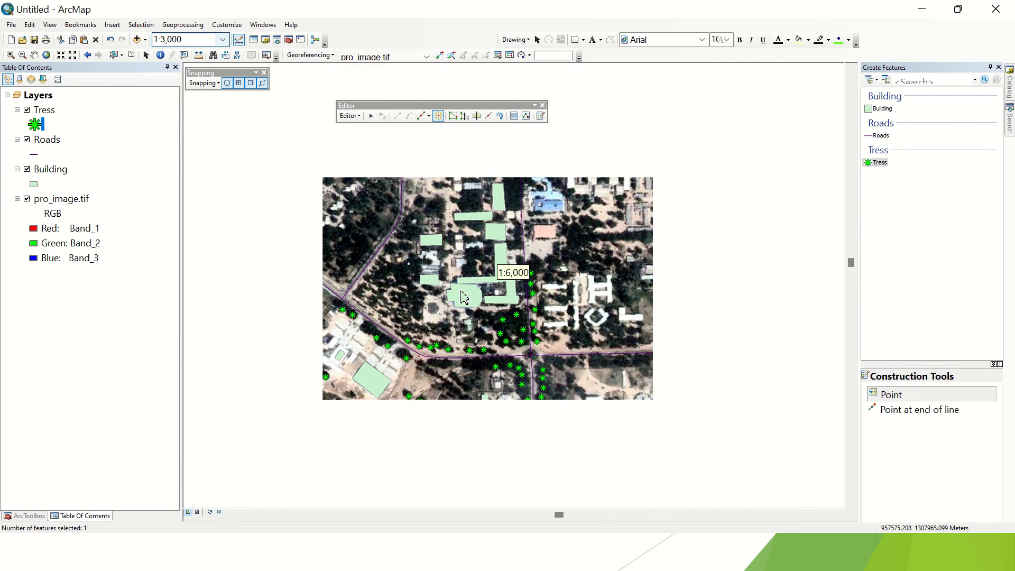
drag(545, 391, 578, 312)
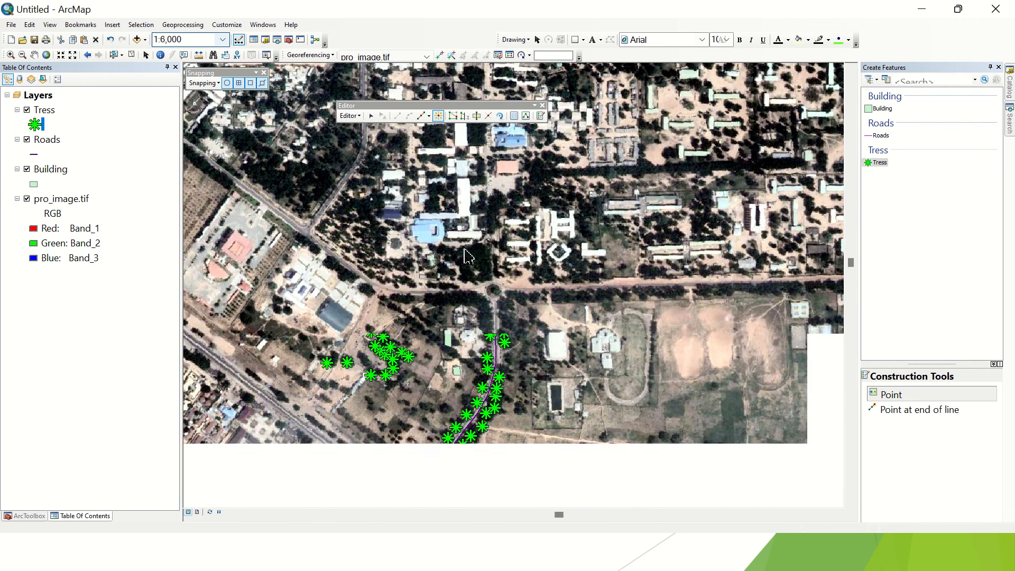
Step: Place eight Tress points along the south side of the road running east from the roundabout
scroll(578, 312, down, 3)
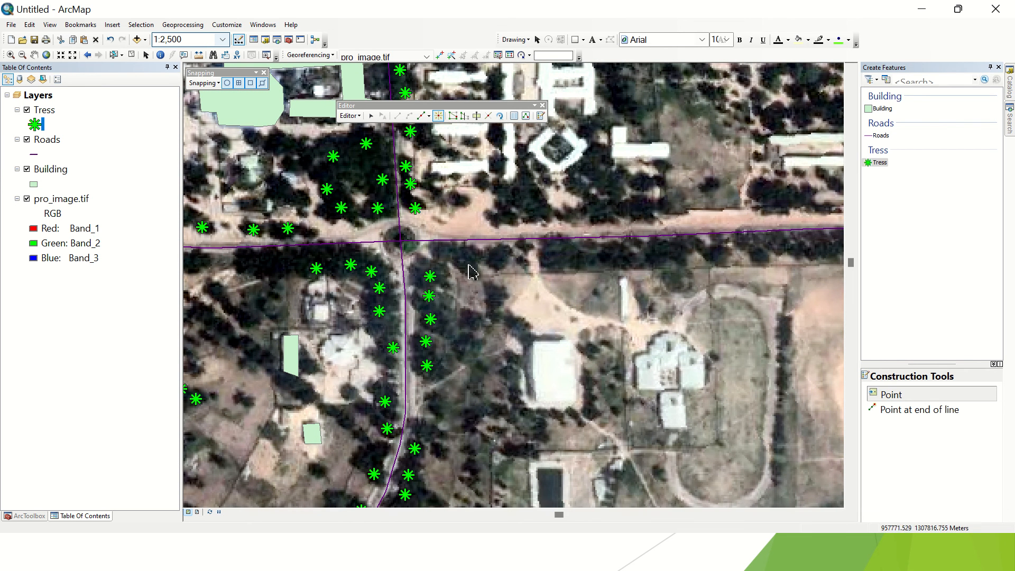
click(467, 262)
click(502, 258)
click(549, 257)
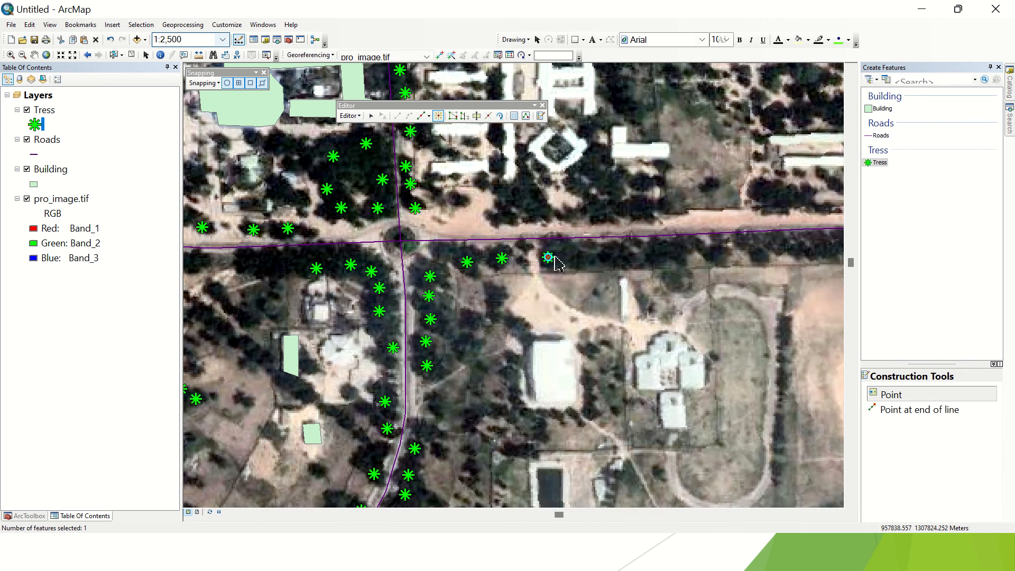
click(578, 258)
click(608, 258)
click(634, 258)
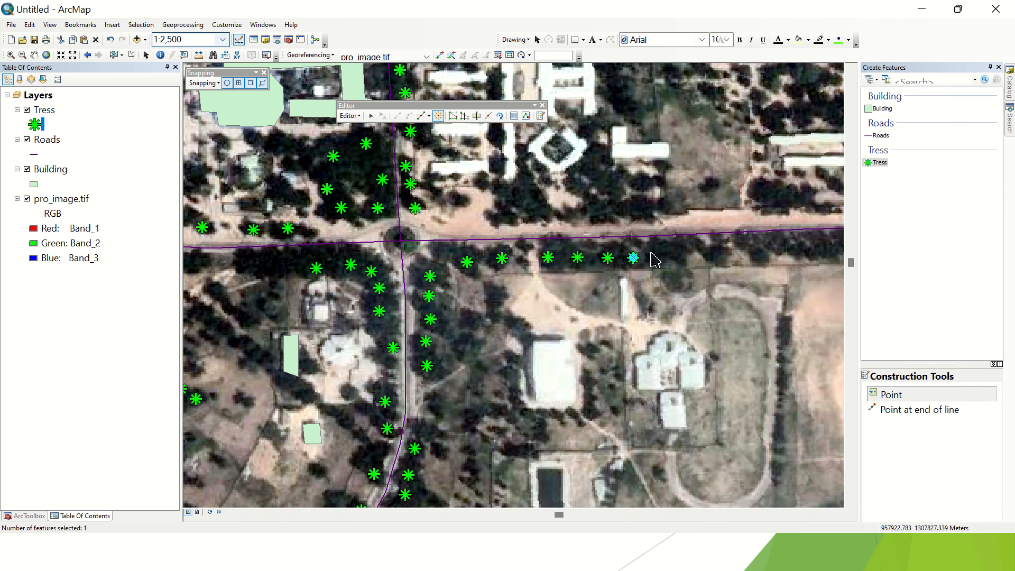
Step: Save the edits made to the digitized layers and stop the edit session
scroll(525, 274, down, 4)
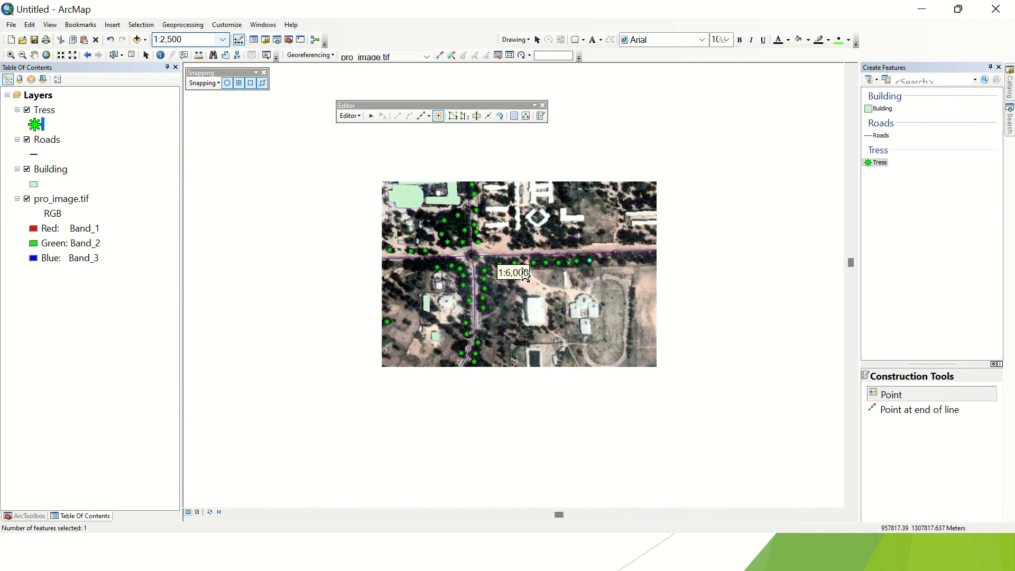
scroll(527, 275, down, 3)
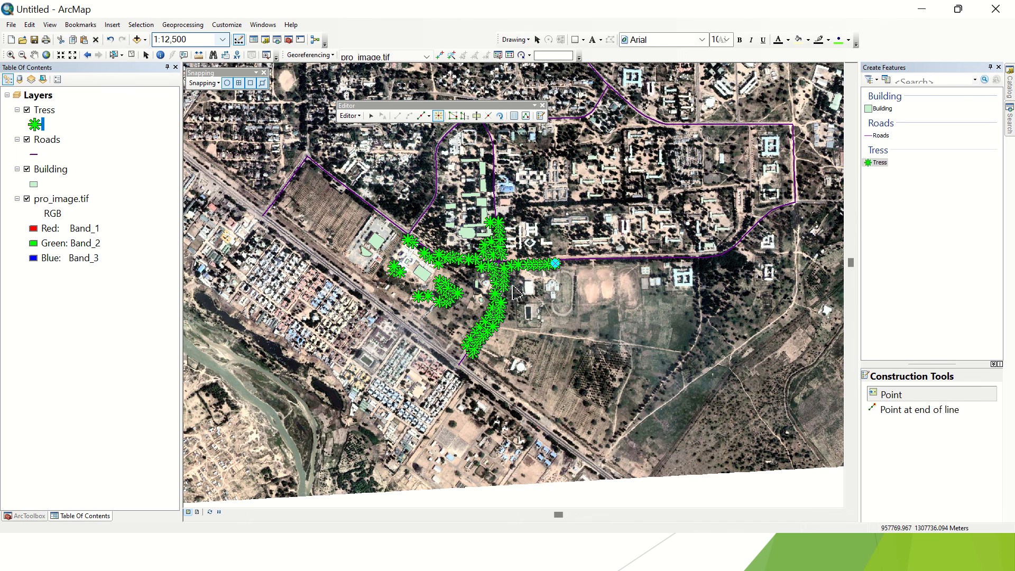
scroll(517, 270, down, 3)
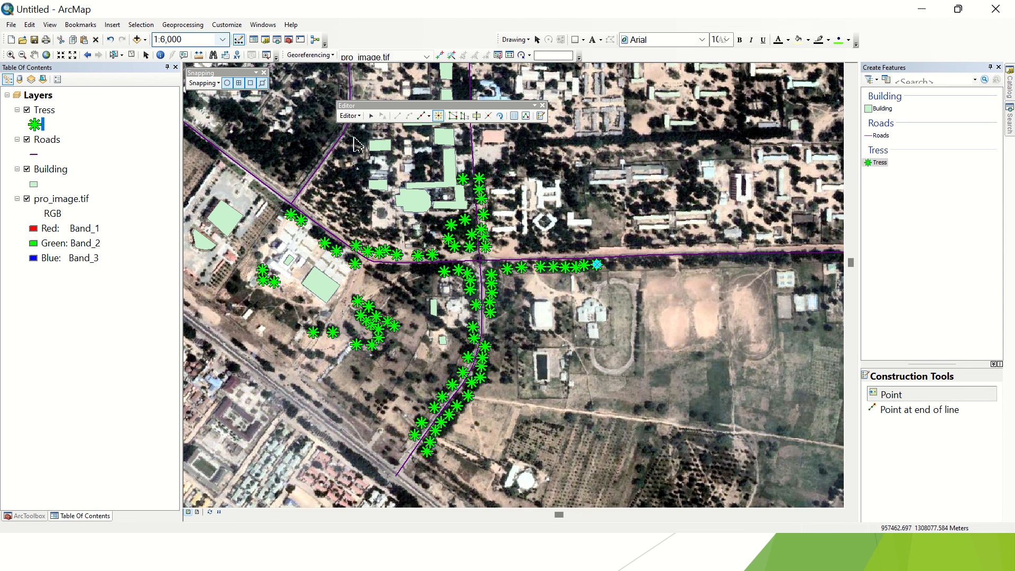
click(350, 116)
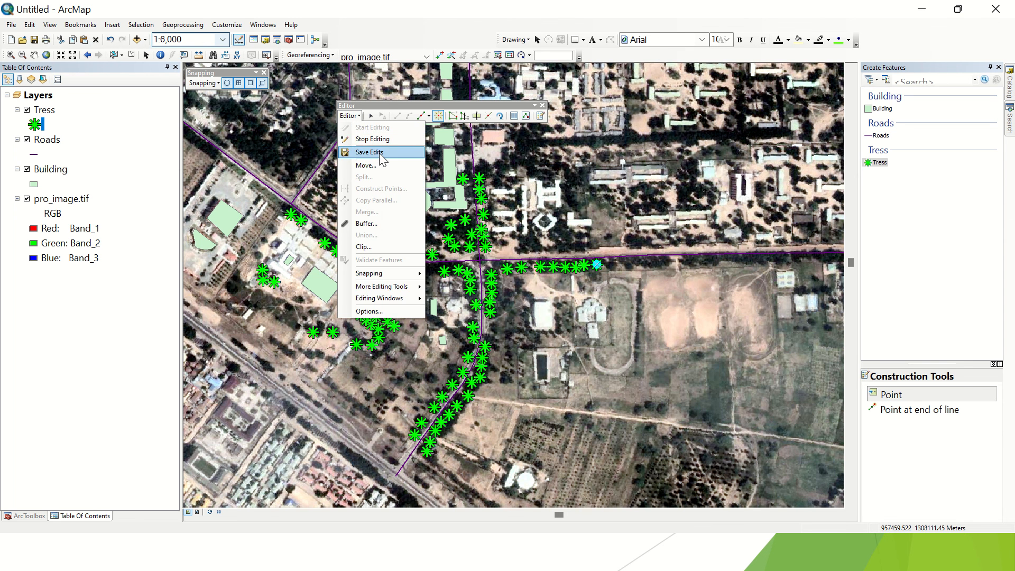
click(382, 153)
click(353, 116)
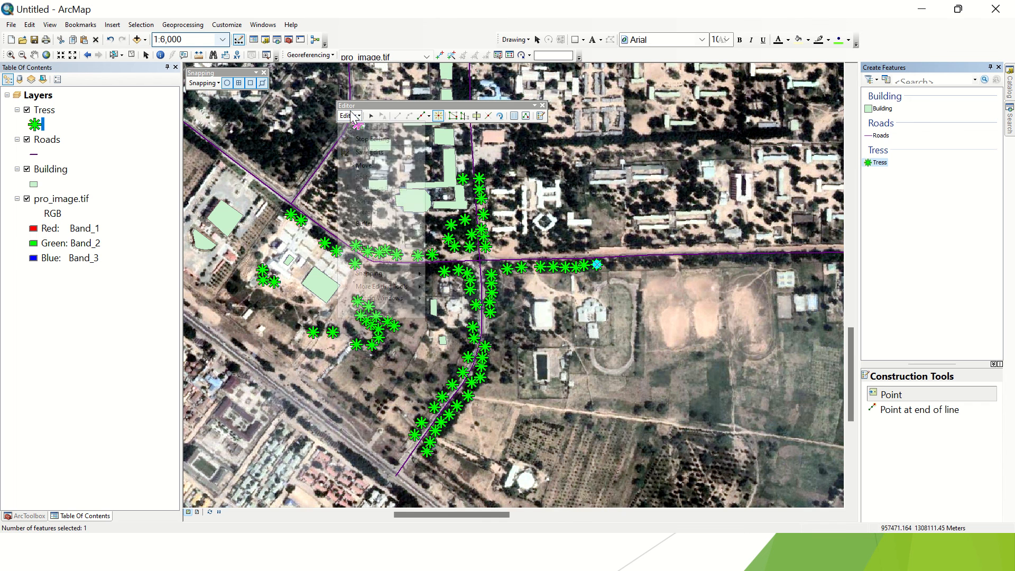
click(374, 140)
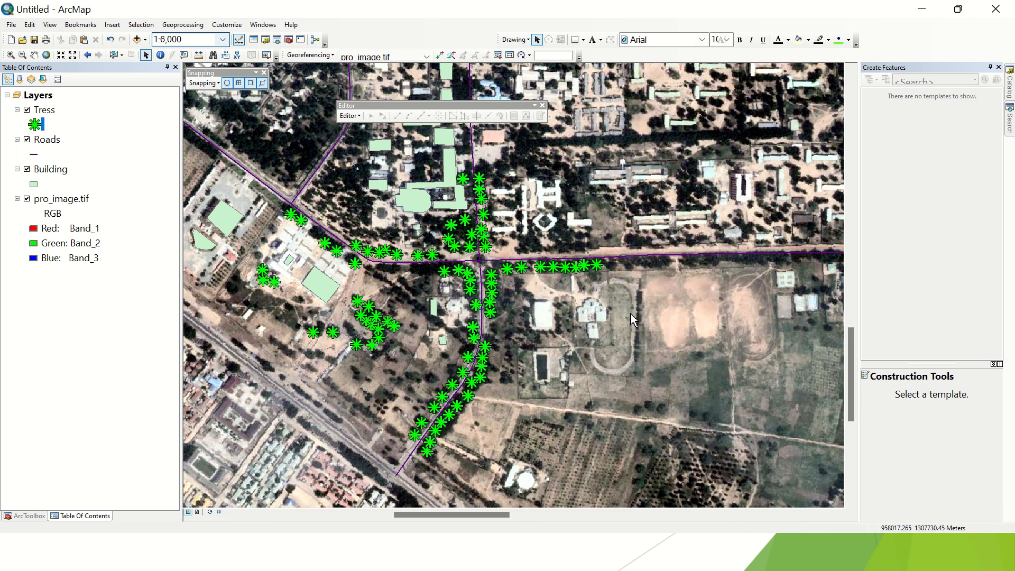
Step: Save the map document as GIS CLASS WORK in the GIS Class folder within the GIS folder of the Documents library
scroll(630, 321, down, 1)
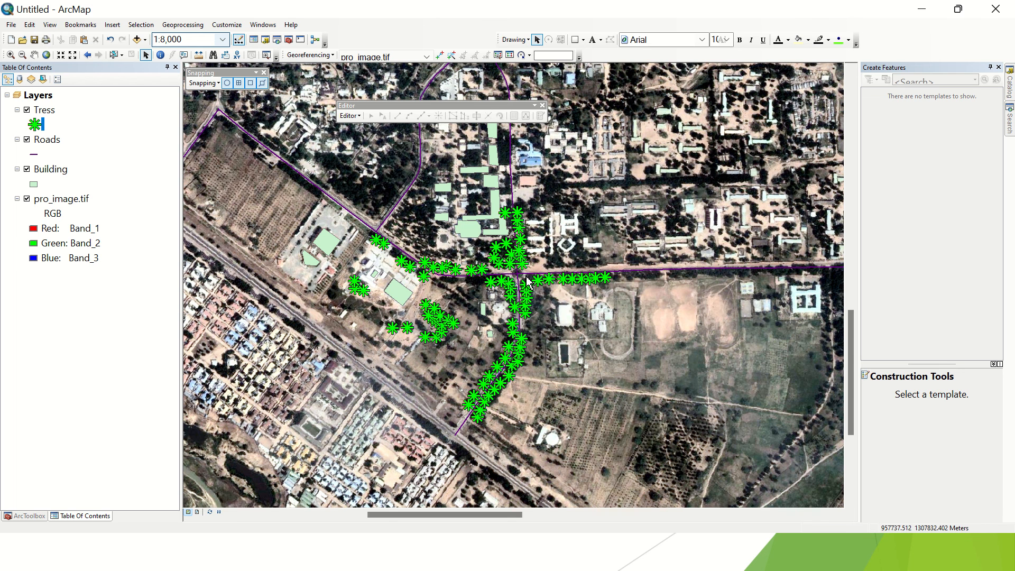
scroll(527, 282, up, 2)
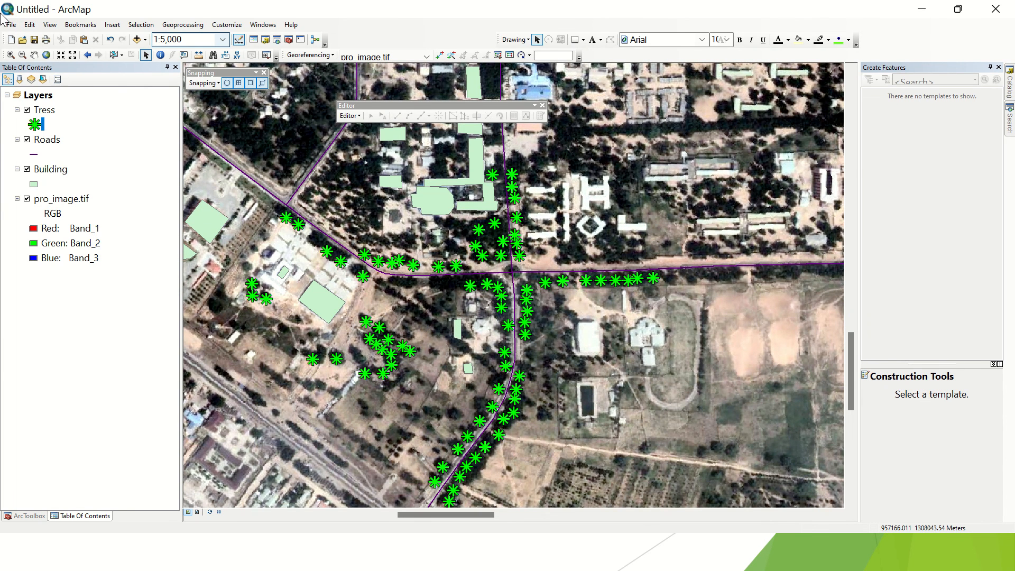
click(11, 25)
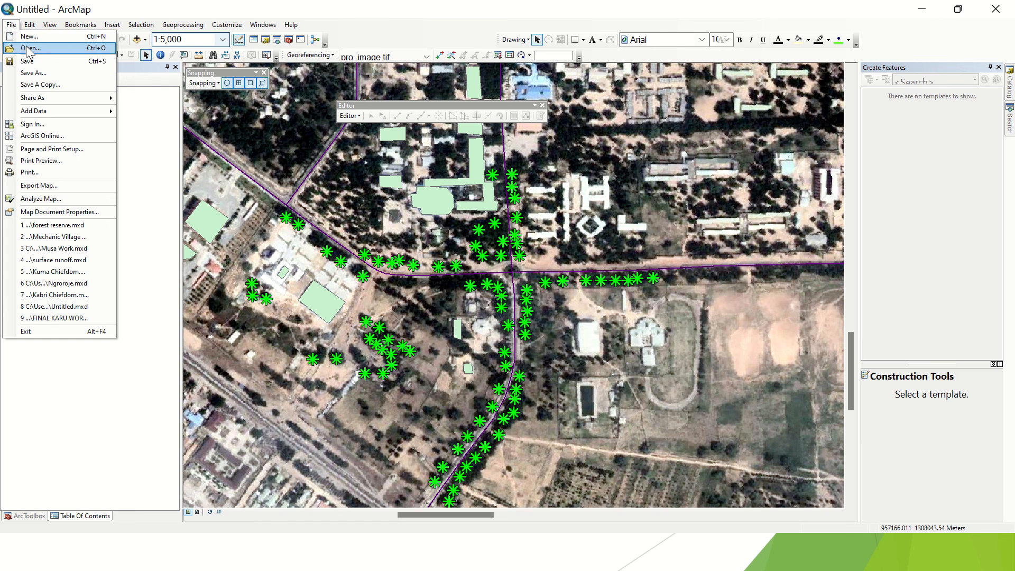
click(35, 61)
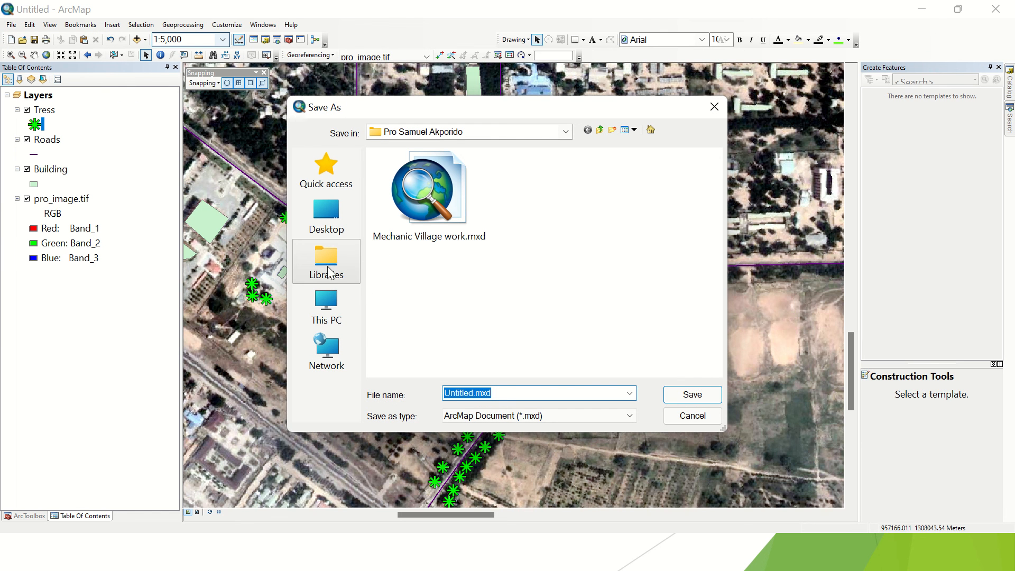
click(343, 266)
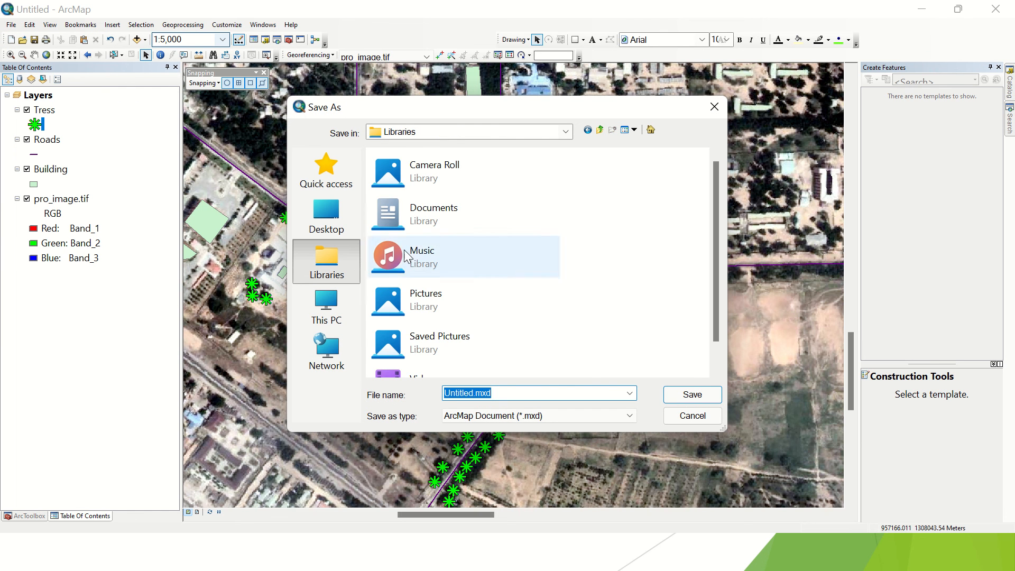
double_click(442, 219)
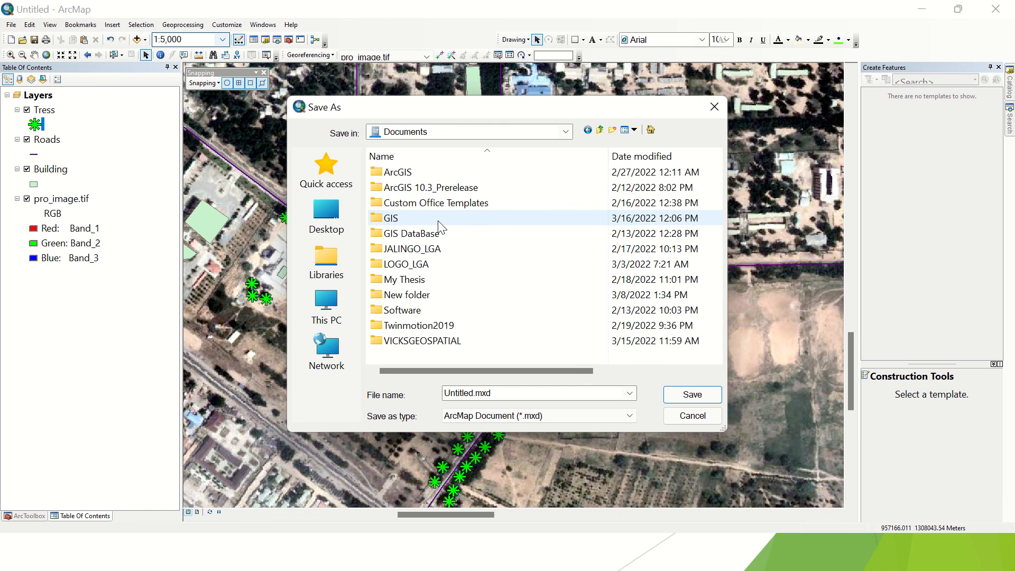
click(438, 221)
double_click(439, 222)
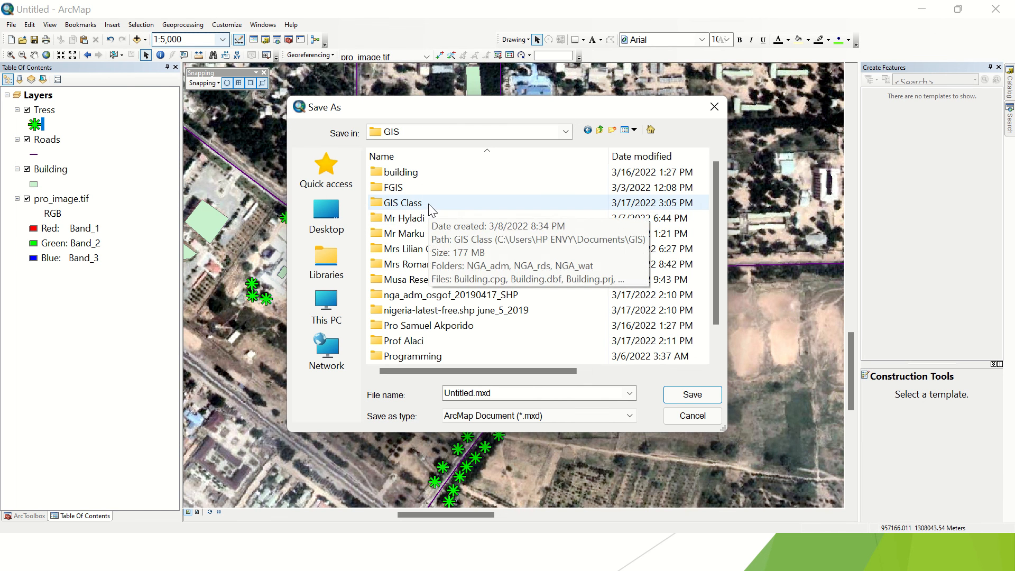
double_click(433, 203)
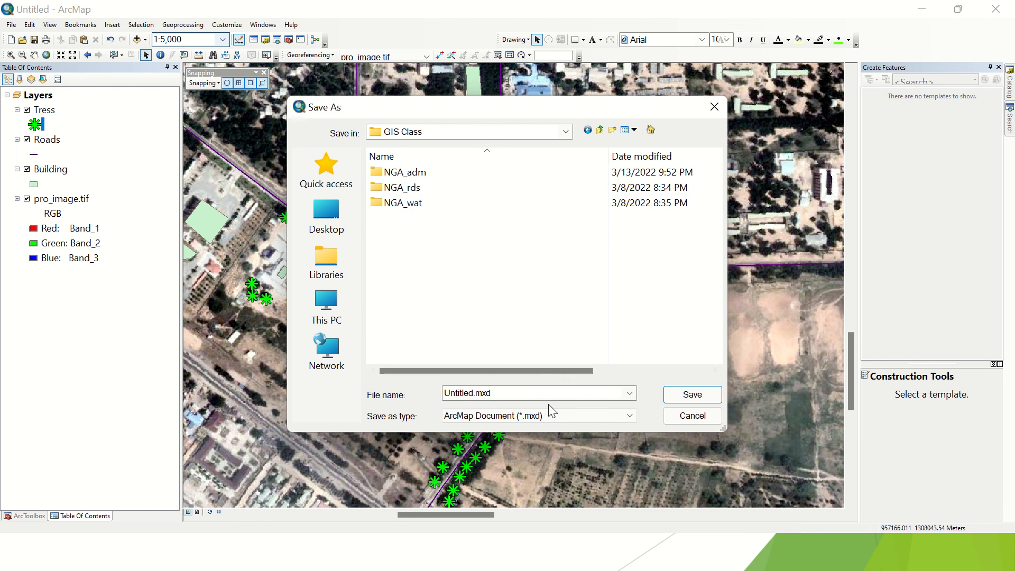
drag(535, 397, 326, 405)
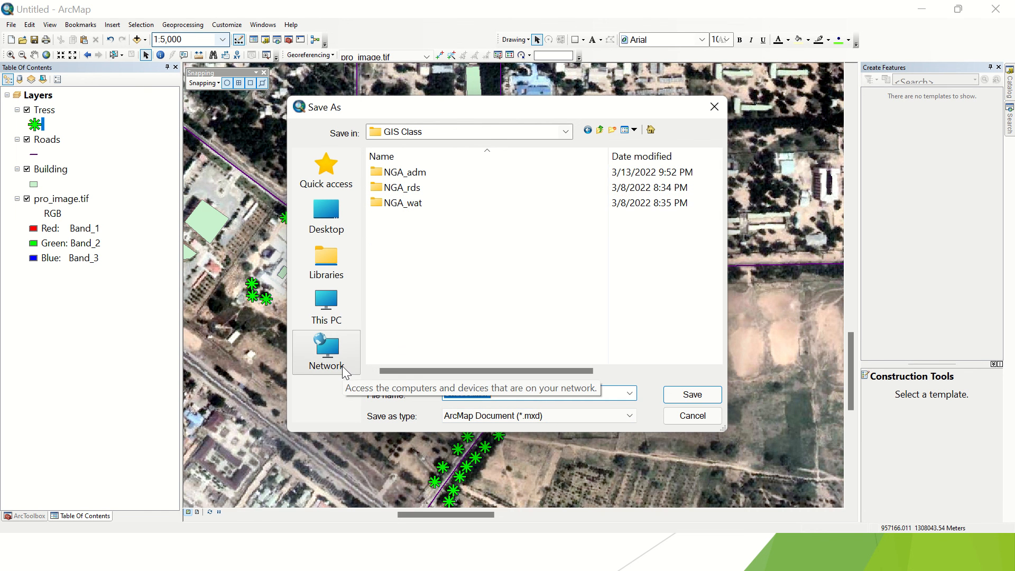
text(GIS CLASS WORK)
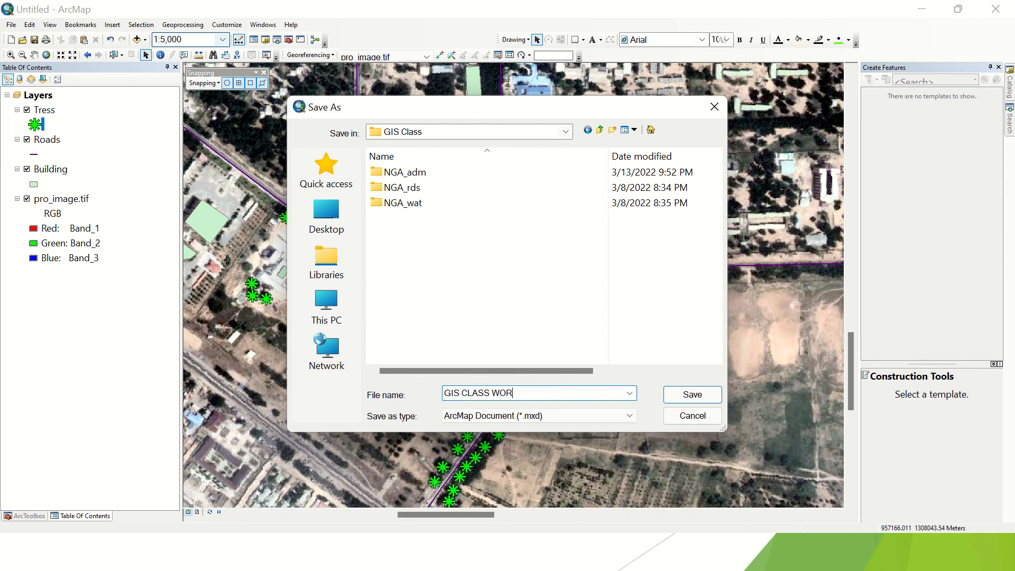
click(693, 396)
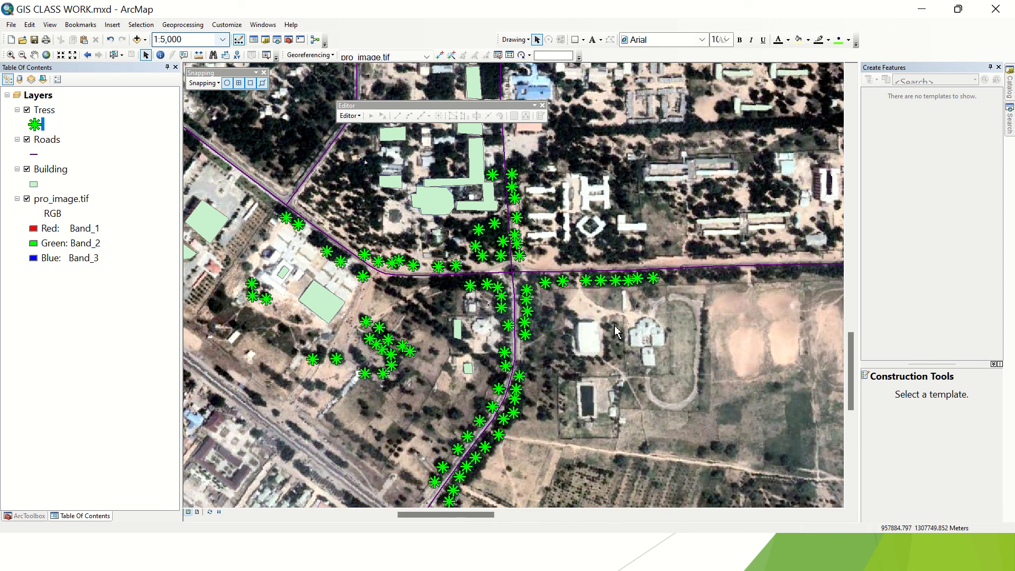
click(349, 116)
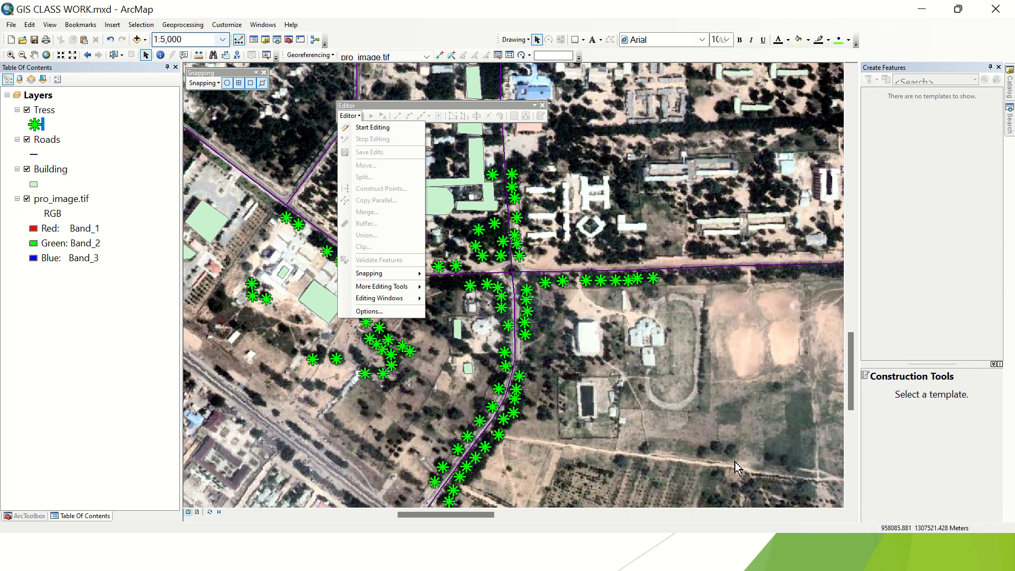
click(703, 417)
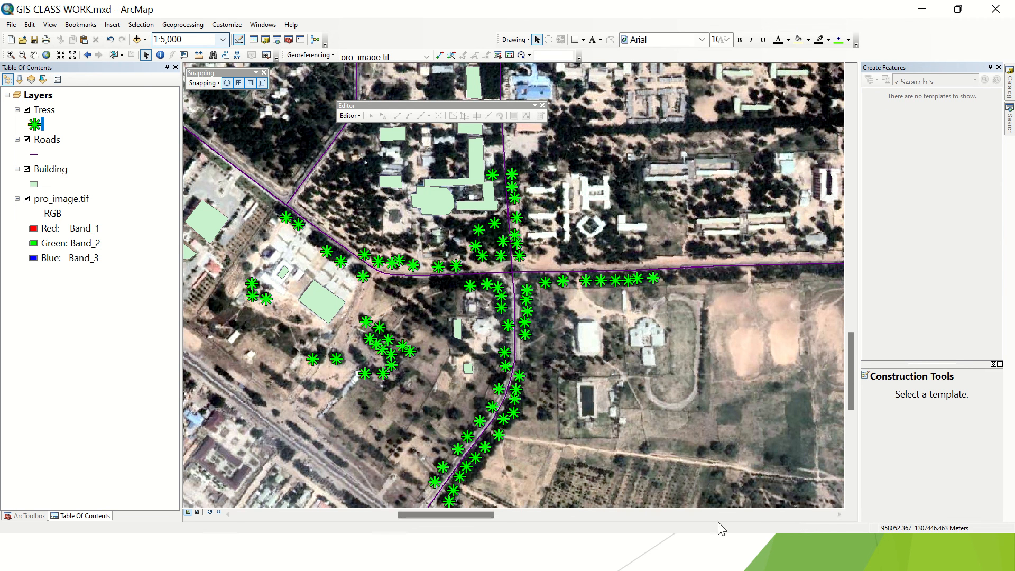